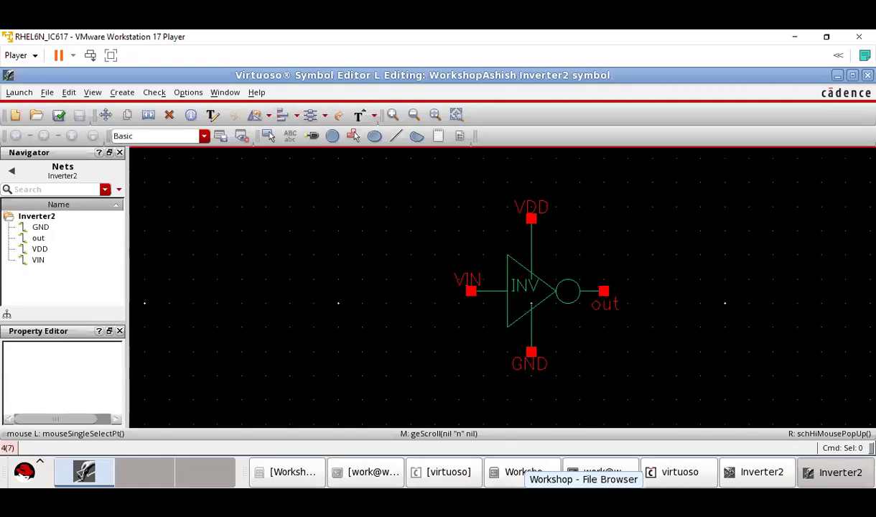
Step: Close the Inverter2 symbol and schematic editors and create a schematic cell view named Inverter2_Test in the WorkshopAshish library
click(868, 76)
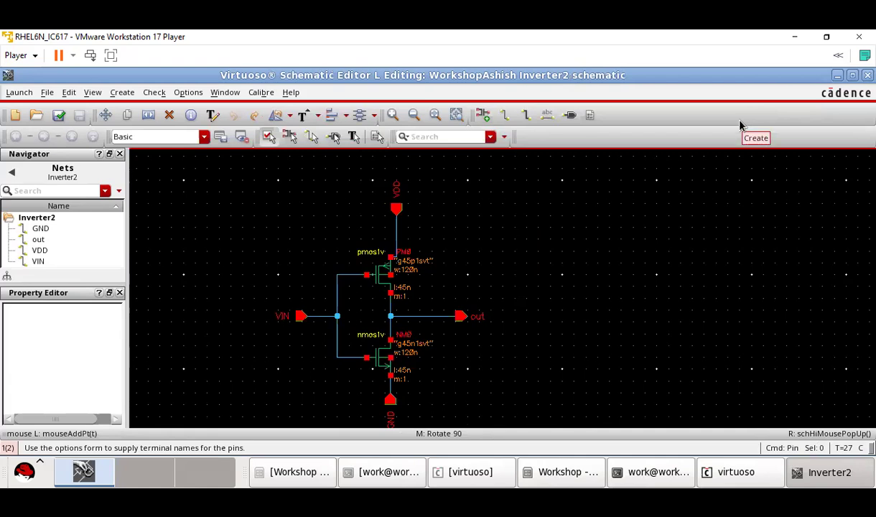
click(867, 76)
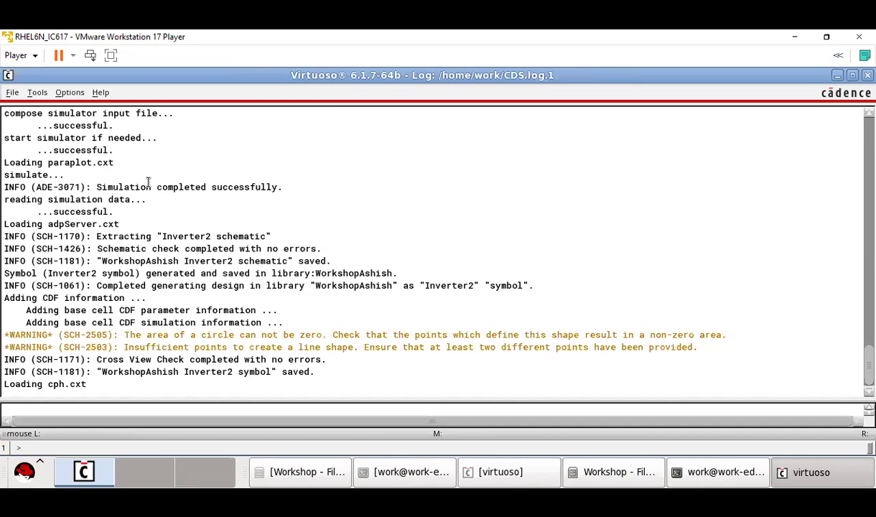
click(12, 94)
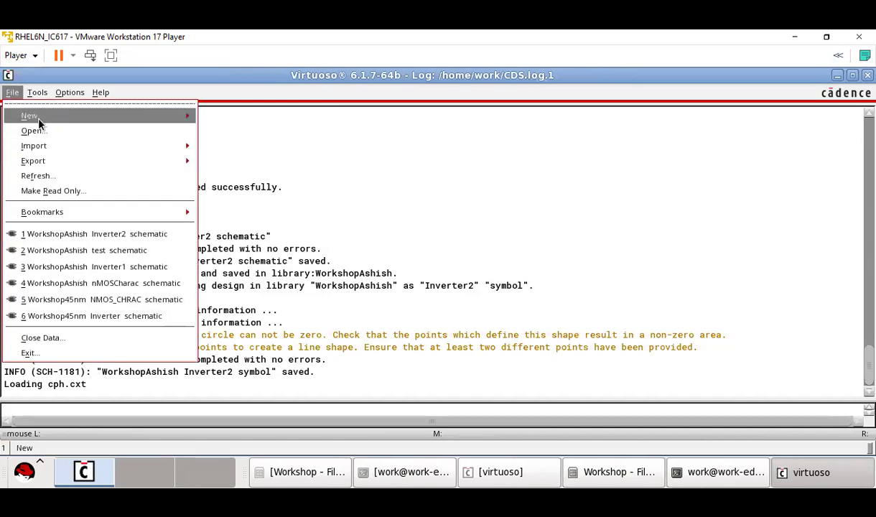
mouse_move(44, 119)
click(215, 139)
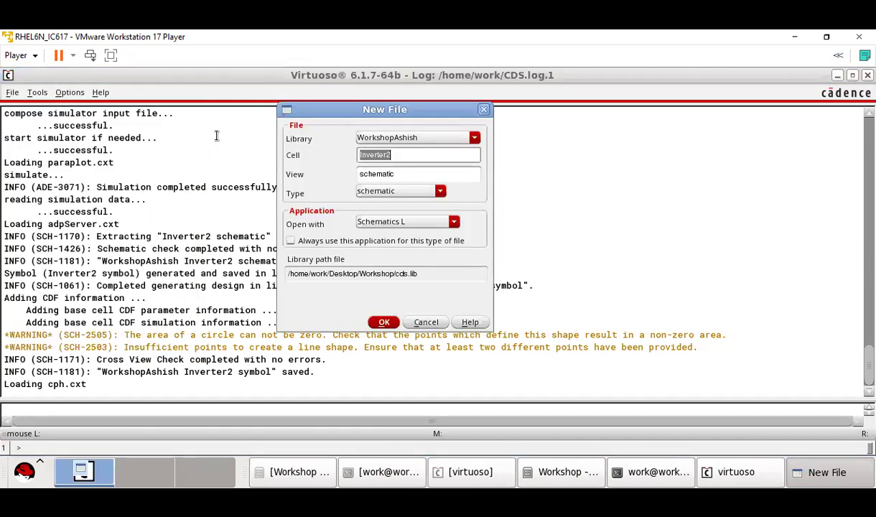
click(411, 154)
text(_Test)
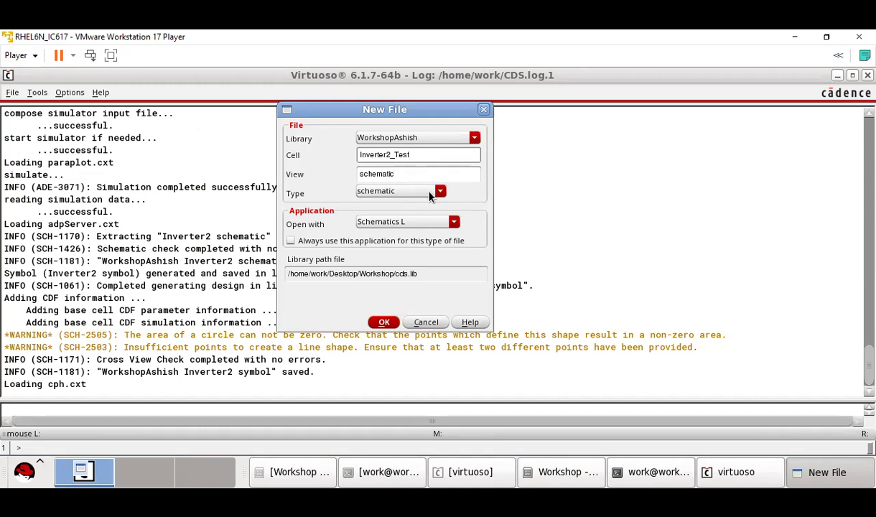
click(383, 322)
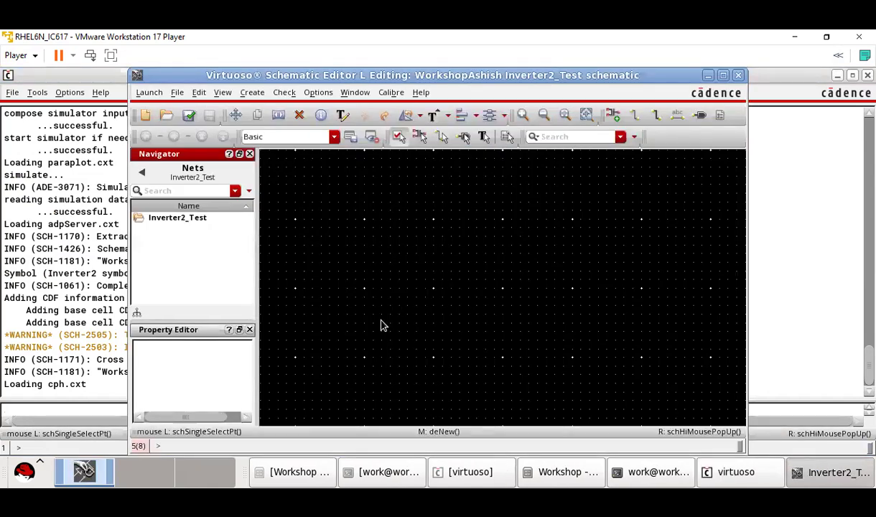
click(723, 75)
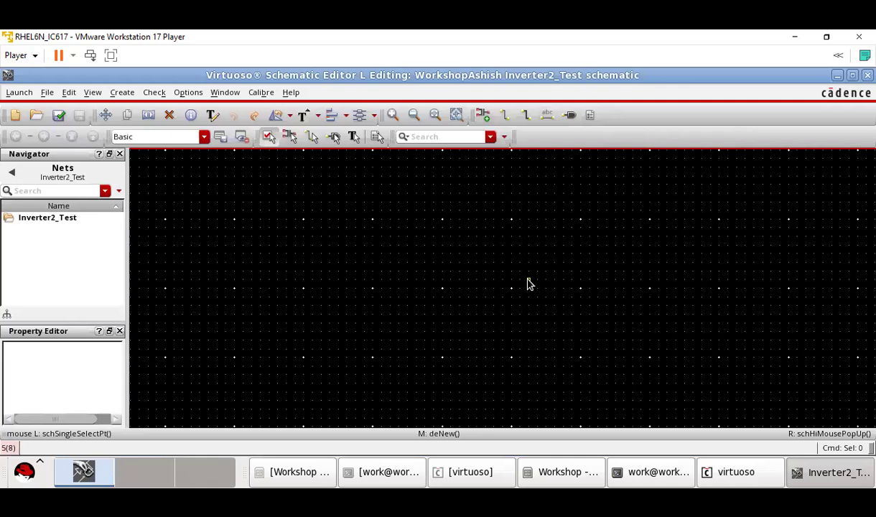
Step: Try to place the symbol view of cell Inverter2 from the WorkshopAshish library into the Inverter2_Test schematic
key(i)
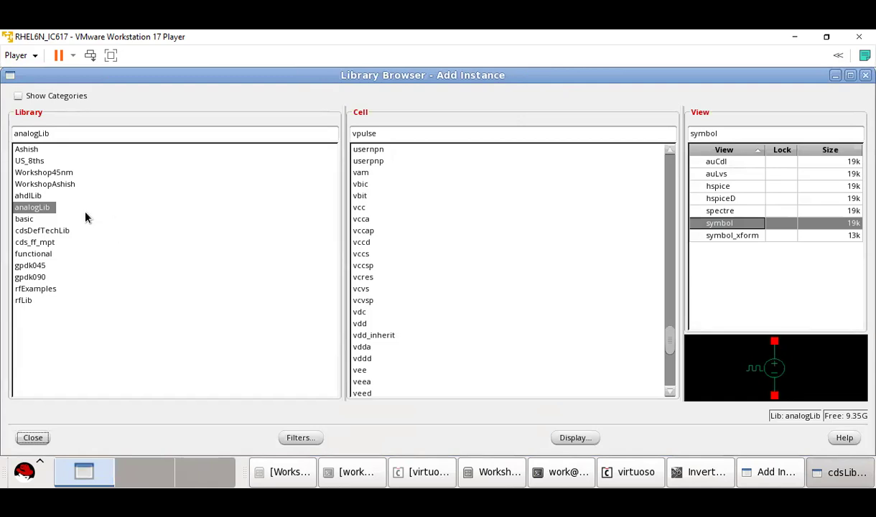
click(55, 185)
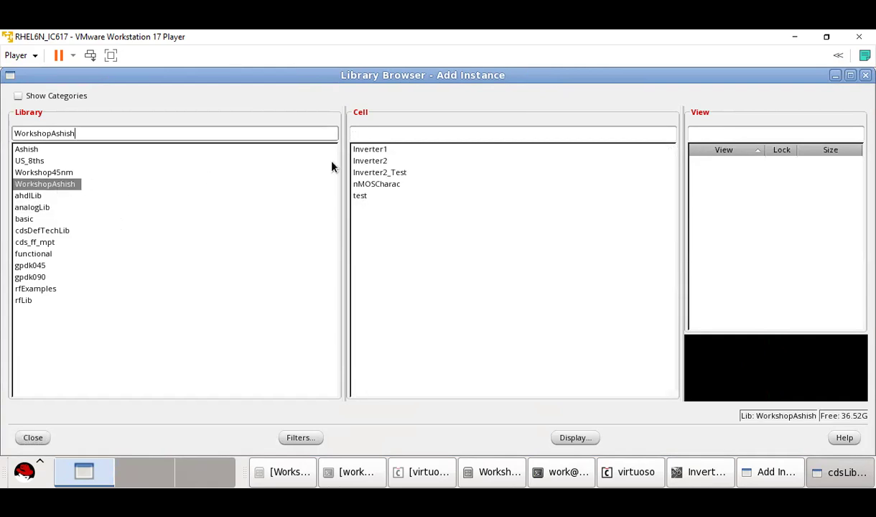
click(375, 162)
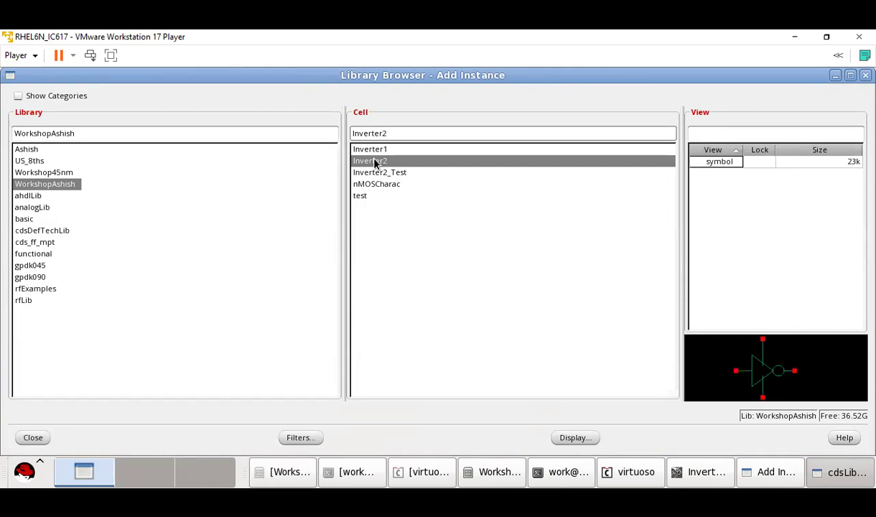
click(720, 163)
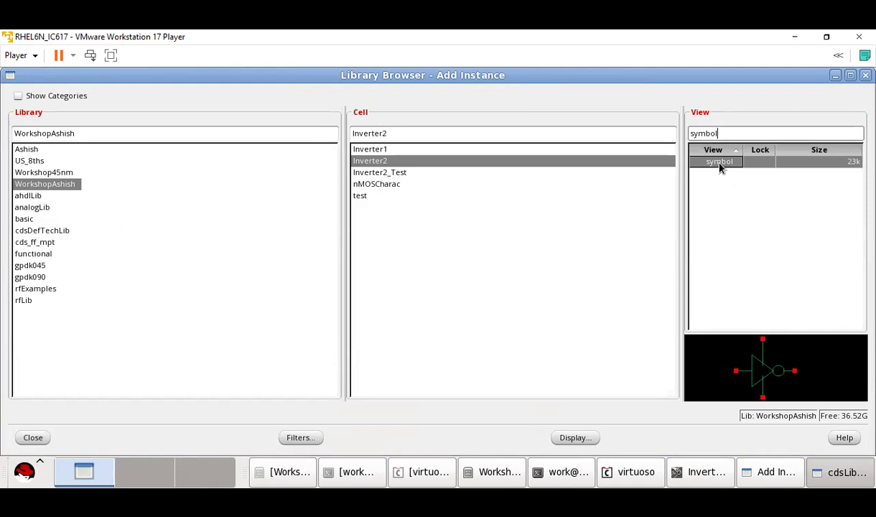
click(36, 439)
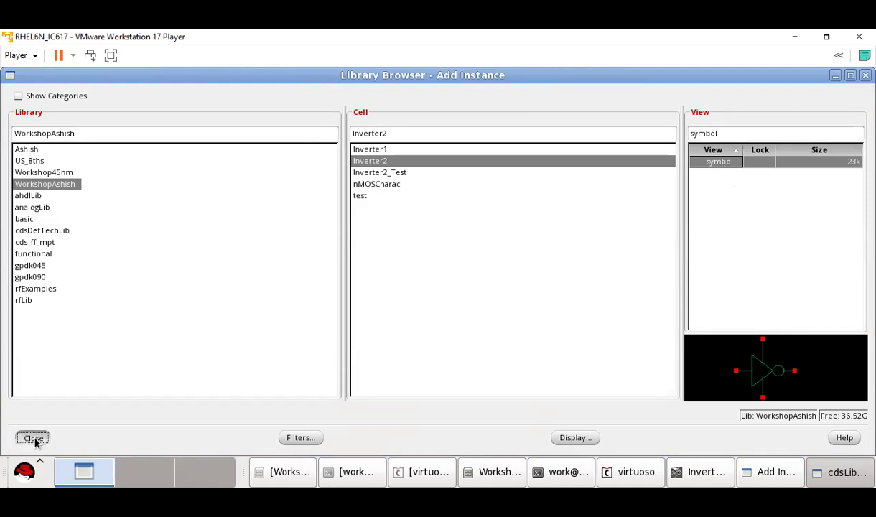
click(399, 446)
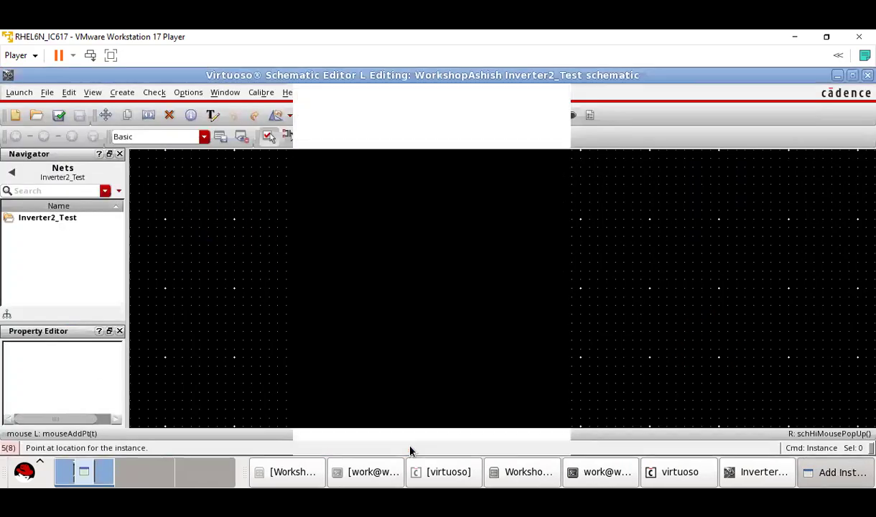
click(492, 325)
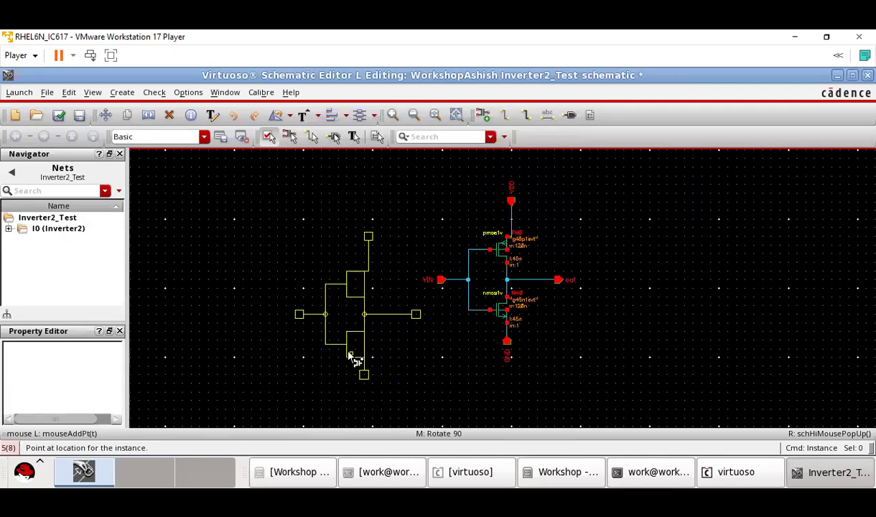
Step: End instance placement and delete the transistor-level Inverter2 instance from the Inverter2_Test schematic
key(Escape)
click(428, 198)
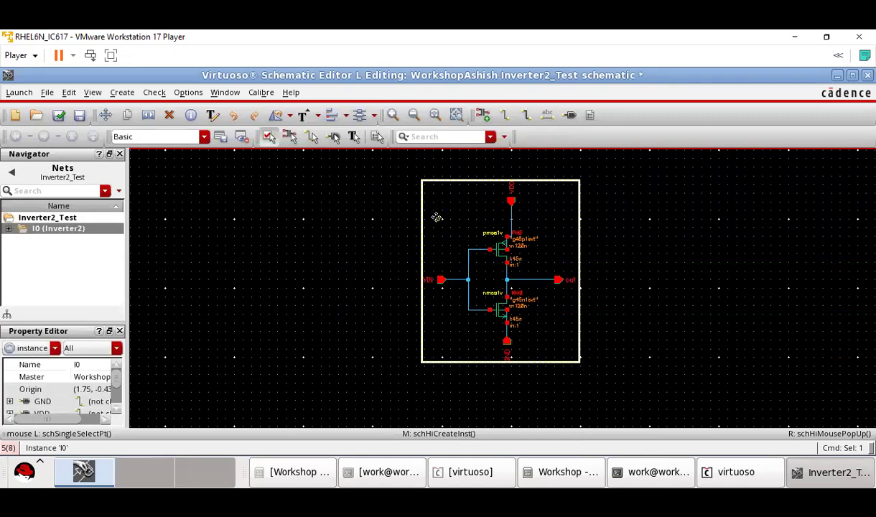
key(Delete)
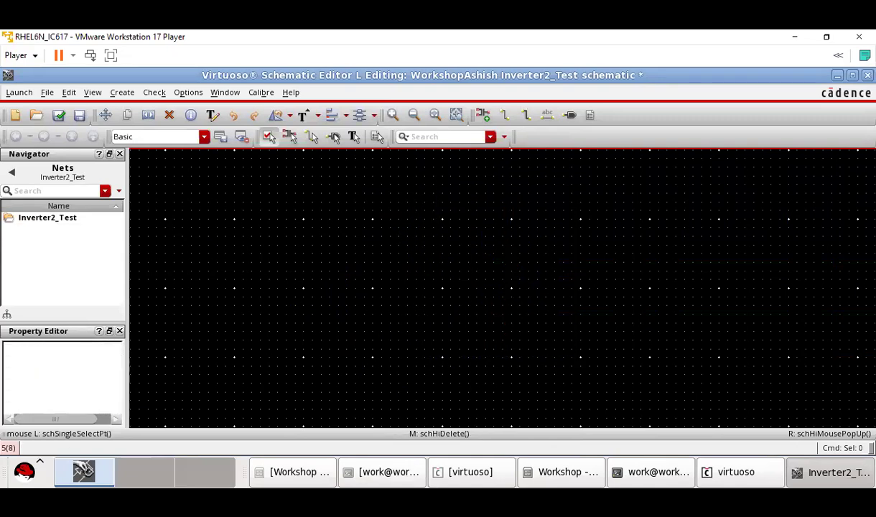
Step: Compare the schematic and symbol views of cell Inverter2, open its symbol in a new tab to inspect it, and close that tab
click(769, 472)
click(821, 473)
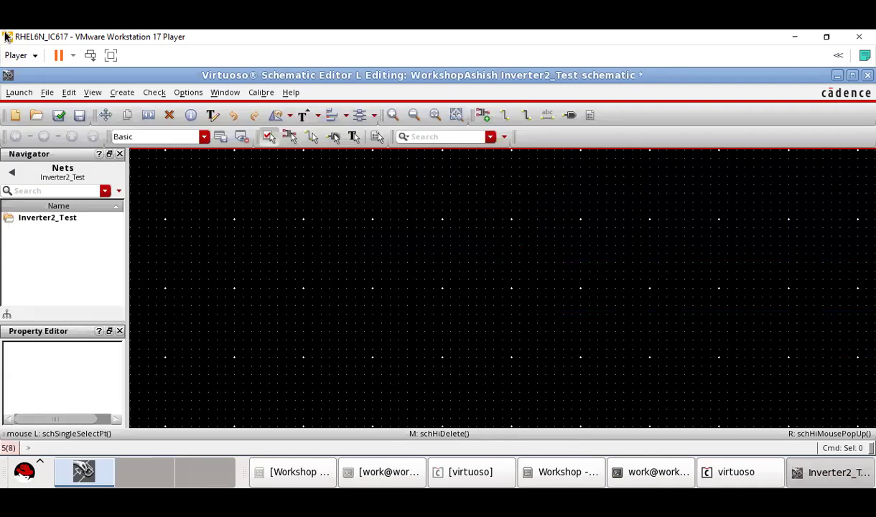
click(42, 91)
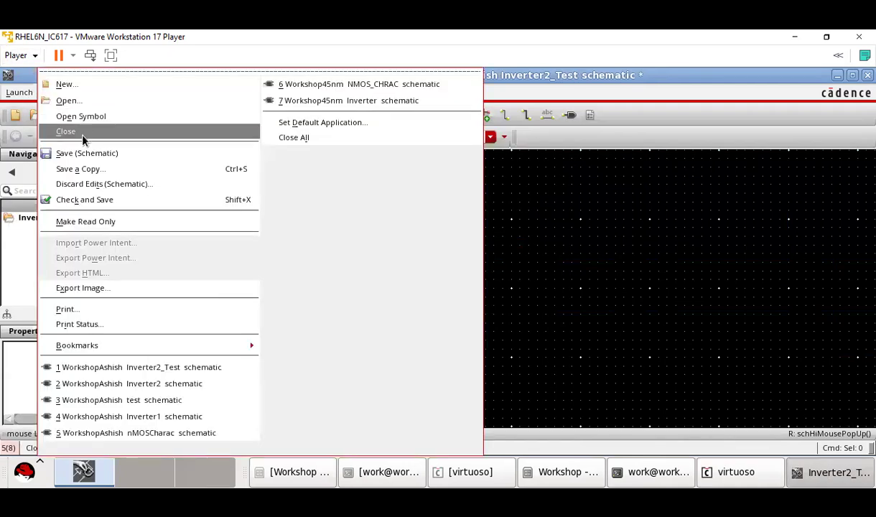
click(84, 102)
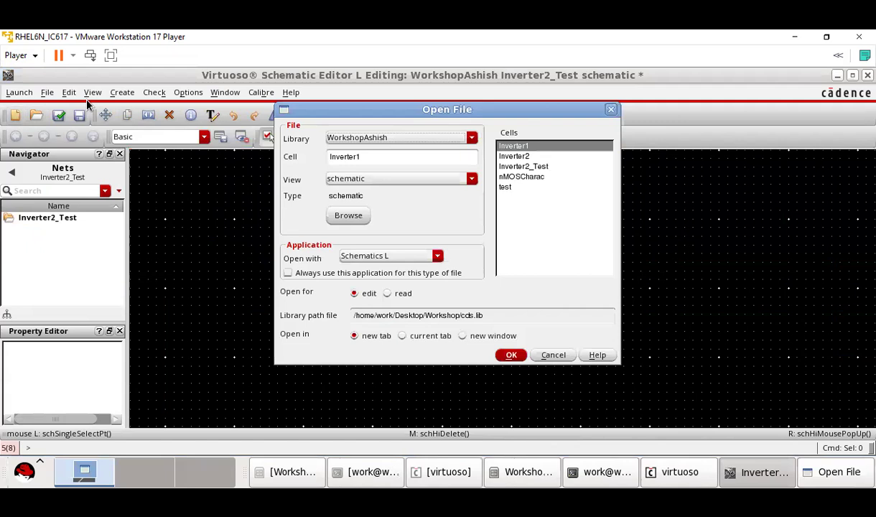
click(524, 156)
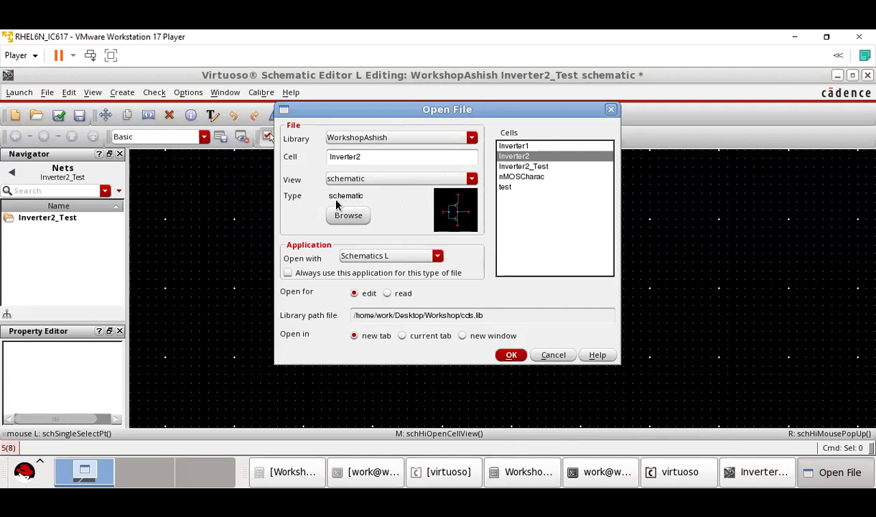
click(405, 258)
click(406, 257)
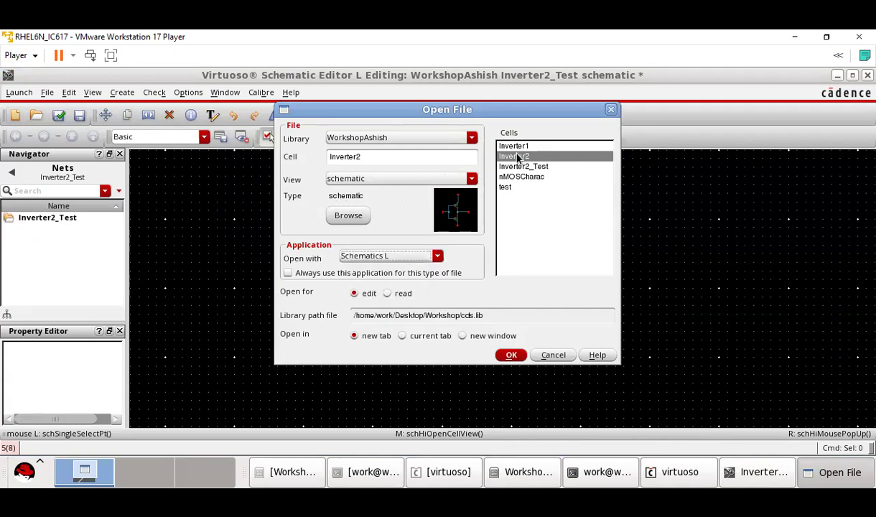
click(423, 176)
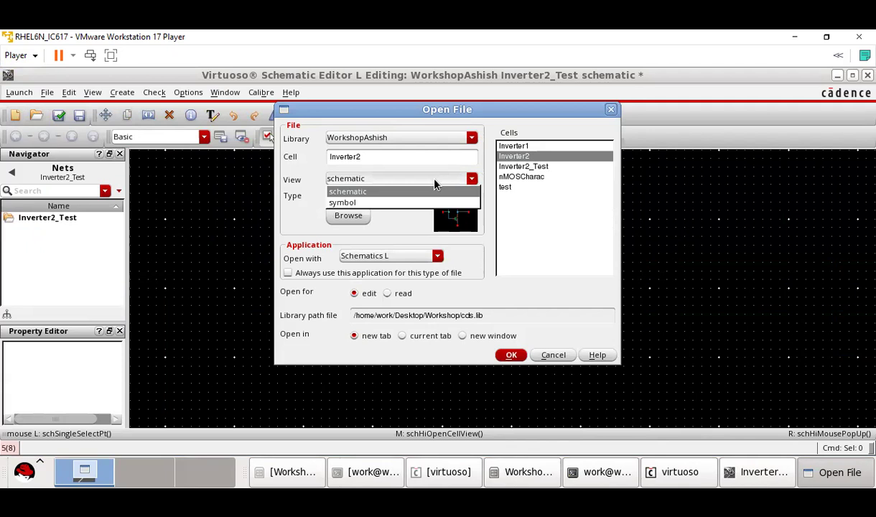
click(400, 203)
click(397, 180)
click(393, 191)
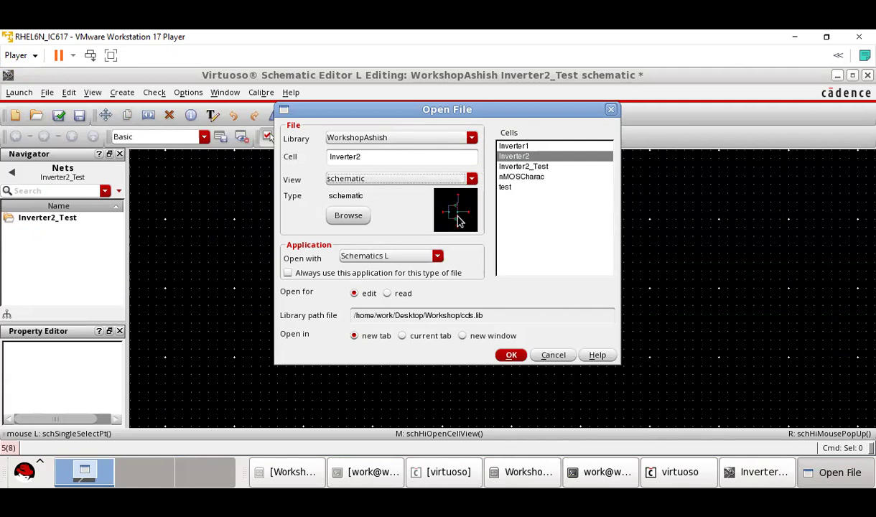
click(349, 179)
click(362, 204)
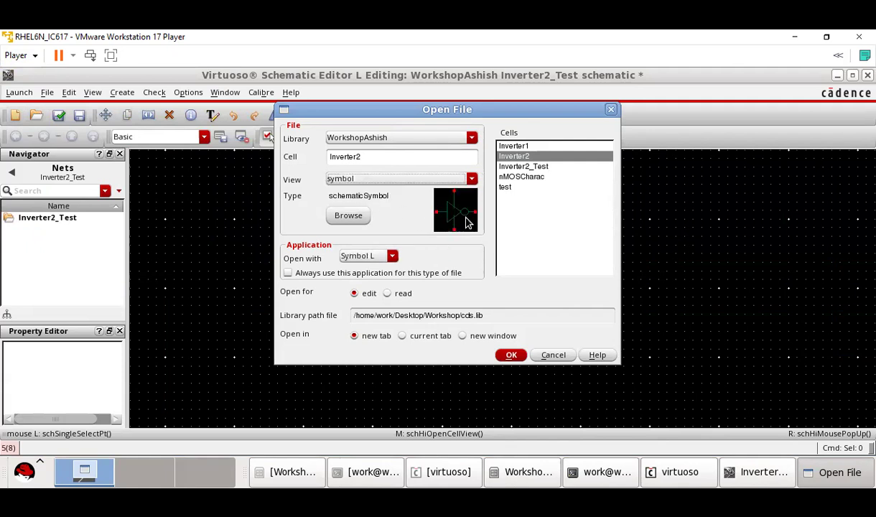
click(512, 353)
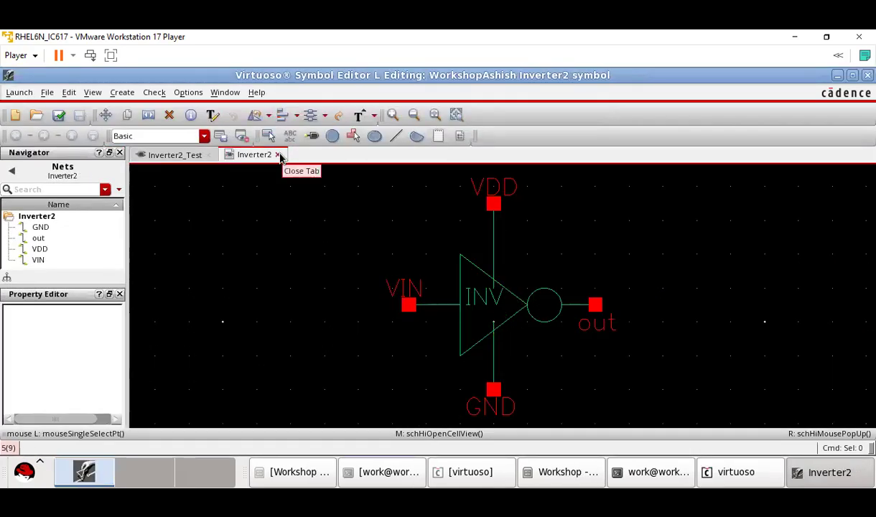
click(279, 156)
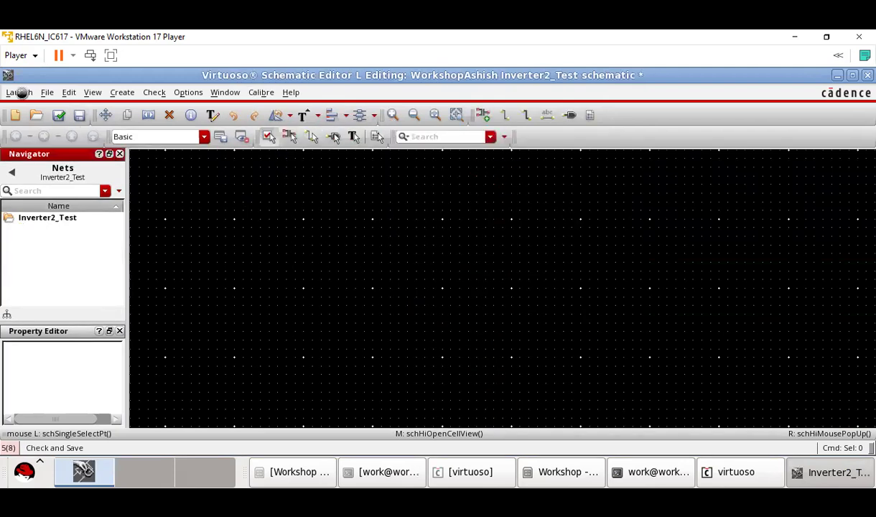
click(43, 91)
mouse_move(27, 91)
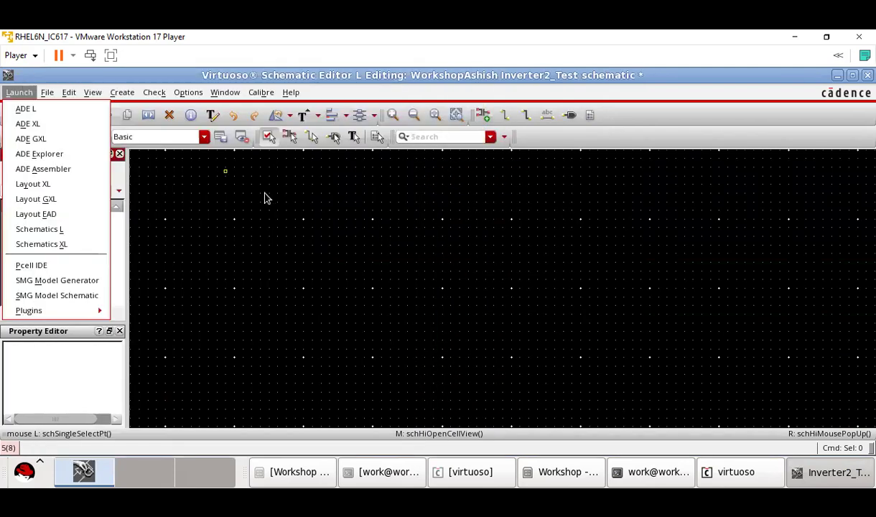
click(292, 206)
Step: Place one instance of the Inverter2 symbol view from the WorkshopAshish library near the middle of the test schematic
key(i)
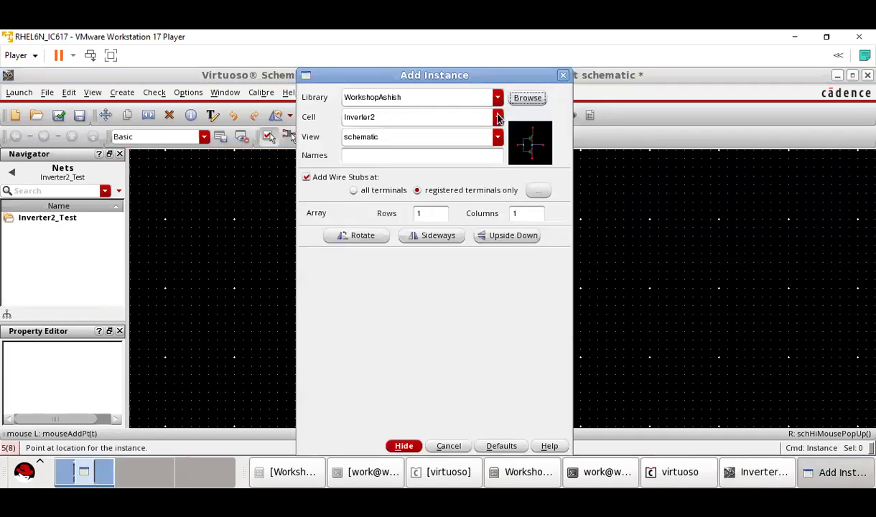
click(528, 98)
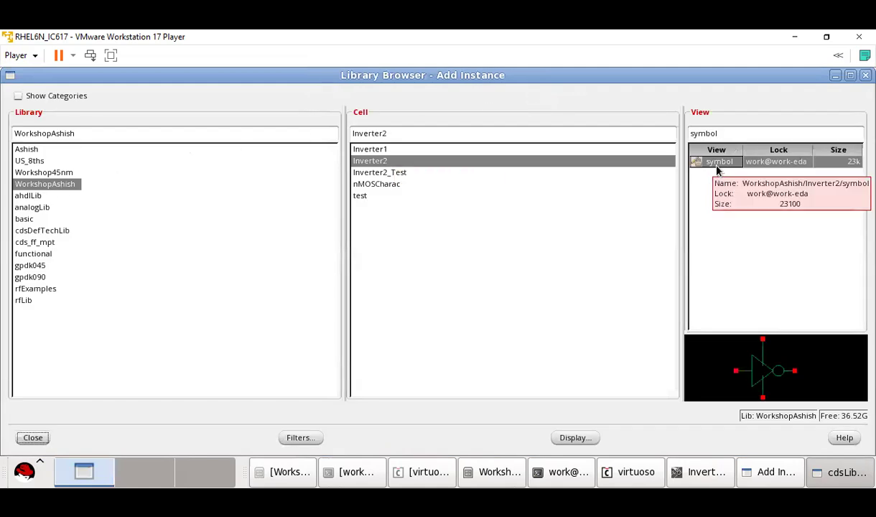
click(34, 437)
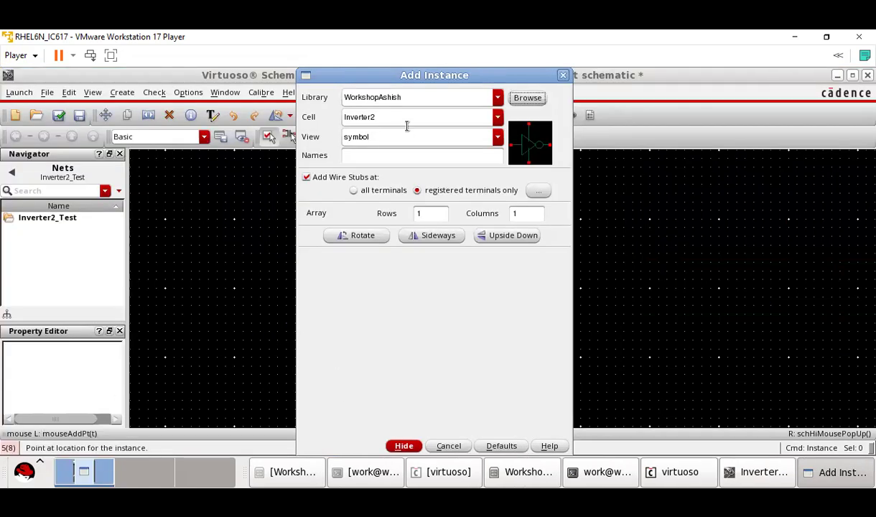
click(410, 449)
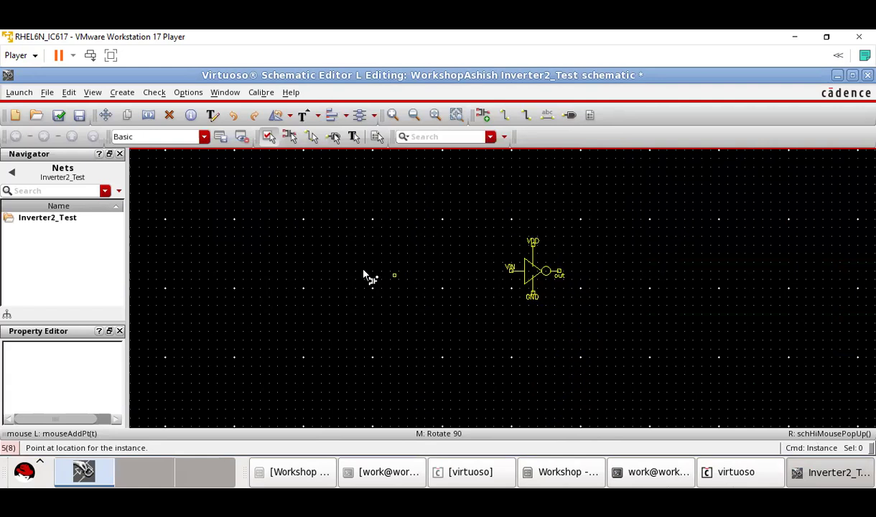
click(356, 293)
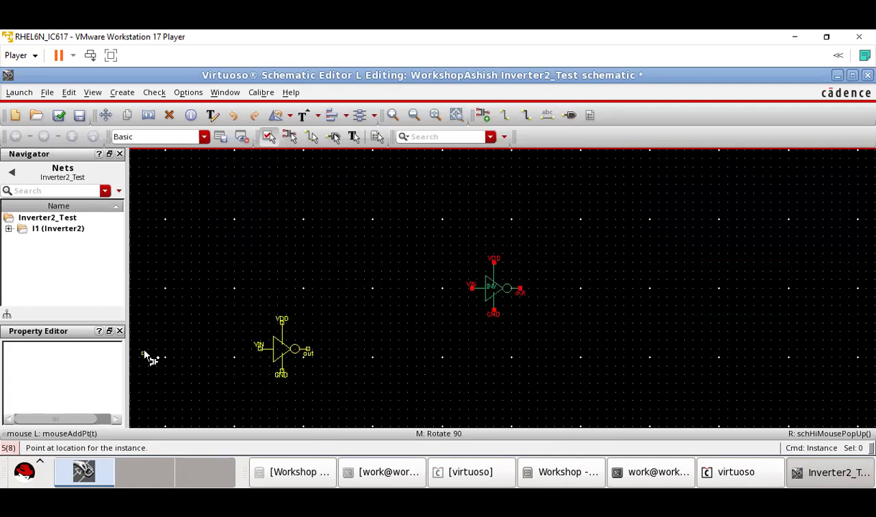
key(Escape)
scroll(514, 295, up, 2)
scroll(515, 295, down, 1)
scroll(514, 295, up, 1)
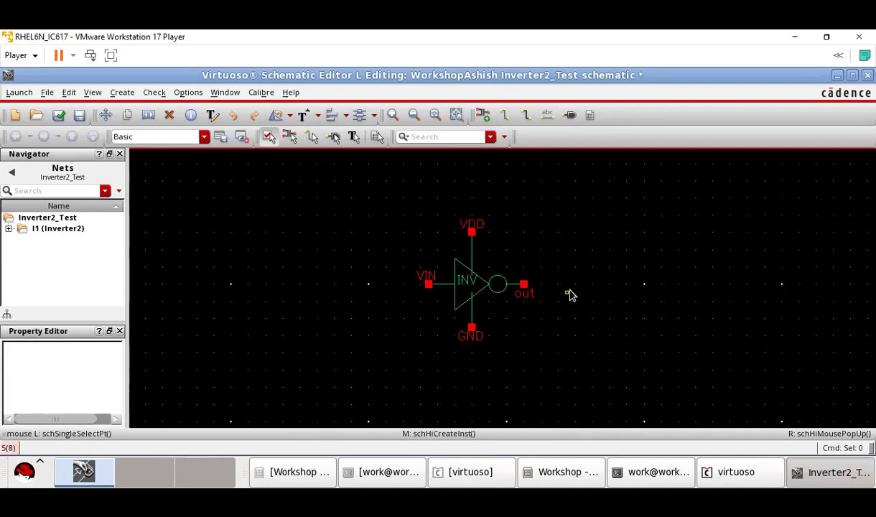
Step: Set analogLib as the library for new instances and try to select its gnd cell in the library browser
middle_click(440, 278)
click(532, 98)
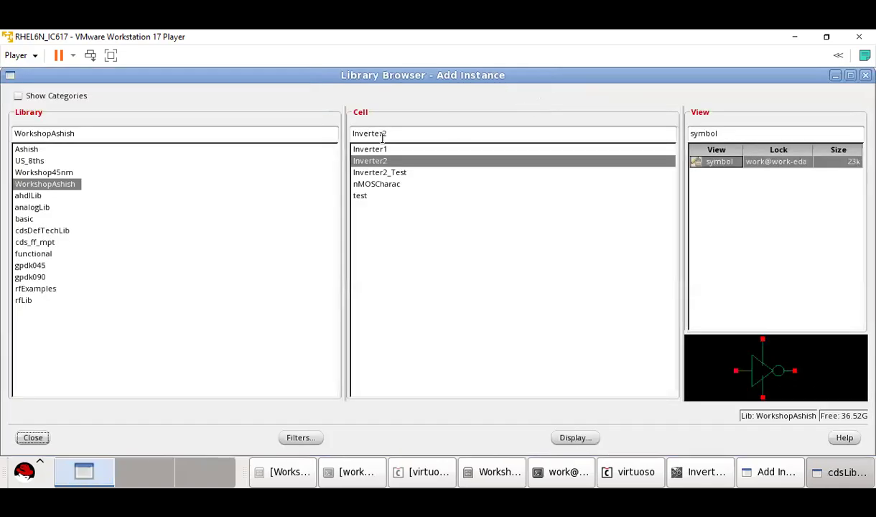
click(34, 199)
click(35, 208)
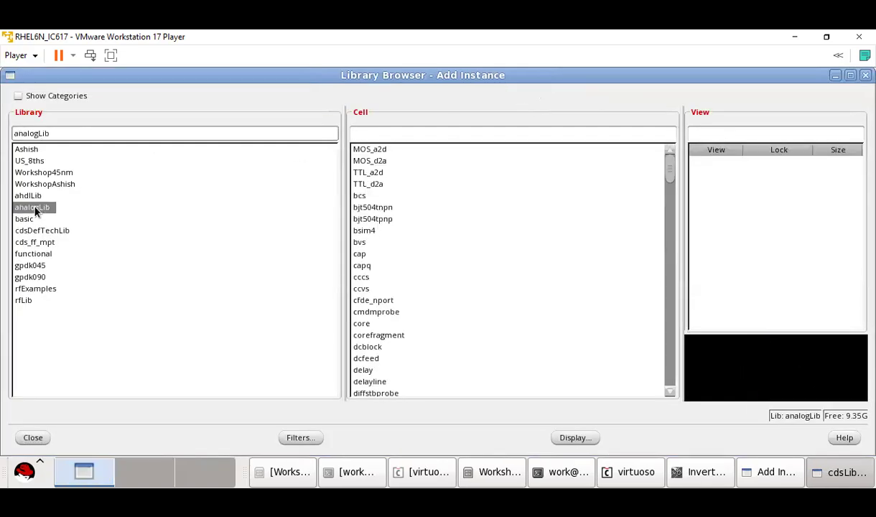
click(408, 131)
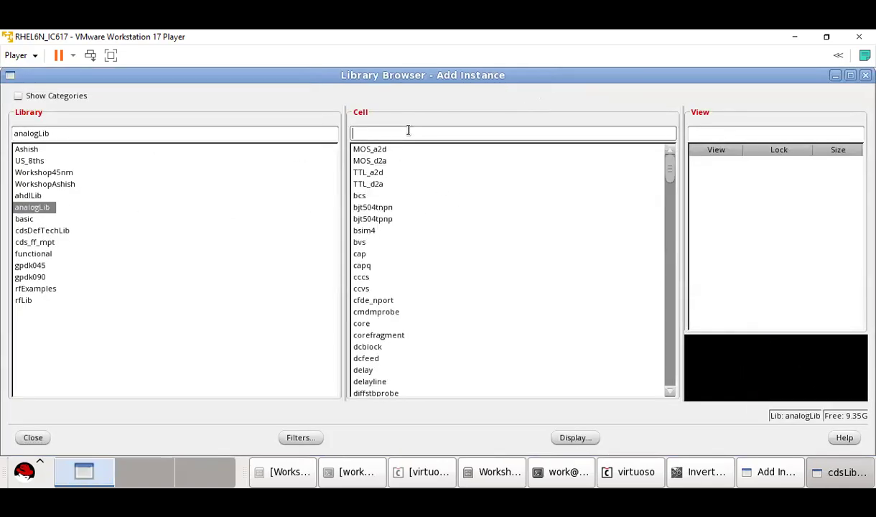
text(gnd)
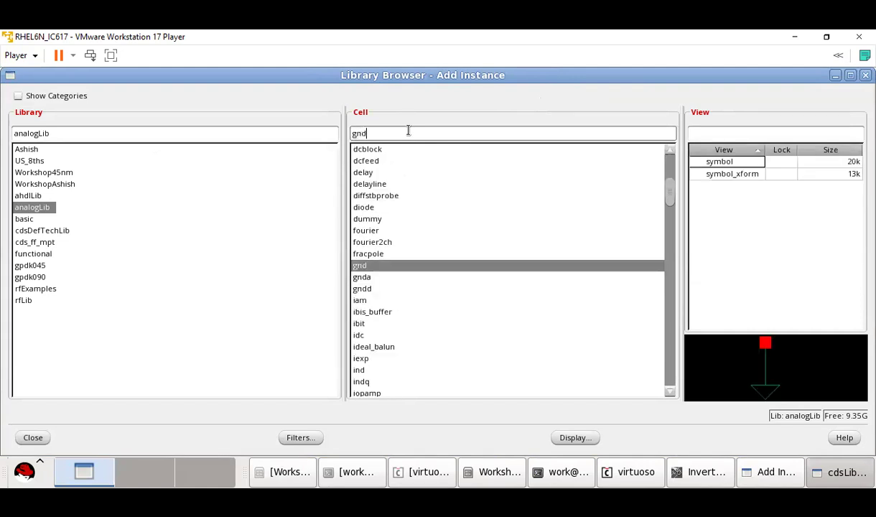
ctrl+click(370, 267)
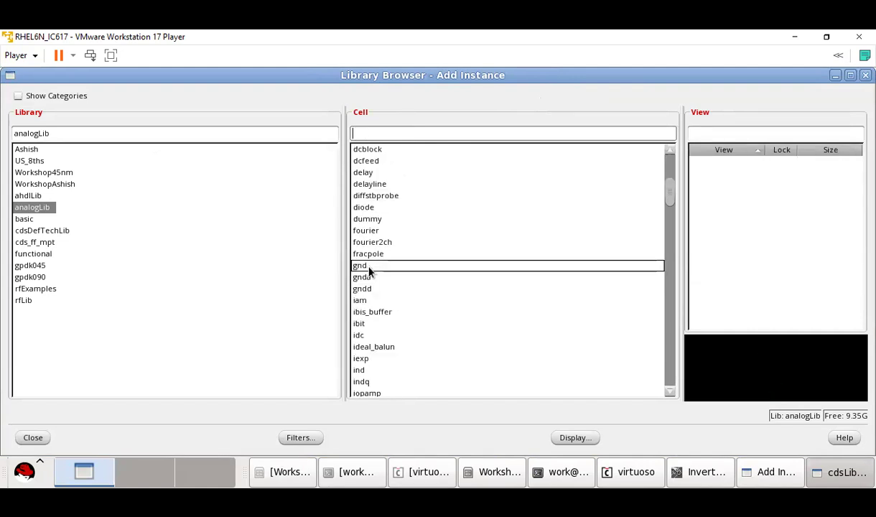
click(32, 437)
click(406, 446)
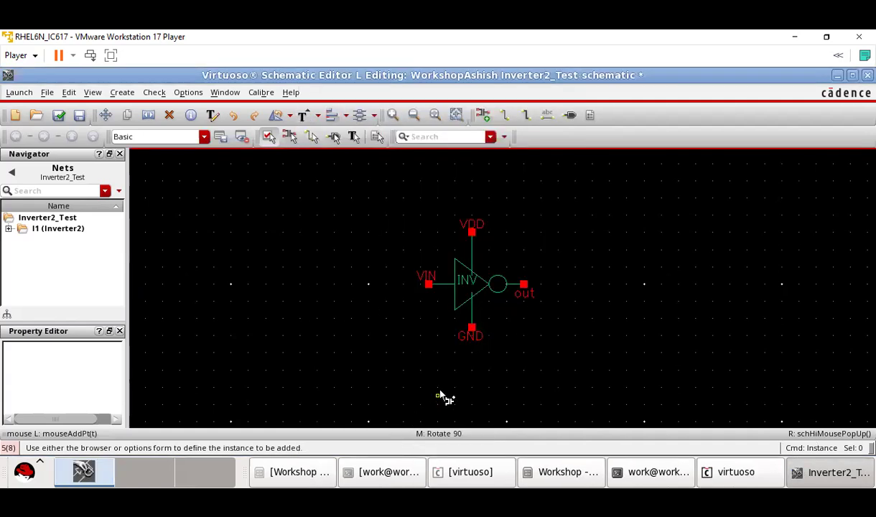
key(Escape)
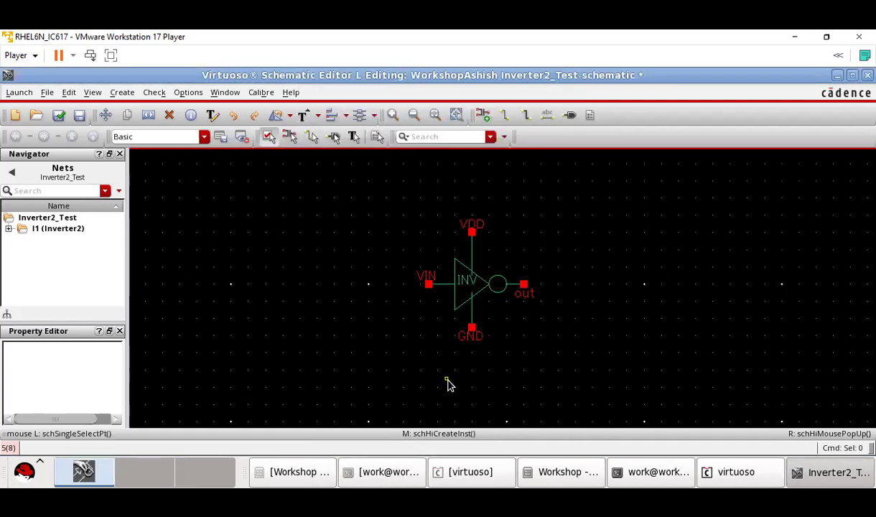
Step: Place the gnd cell from analogLib just below the inverter's GND pin
key(i)
click(384, 120)
text(gns)
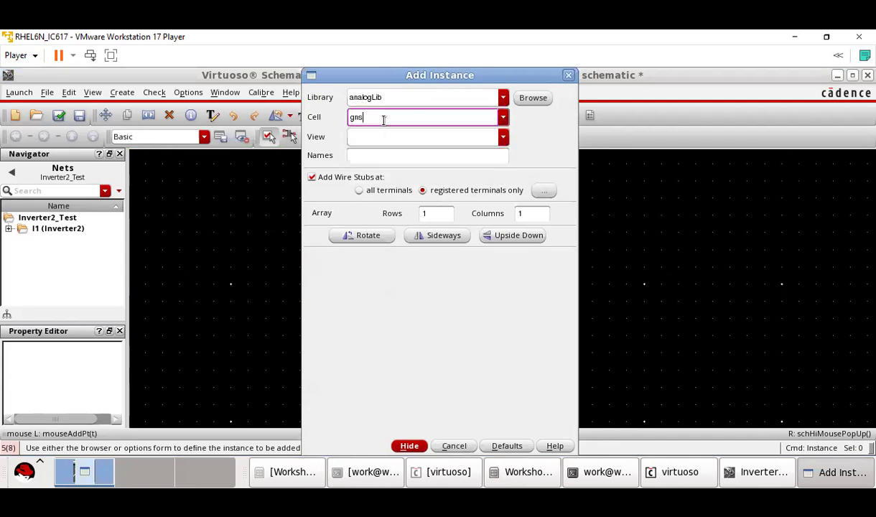
click(359, 128)
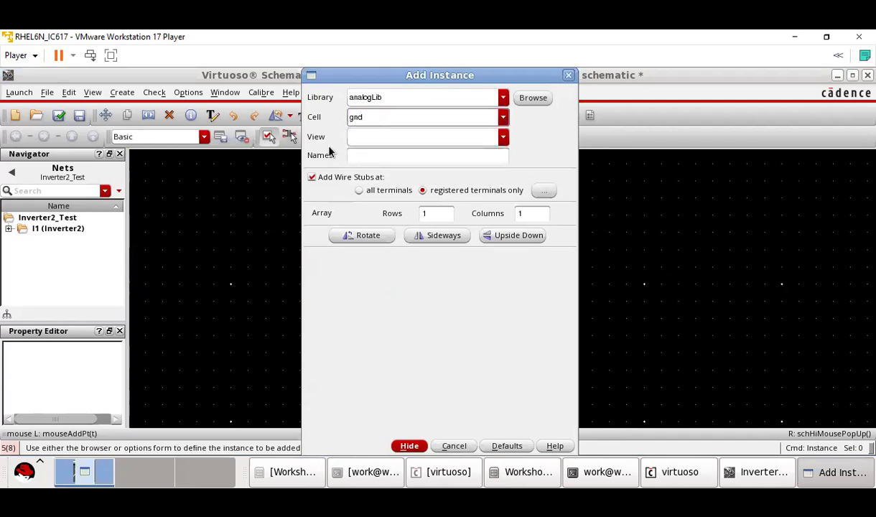
click(409, 446)
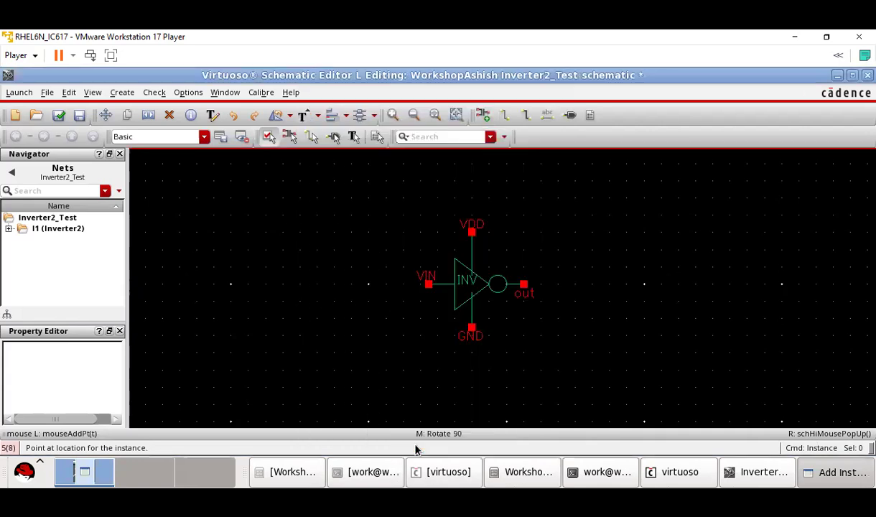
click(479, 369)
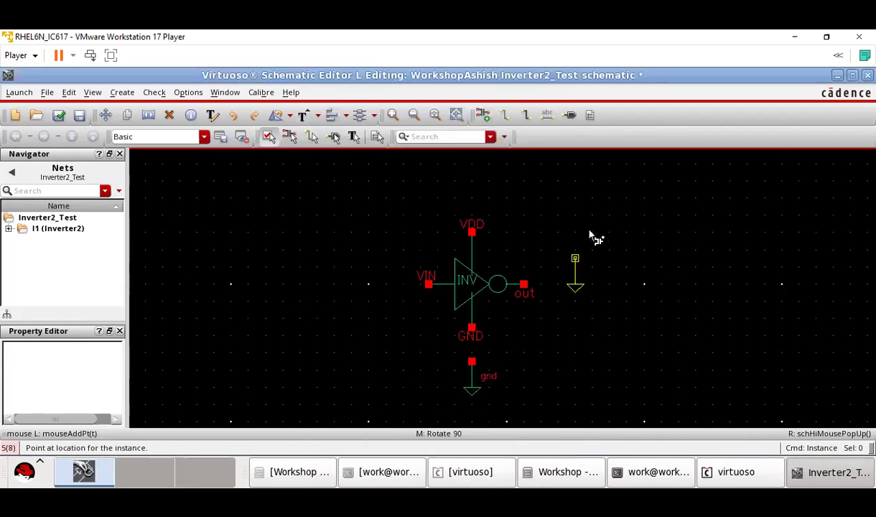
Step: Wire the inverter's GND pin to the gnd symbol below it
click(482, 115)
click(471, 328)
click(471, 361)
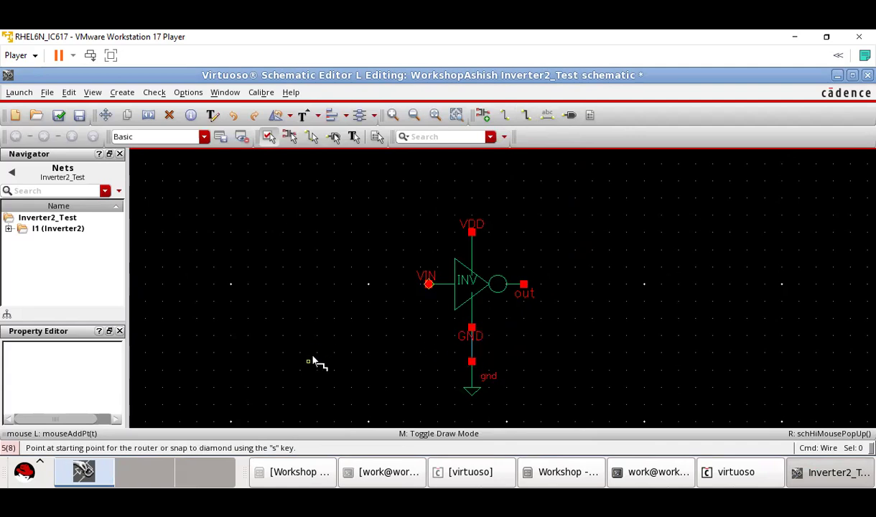
Step: Draw short wire stubs outward from the inverter's VIN, out and VDD pins
click(429, 284)
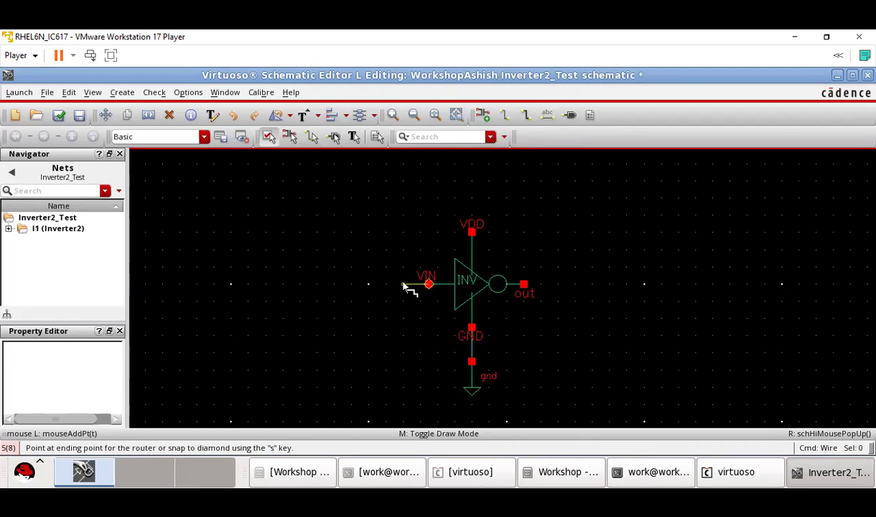
double_click(404, 284)
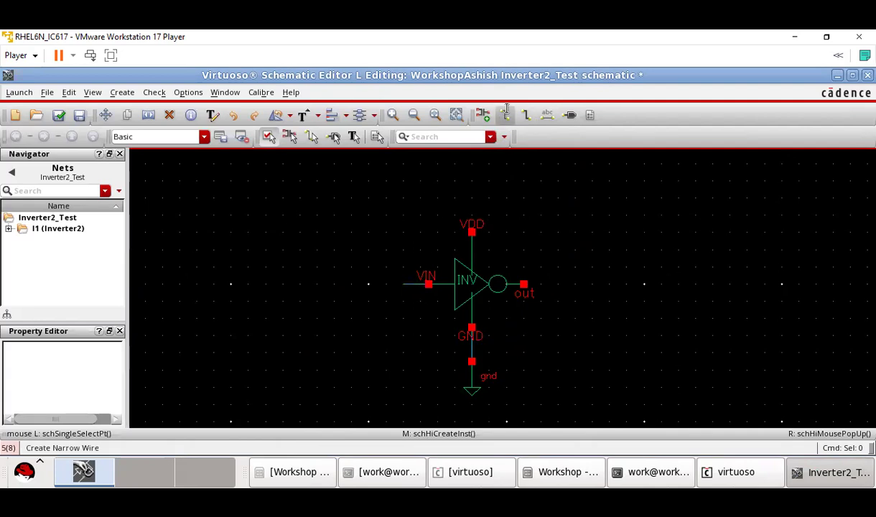
click(524, 285)
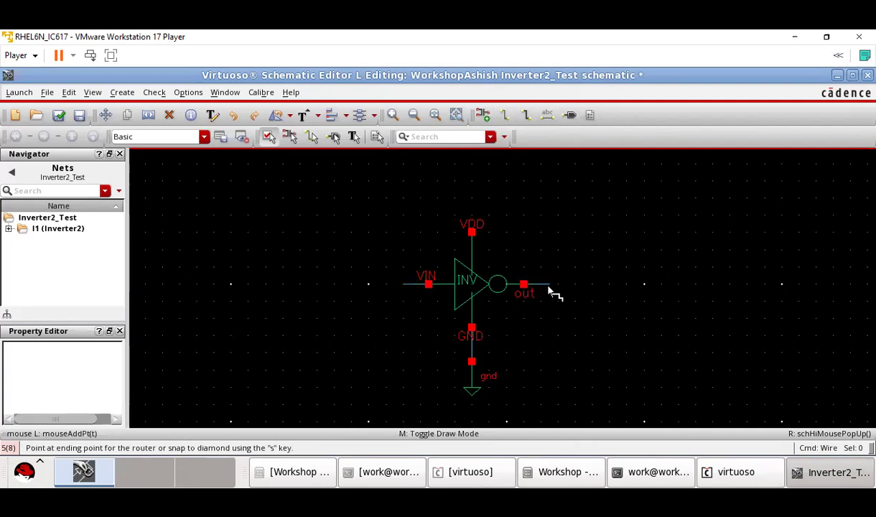
double_click(549, 286)
key(Escape)
click(506, 118)
click(471, 232)
double_click(472, 199)
key(Escape)
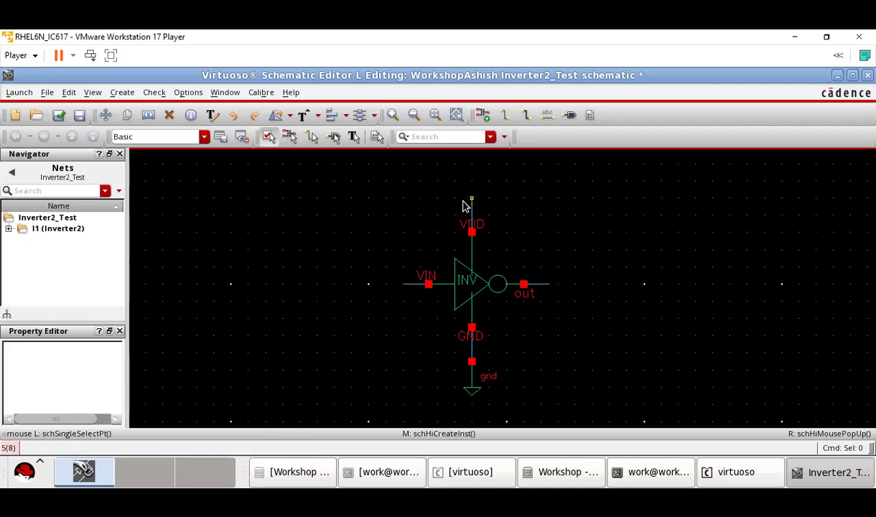
Step: Define a new vdc instance from analogLib with the symbol view and a DC voltage of 0.7
key(i)
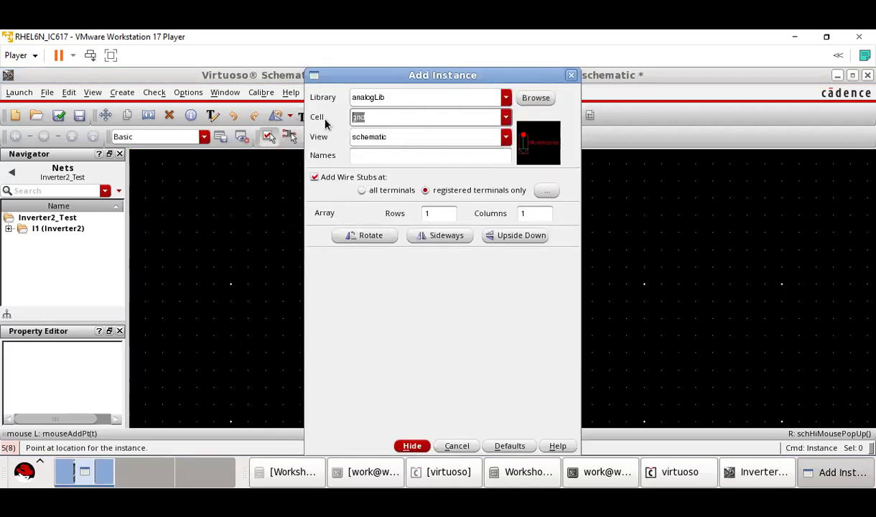
text(vdc)
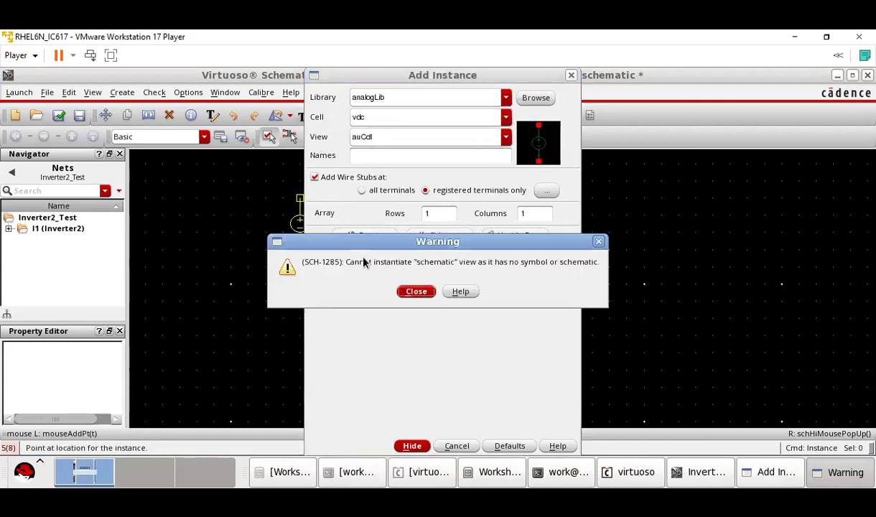
click(415, 291)
click(398, 133)
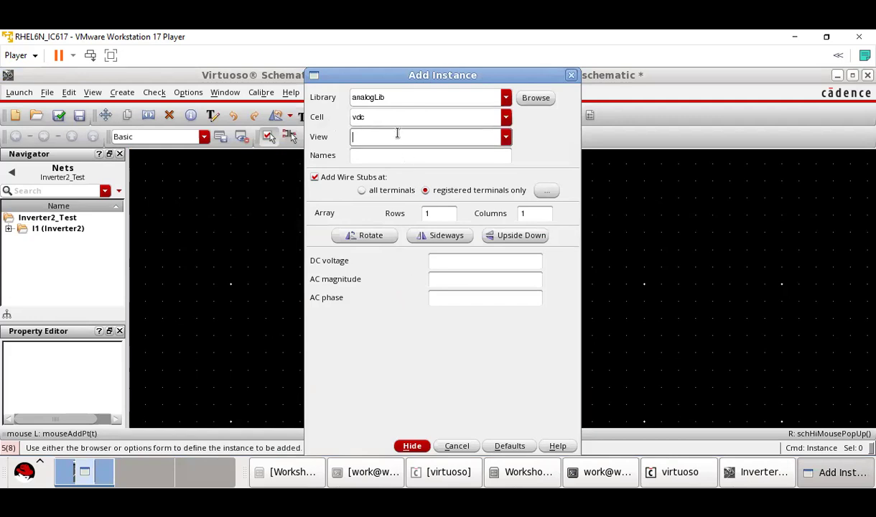
click(505, 136)
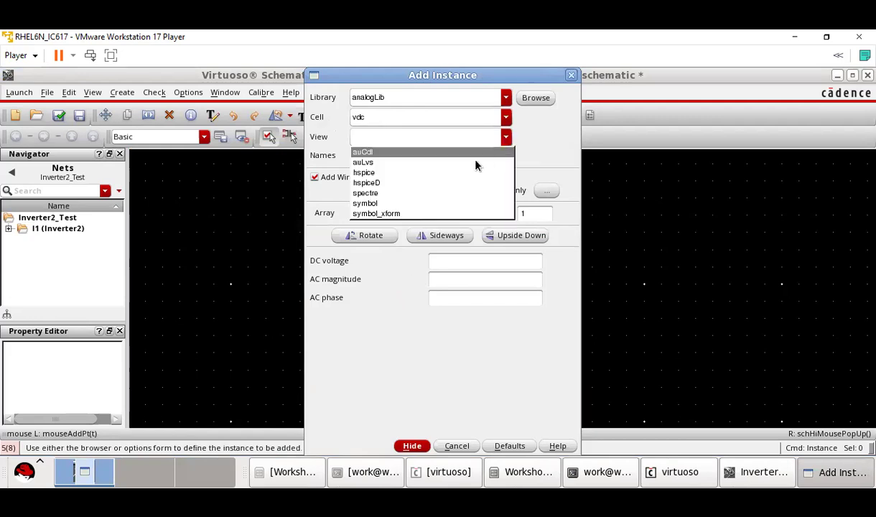
click(429, 196)
click(467, 262)
text(0.7)
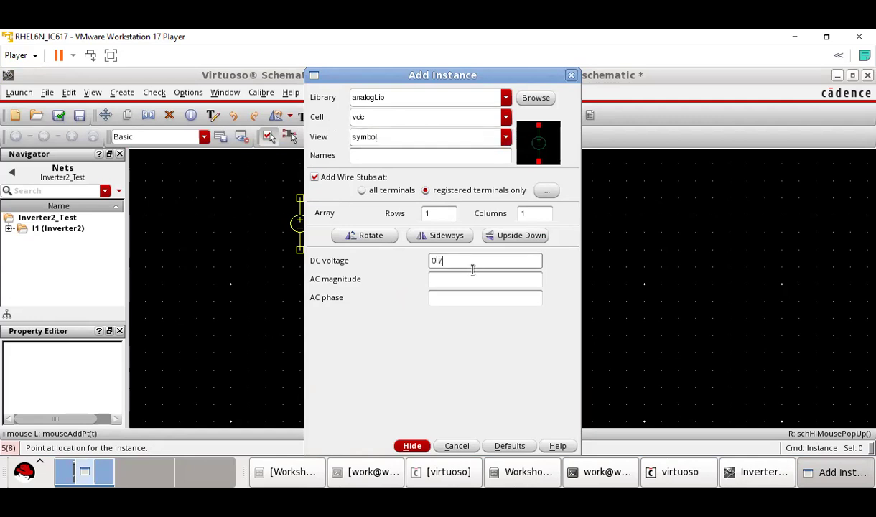
Step: Rotate the vdc source to horizontal and place its positive terminal on the end of the VDD wire stub
click(411, 445)
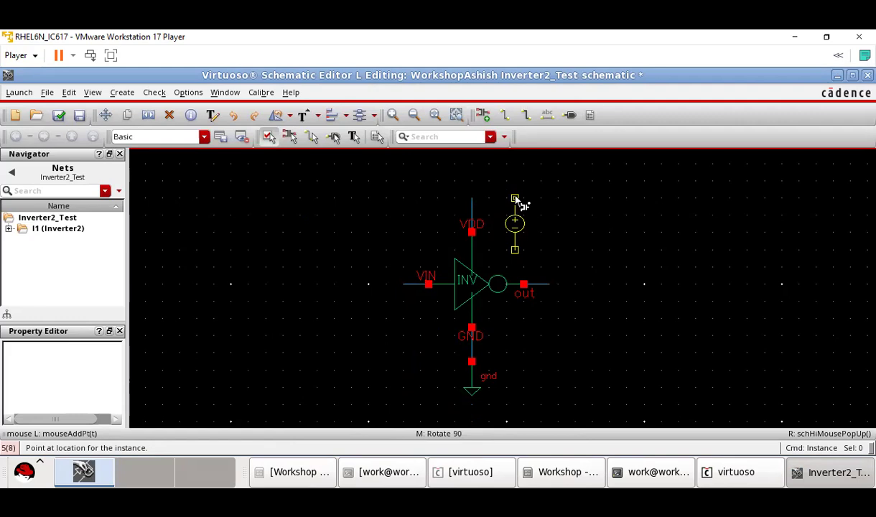
middle_click(517, 199)
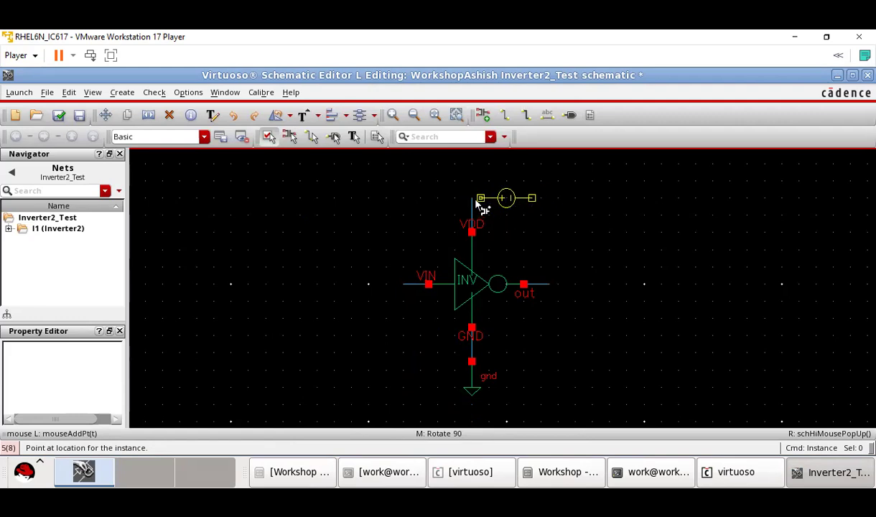
click(473, 201)
key(Escape)
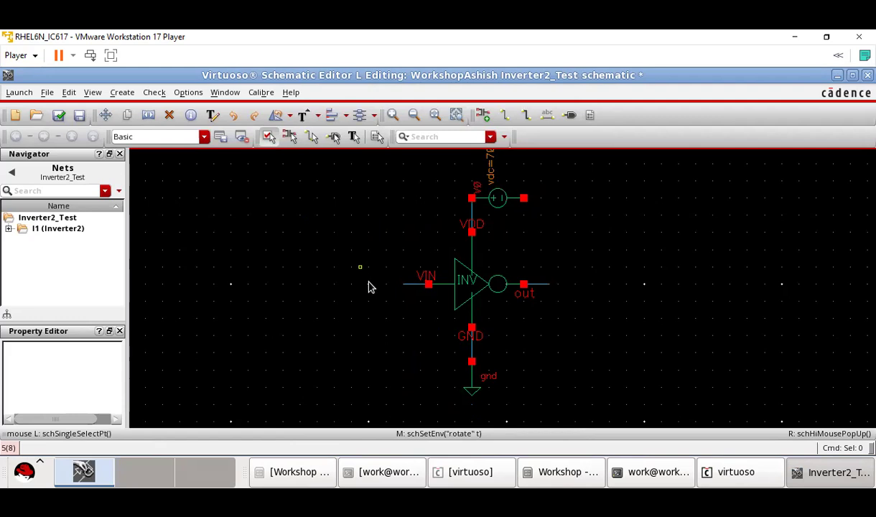
Step: Copy the gnd symbol, rotate it by 90 degrees, and attach it to the vdc source's free negative terminal
click(478, 397)
key(c)
click(483, 399)
middle_click(569, 234)
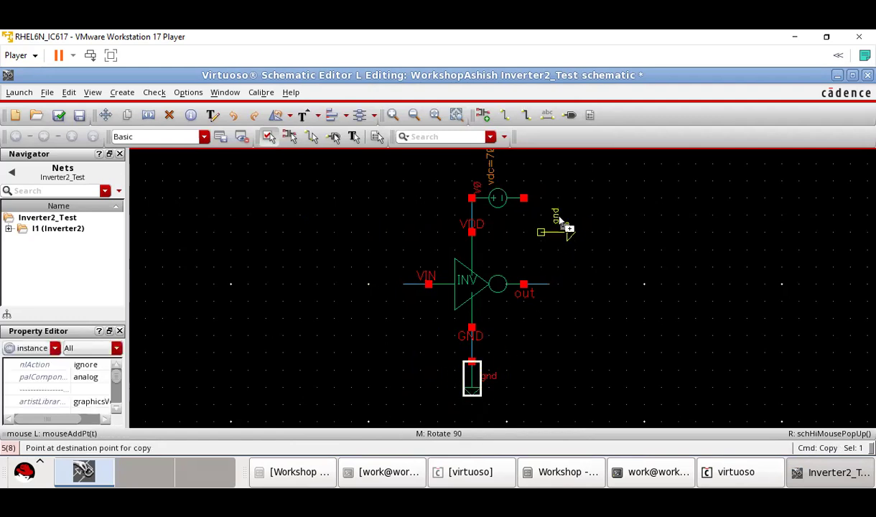
click(553, 198)
key(Escape)
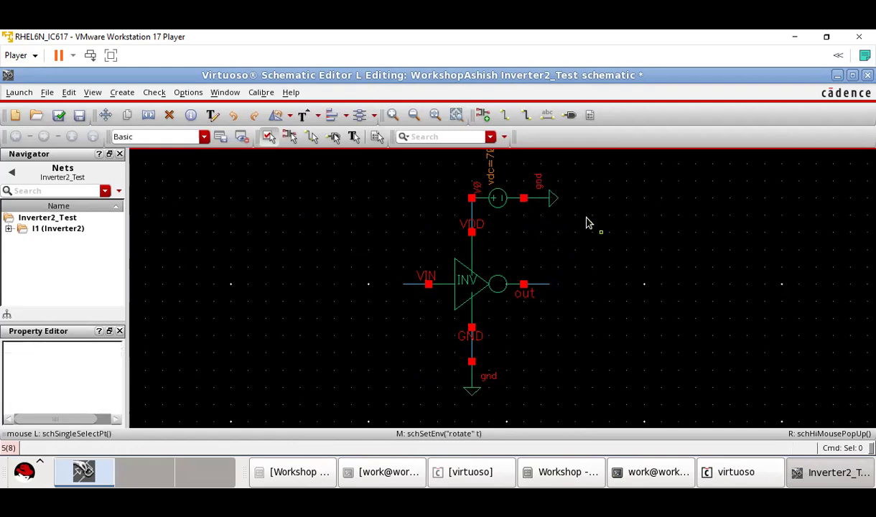
Step: Create a pin named out with output direction and place it on the end of the inverter's output wire
click(569, 115)
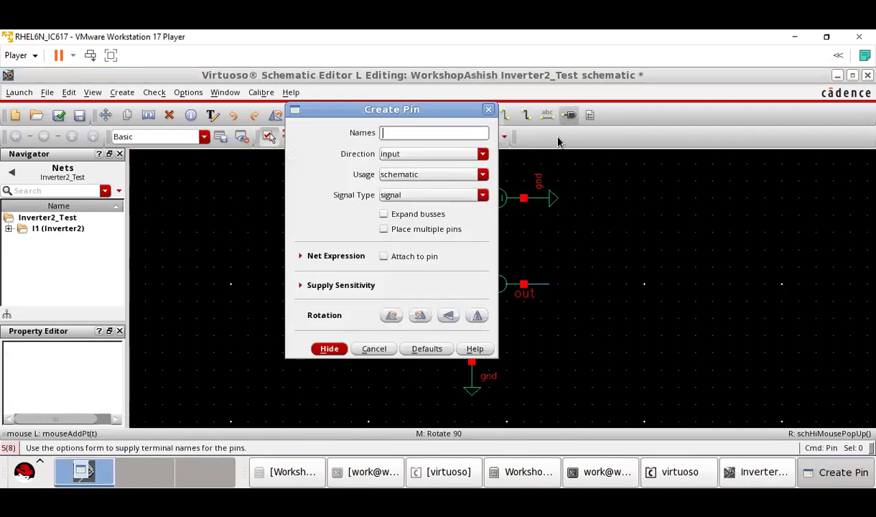
text(out)
click(421, 153)
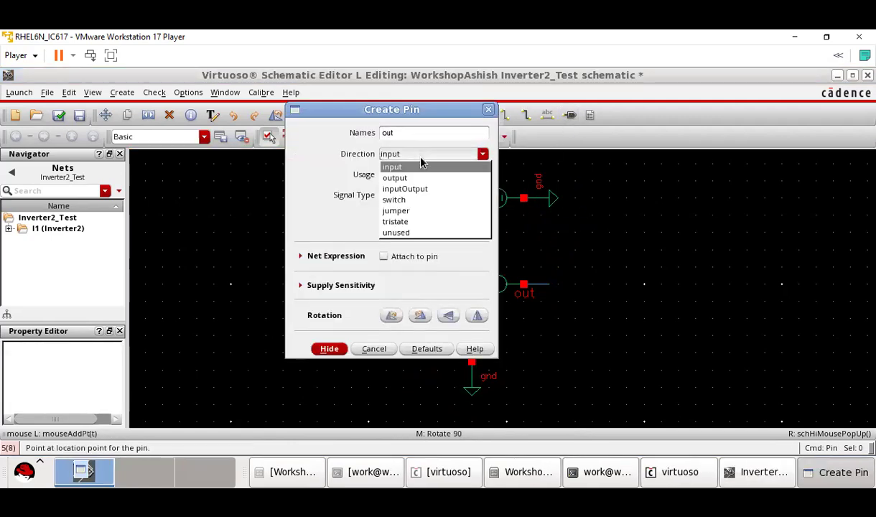
click(421, 177)
click(330, 349)
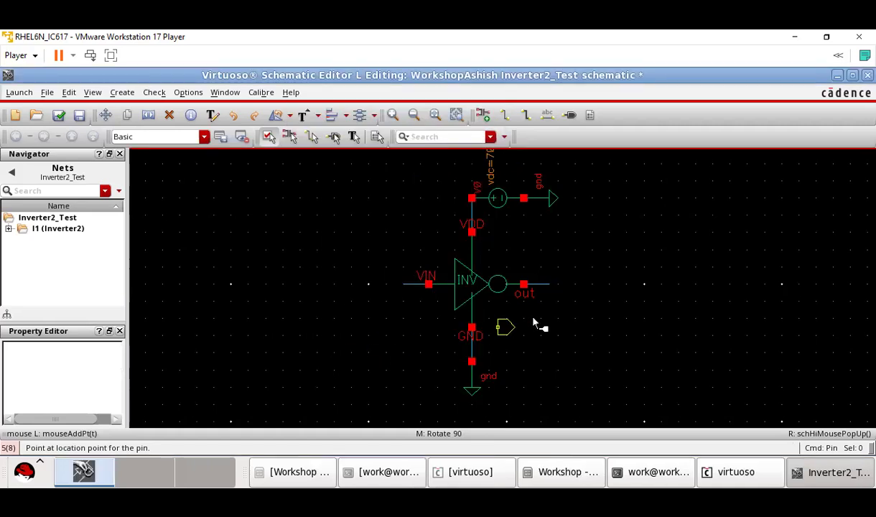
click(557, 285)
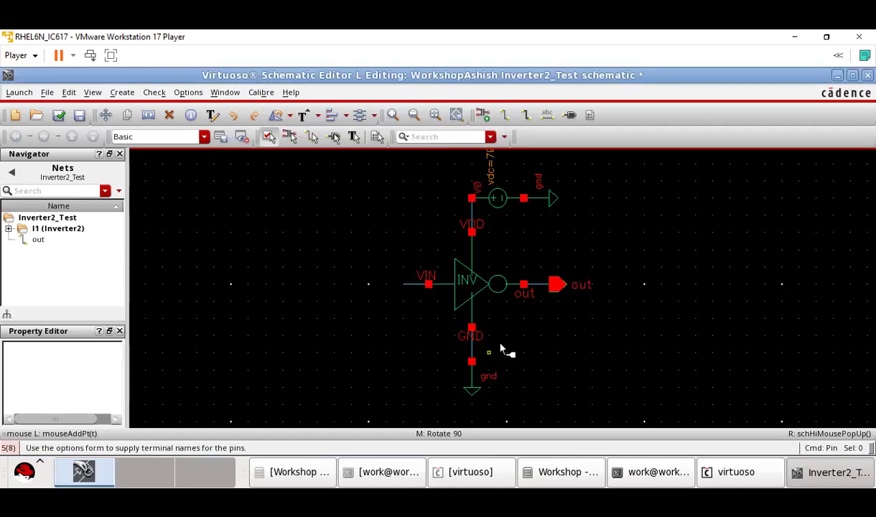
key(Escape)
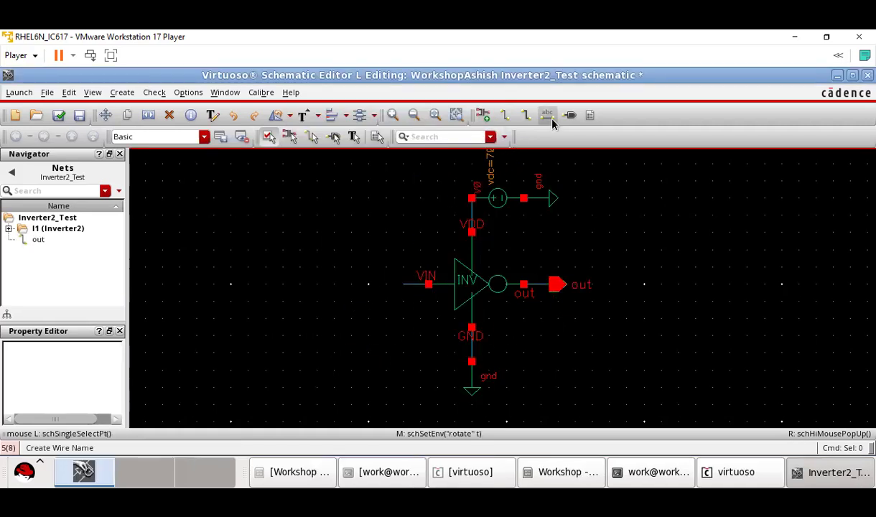
Step: Define a new vpulse instance from analogLib with Voltage 2 of 700m, a period of 20n and a pulse width of 10n
key(i)
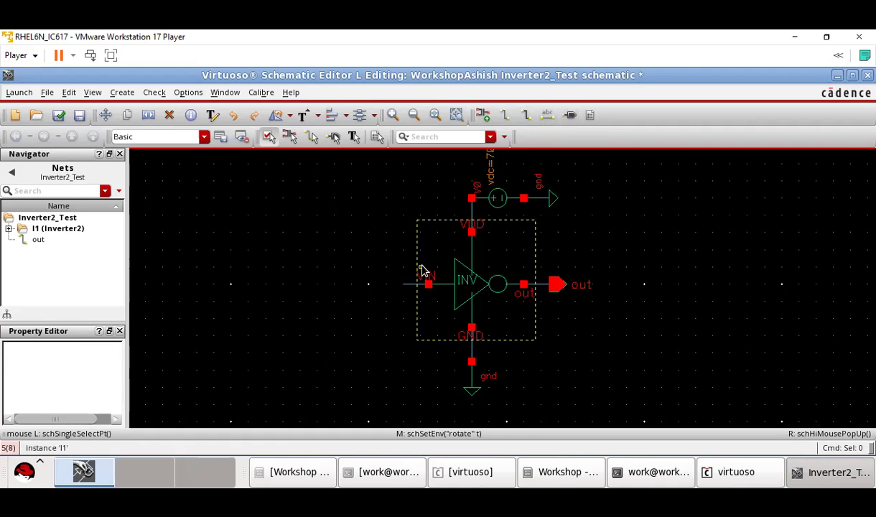
drag(388, 121, 363, 120)
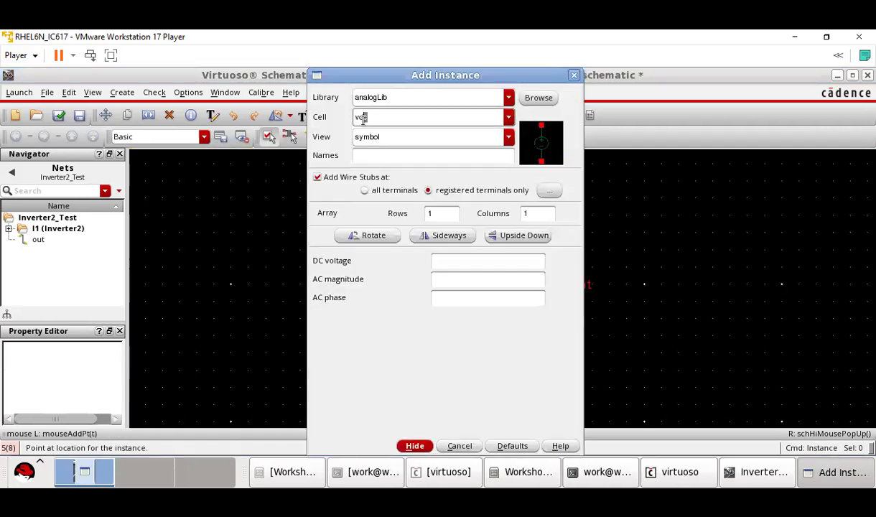
text(pulse)
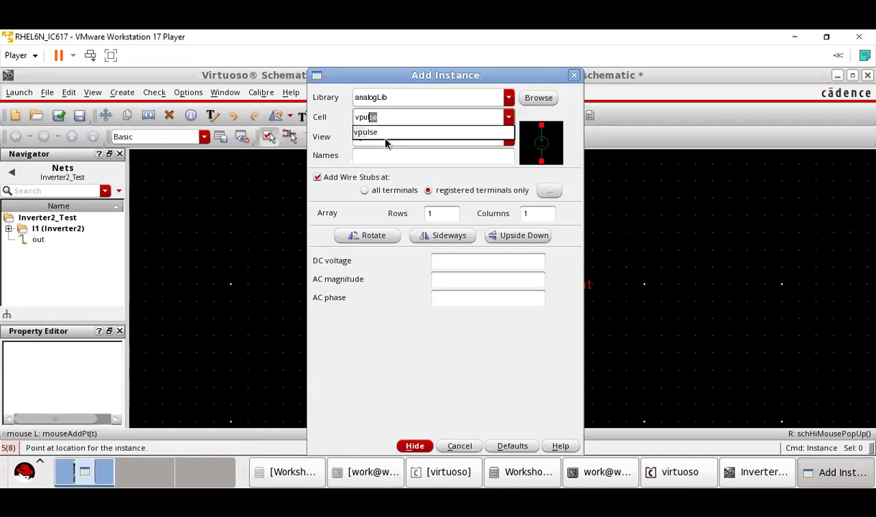
click(383, 133)
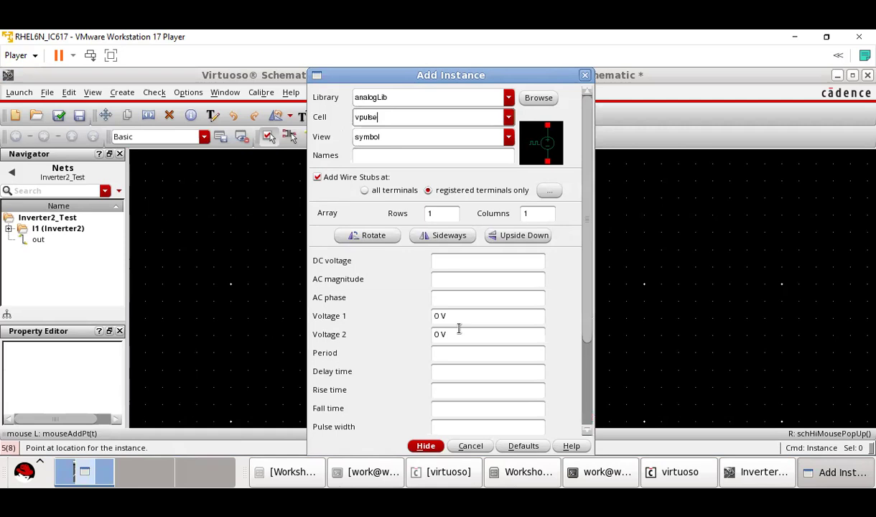
double_click(435, 334)
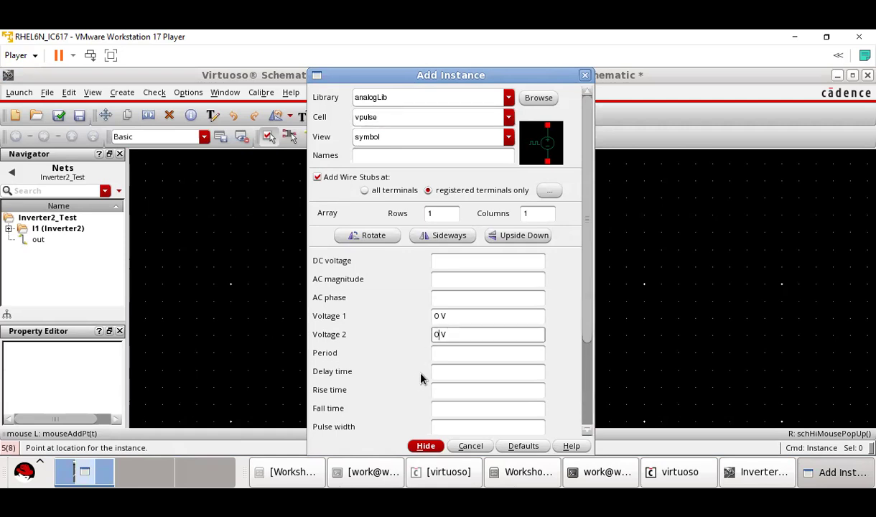
text(700m)
click(459, 351)
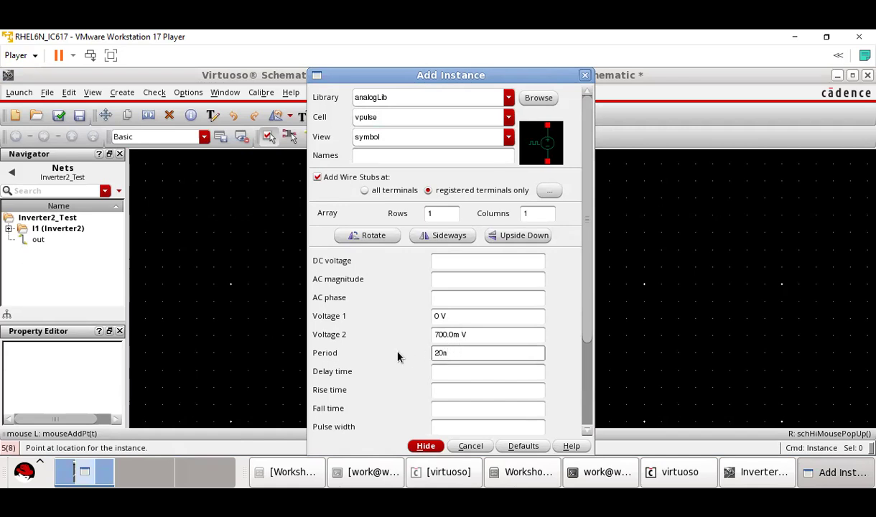
click(464, 426)
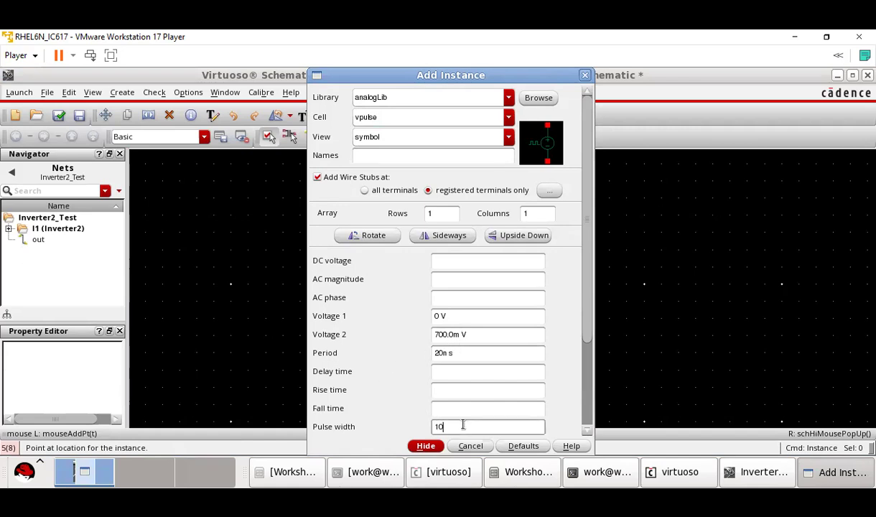
drag(587, 314, 579, 424)
Step: Place the vpulse source with its positive terminal on the end of the inverter's VIN wire
click(425, 446)
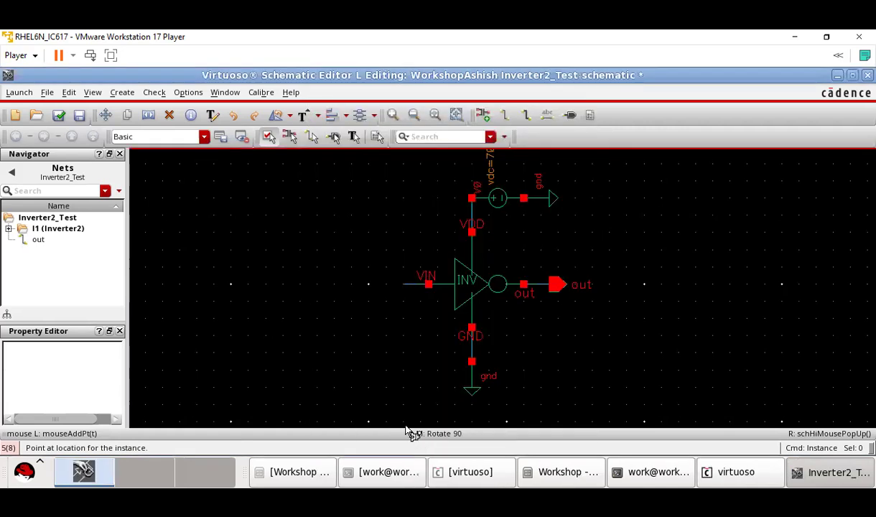
click(404, 286)
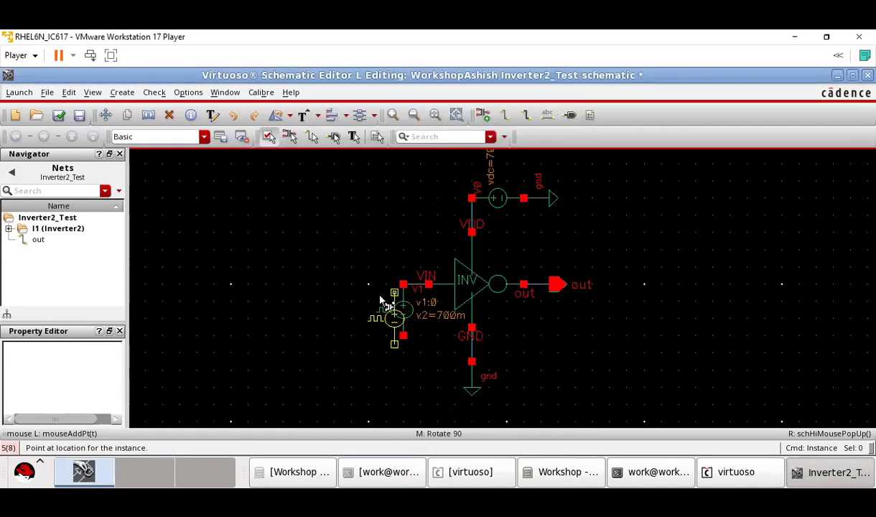
key(Escape)
Step: Copy the gnd symbol below the inverter and attach it to the vpulse source's negative terminal
click(472, 399)
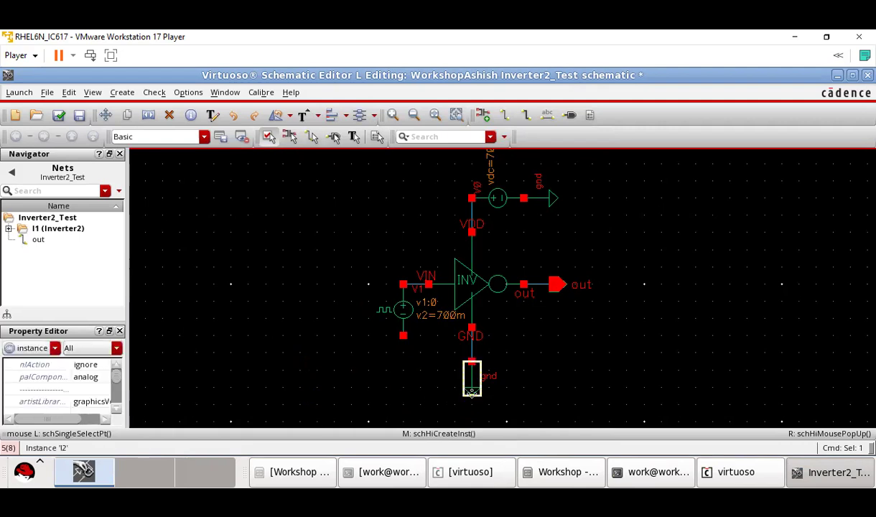
key(c)
click(468, 388)
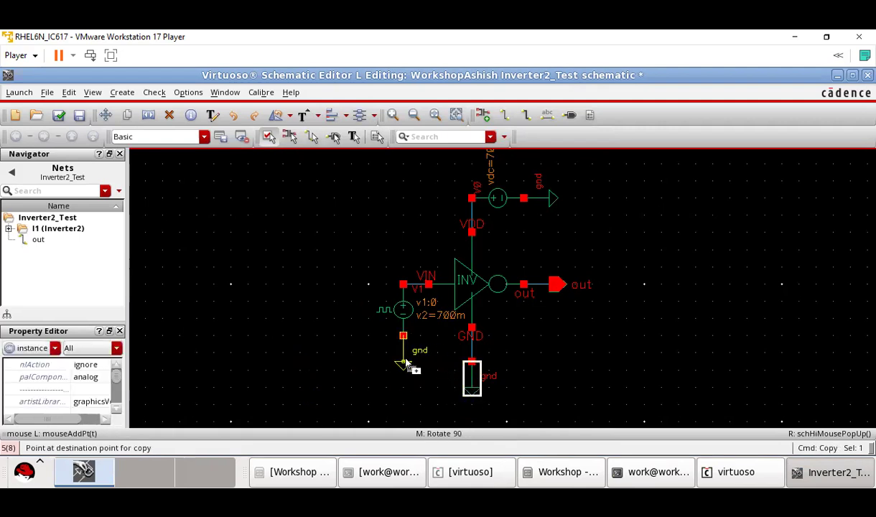
click(401, 363)
Step: Check and save the Inverter2_Test schematic, dismiss the check message, and clear the selection
click(59, 115)
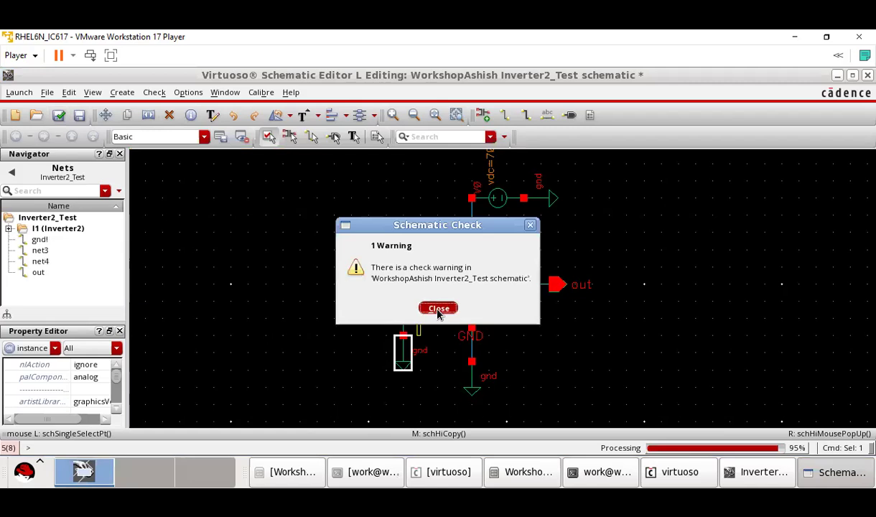
click(439, 307)
click(299, 260)
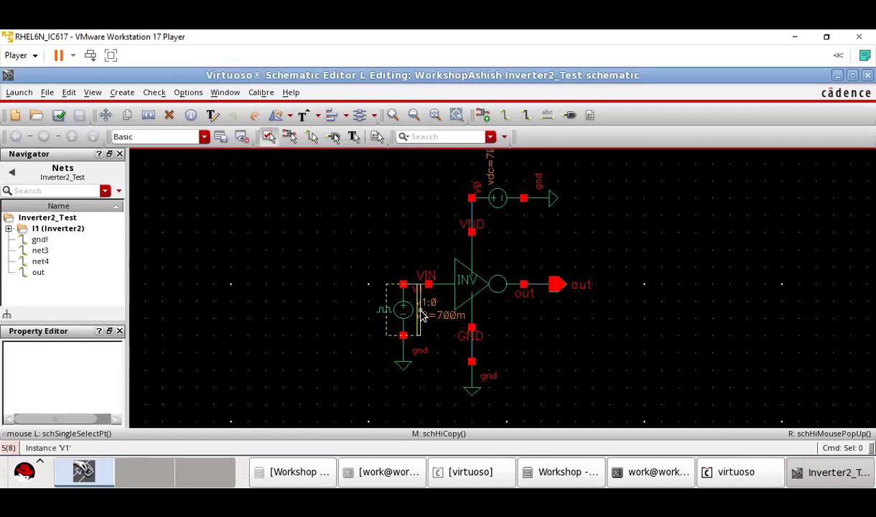
ctrl+scroll(421, 316, up, 2)
ctrl+scroll(420, 332, down, 3)
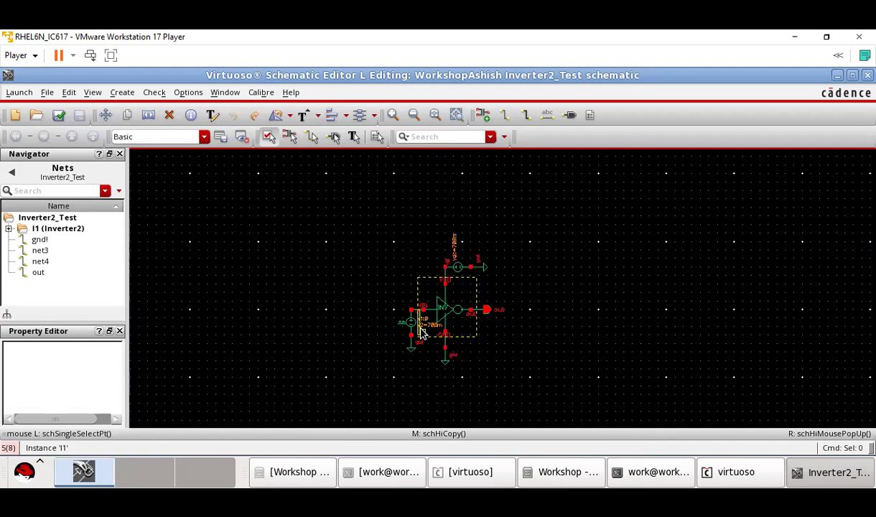
ctrl+scroll(420, 332, up, 1)
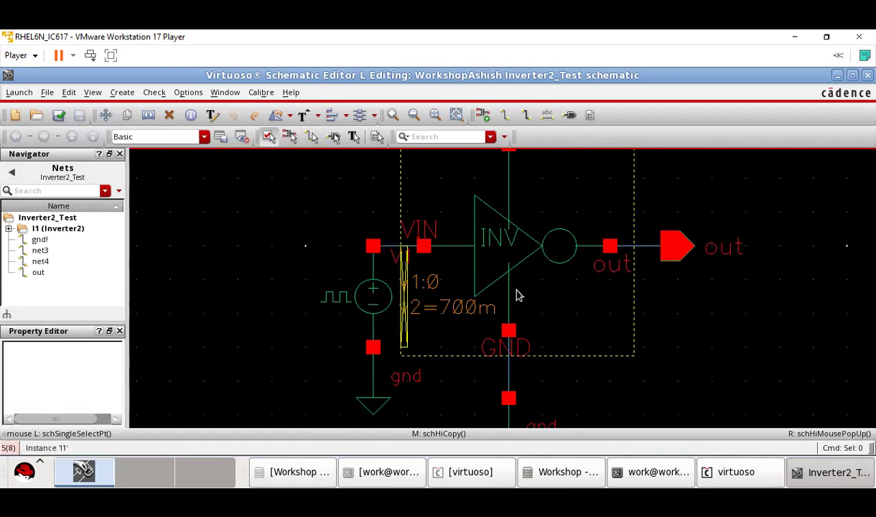
ctrl+scroll(259, 266, down, 2)
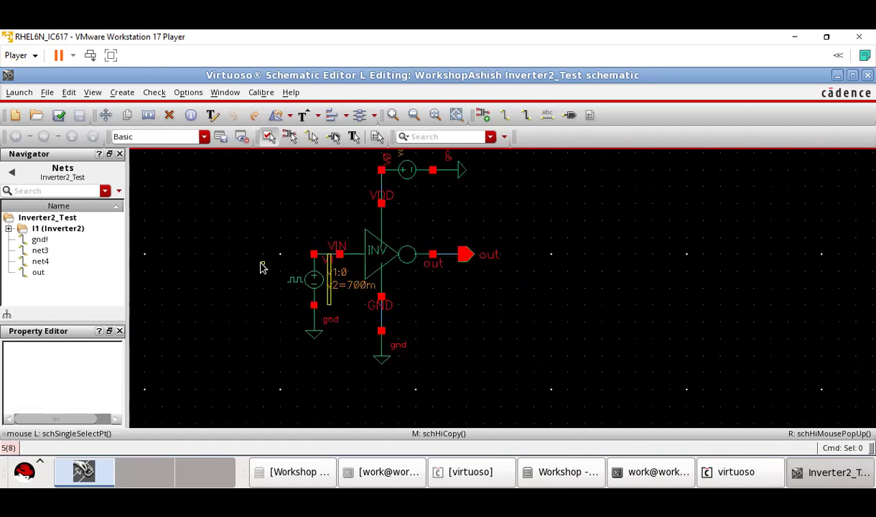
Step: Launch ADE L and add a transient analysis with a stop time of 100n and conservative accuracy
click(18, 92)
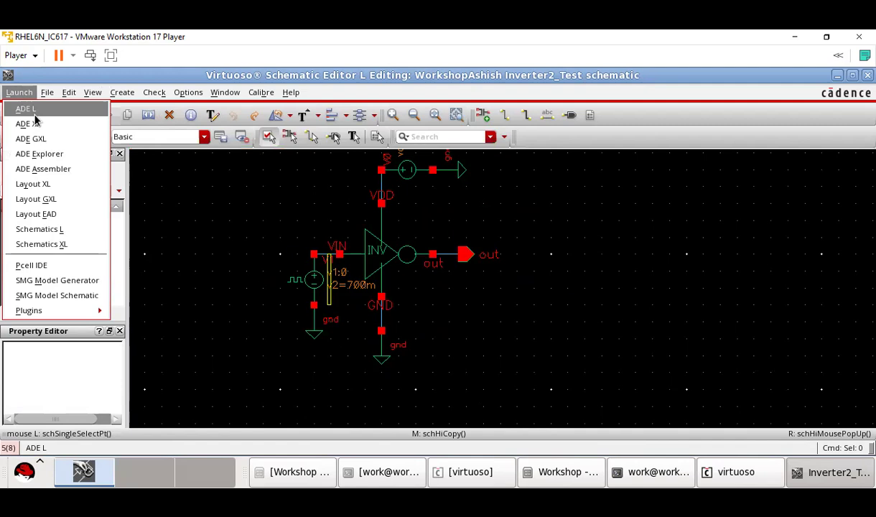
click(32, 108)
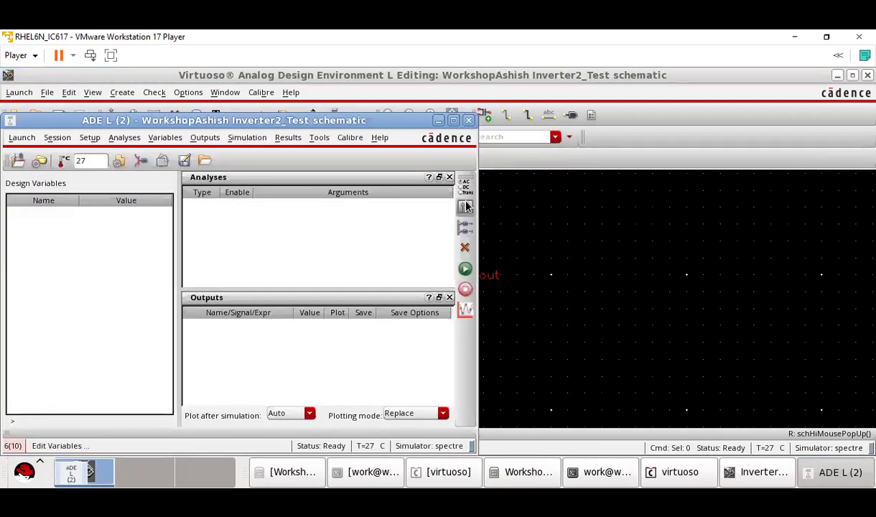
click(465, 185)
click(375, 263)
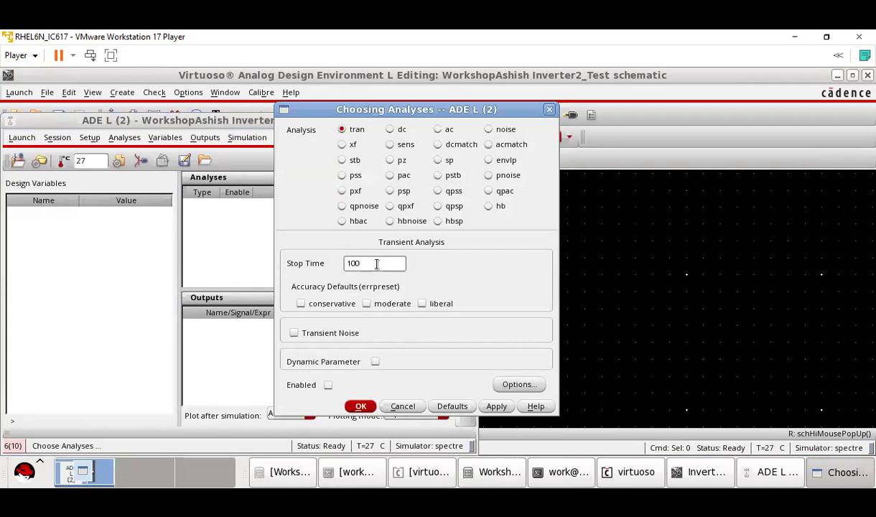
click(332, 303)
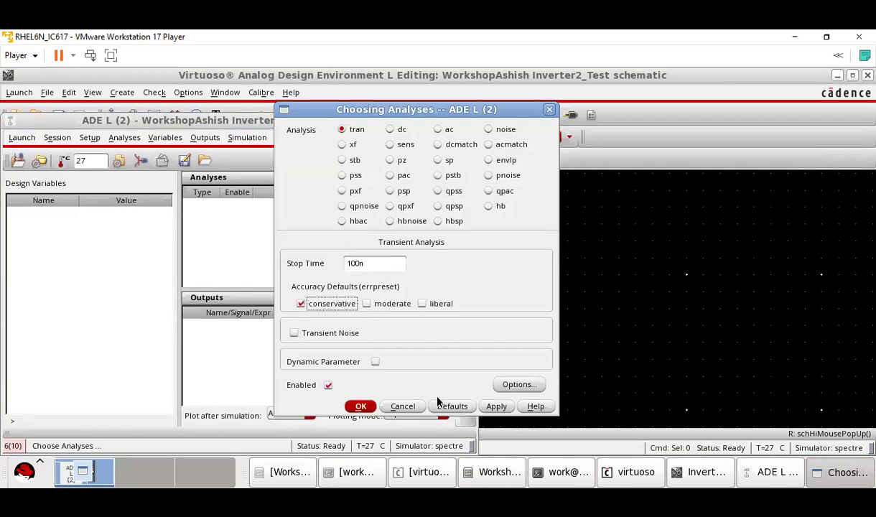
click(496, 406)
click(362, 407)
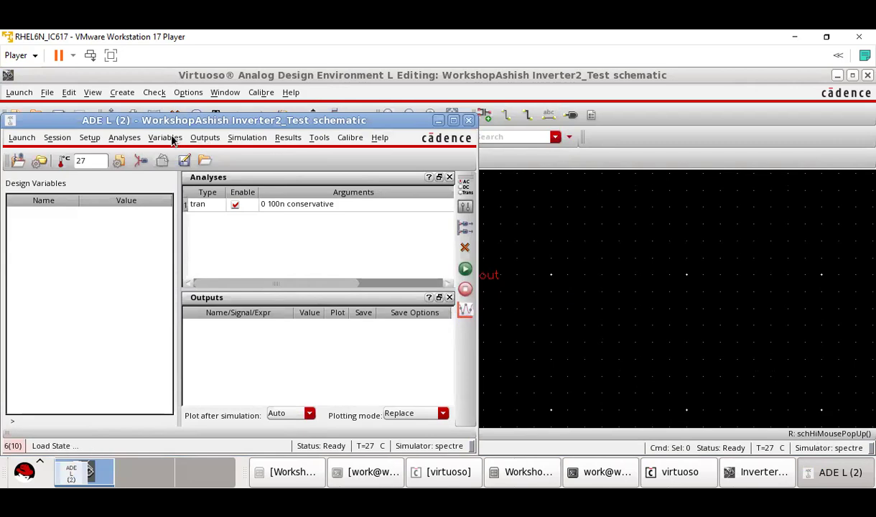
Step: Create the wire name in and attach it to the wire between the vpulse source and the inverter's VIN terminal
click(438, 120)
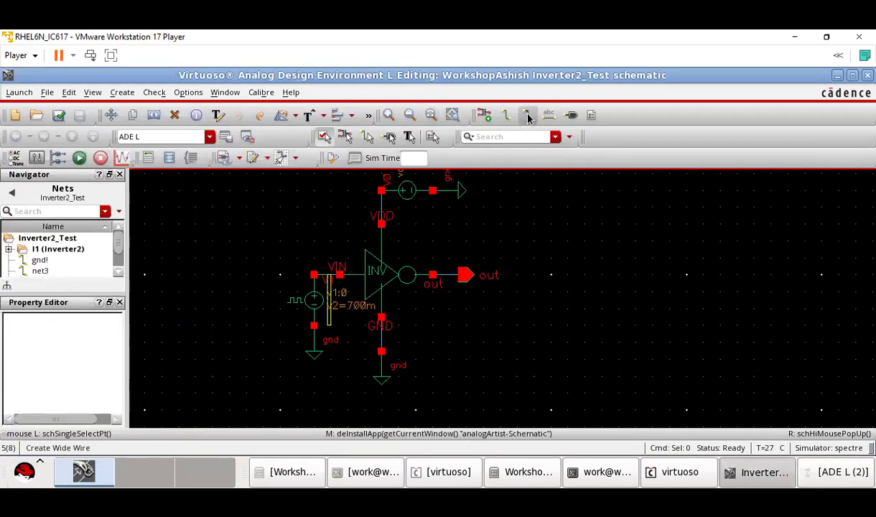
click(548, 115)
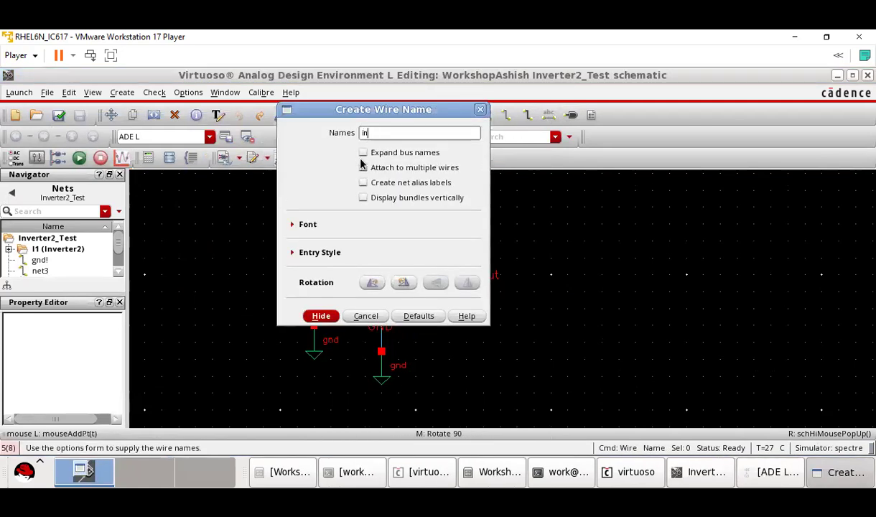
click(322, 316)
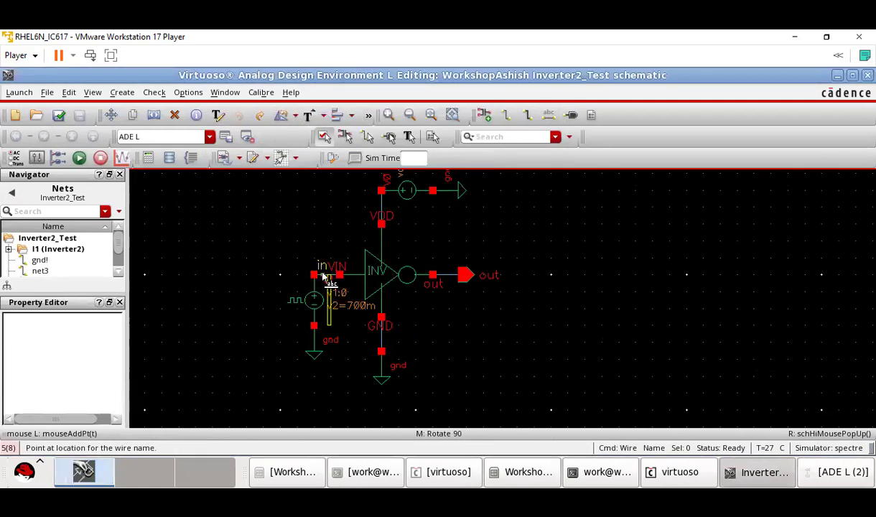
click(324, 275)
key(Escape)
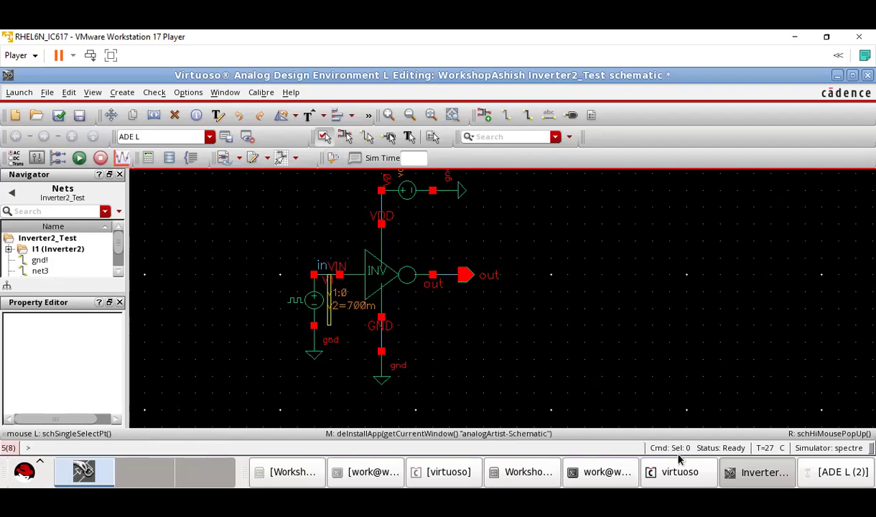
Step: Select the in and out nets on the schematic as ADE L outputs to plot, and return to the ADE L window
click(833, 472)
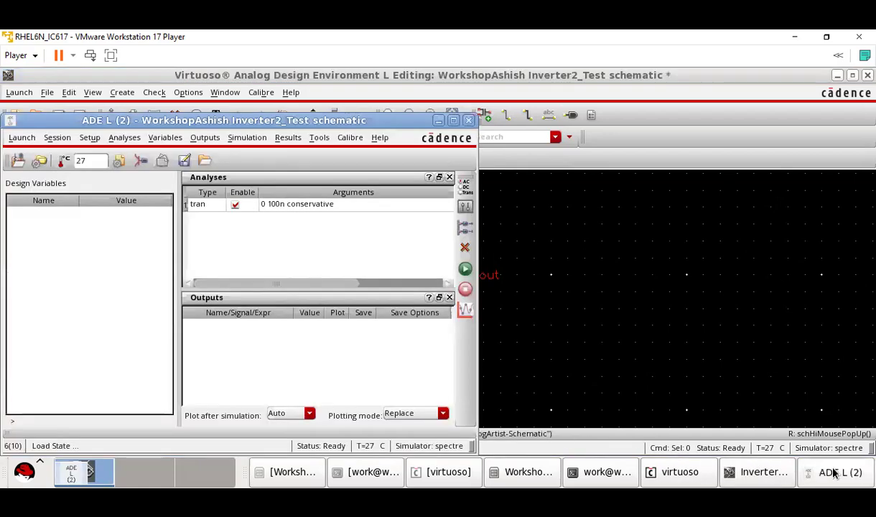
click(199, 139)
mouse_move(248, 252)
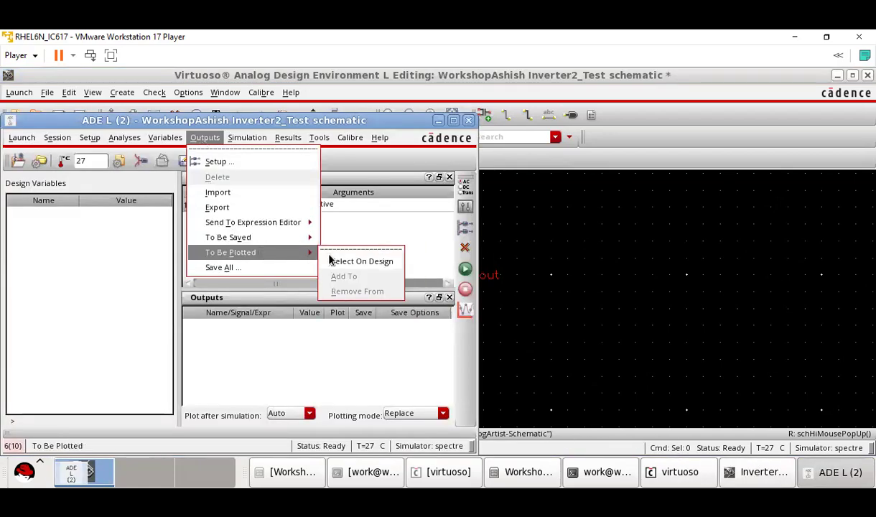
click(359, 260)
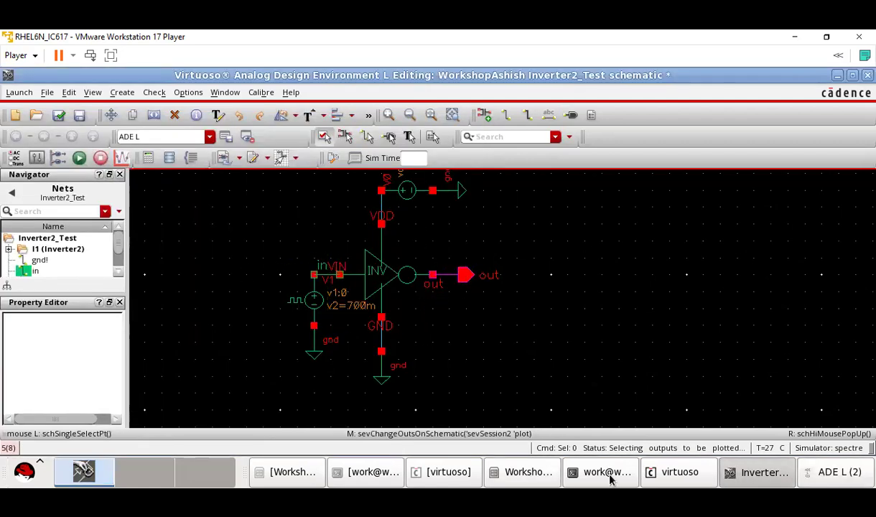
click(836, 473)
Step: Move the ADE L window aside, check and save the relabelled schematic, and run the transient simulation
drag(100, 120, 329, 119)
click(59, 115)
click(437, 308)
click(834, 472)
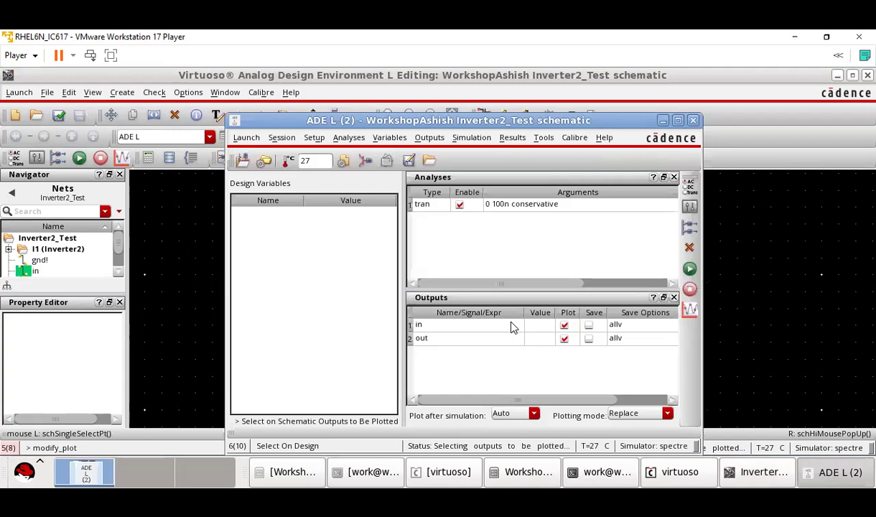
click(690, 269)
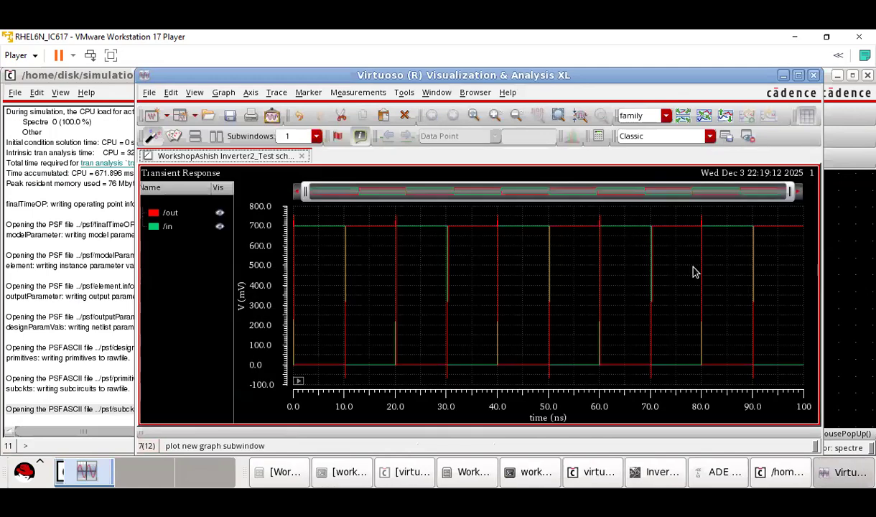
Step: Maximize the waveform window and split the out and in traces into separate strips
double_click(765, 72)
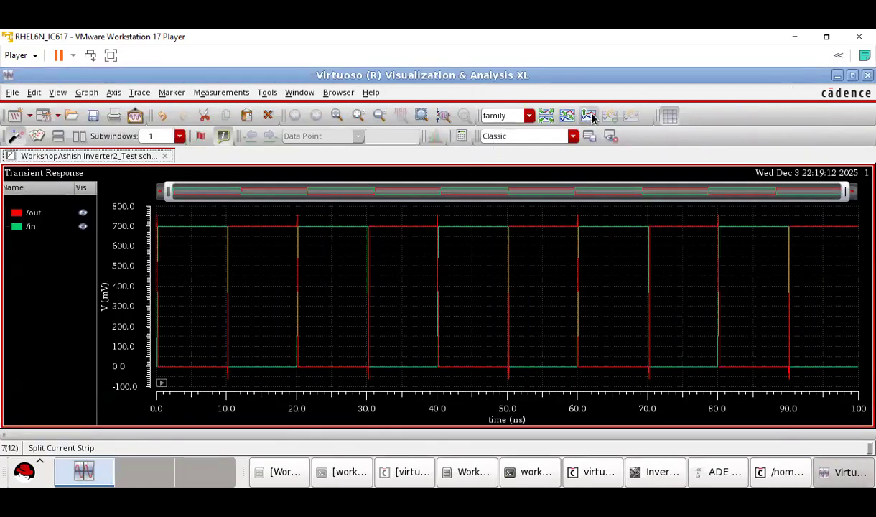
click(590, 116)
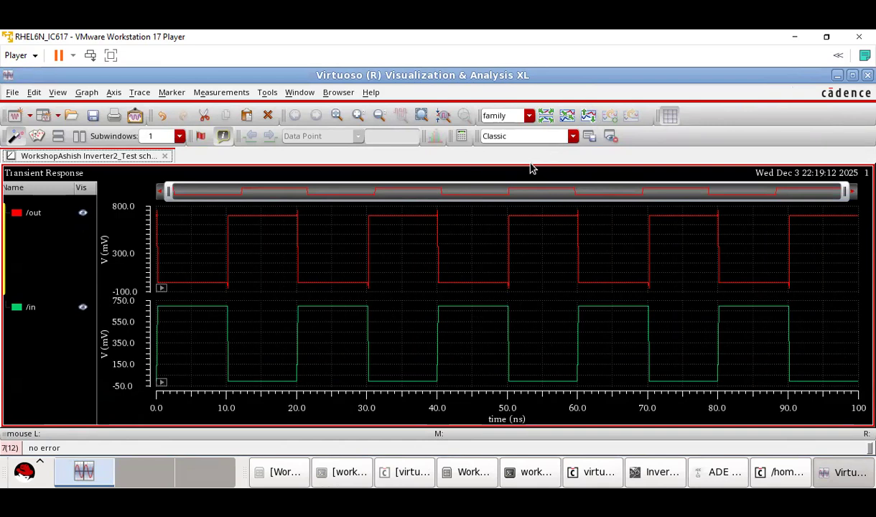
Step: Minimize the waveform, ADE L and simulation log windows to return to the full test schematic
click(837, 75)
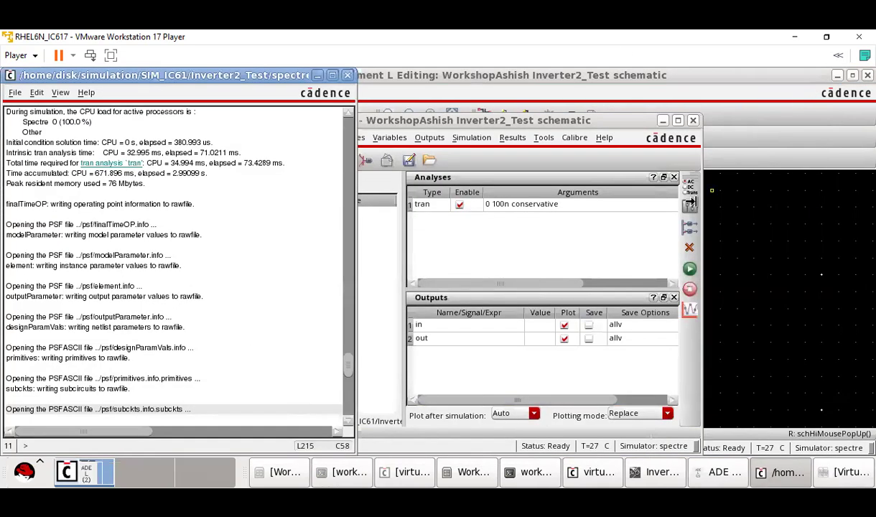
click(662, 121)
click(317, 74)
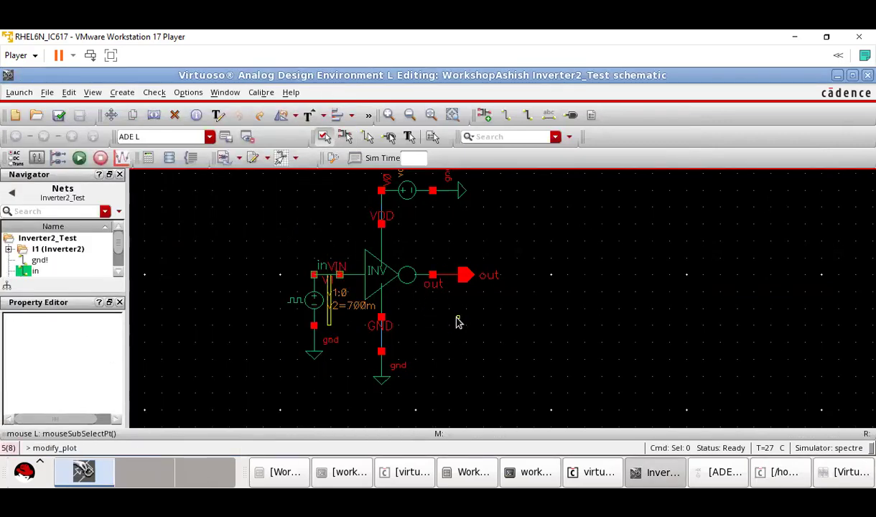
scroll(450, 321, down, 2)
ctrl+scroll(444, 321, down, 2)
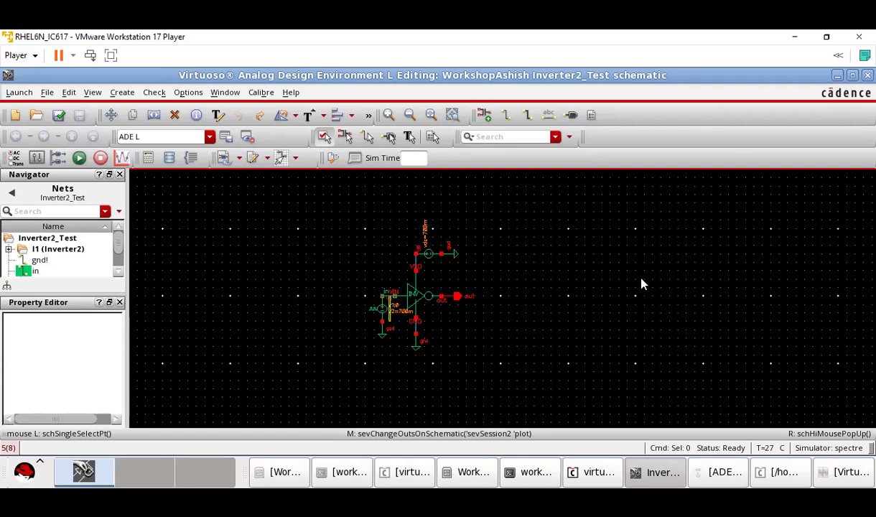
mouse_move(577, 229)
right_down()
mouse_move(582, 263)
mouse_move(564, 266)
mouse_move(603, 247)
mouse_move(611, 222)
mouse_move(618, 238)
mouse_move(648, 225)
mouse_move(684, 235)
right_up()
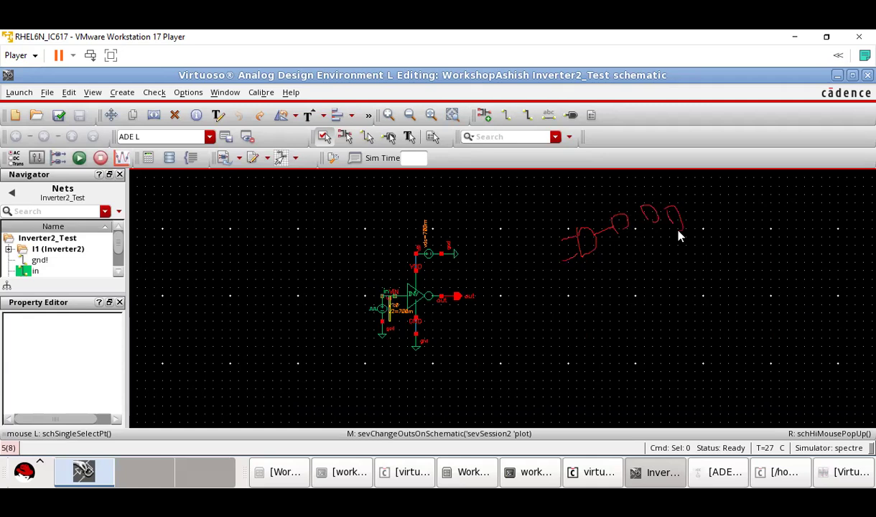
click(71, 371)
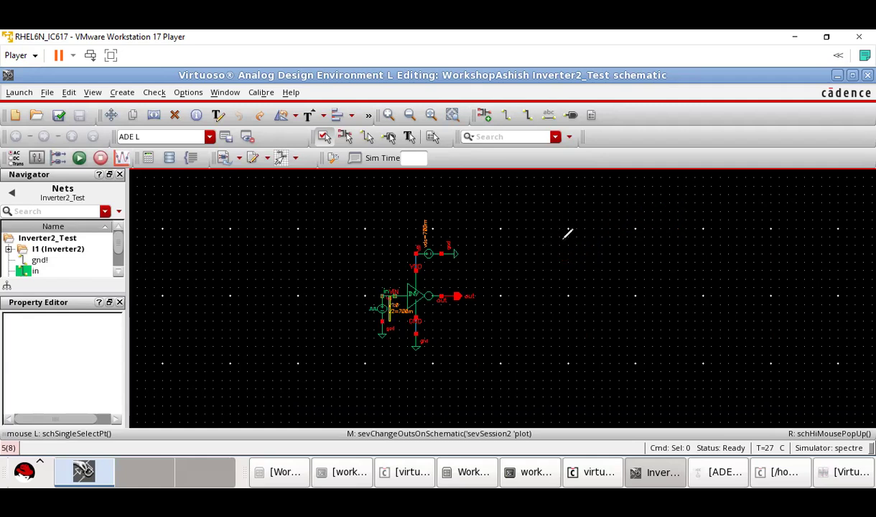
mouse_move(568, 221)
mouse_down()
mouse_move(567, 242)
mouse_move(668, 208)
mouse_move(697, 216)
mouse_move(710, 197)
mouse_move(713, 216)
mouse_move(730, 202)
mouse_move(757, 204)
mouse_up()
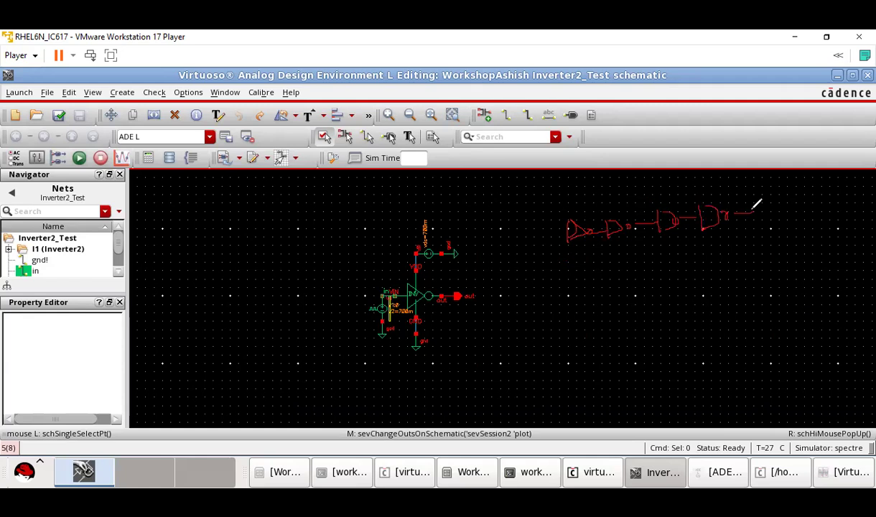
click(5, 327)
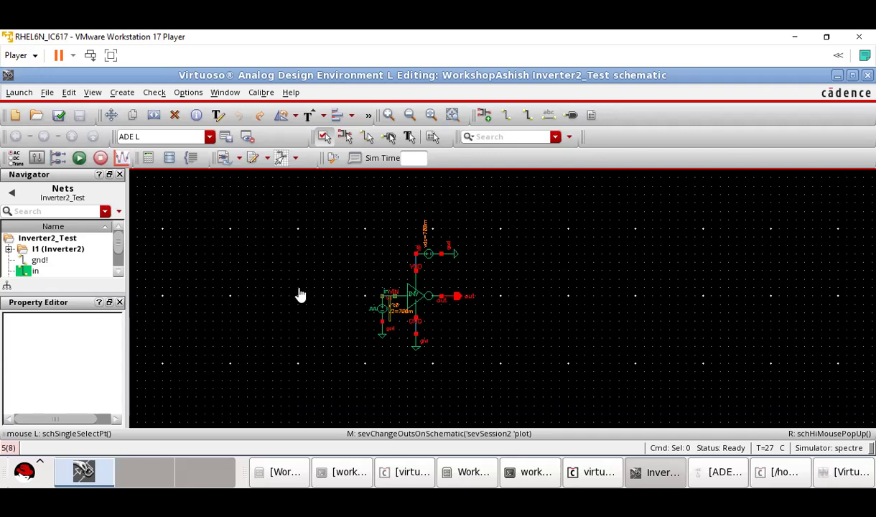
Step: Copy the inverter instance three times, placing the copies in a row to the right of the original at the same height
click(426, 296)
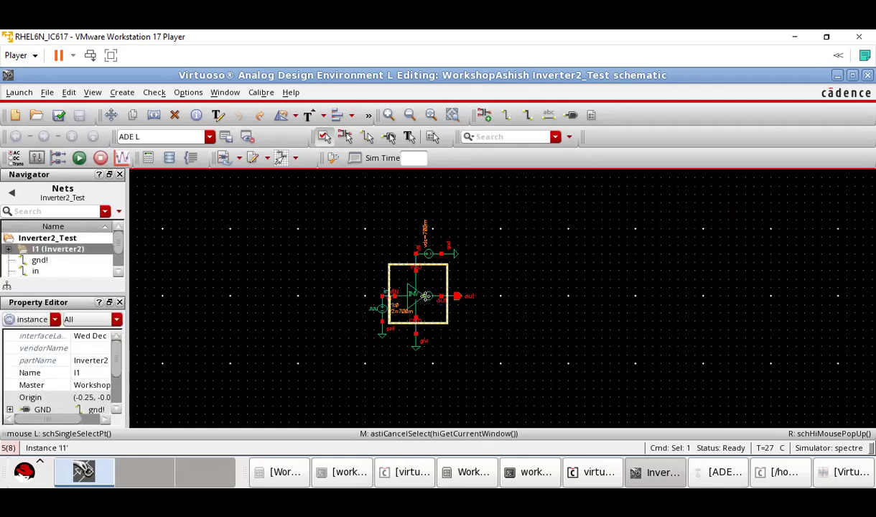
key(c)
click(426, 297)
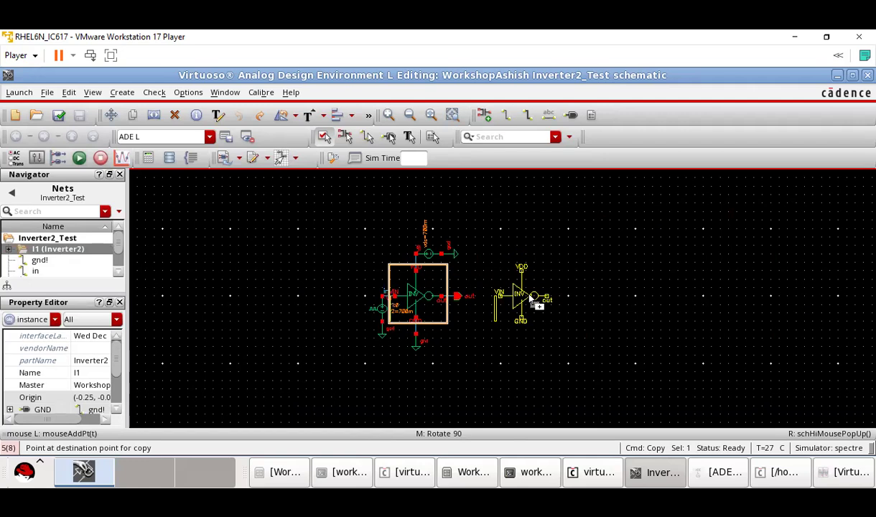
click(530, 298)
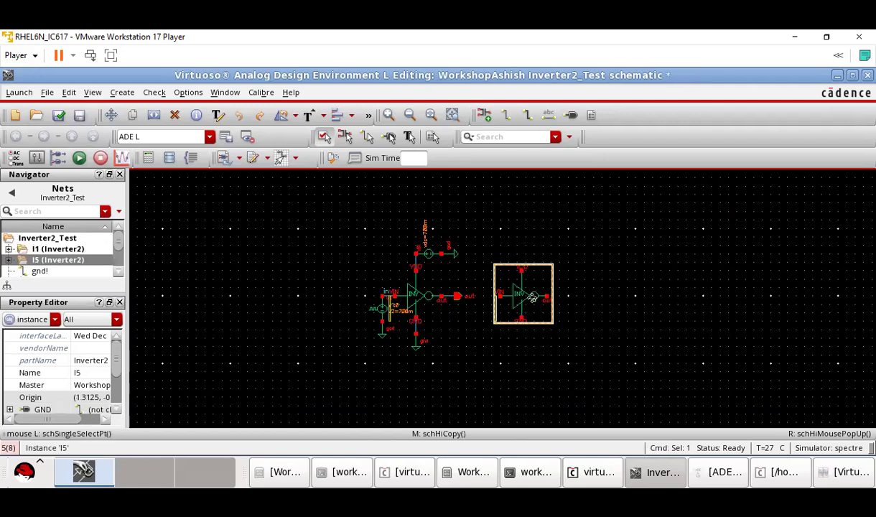
key(c)
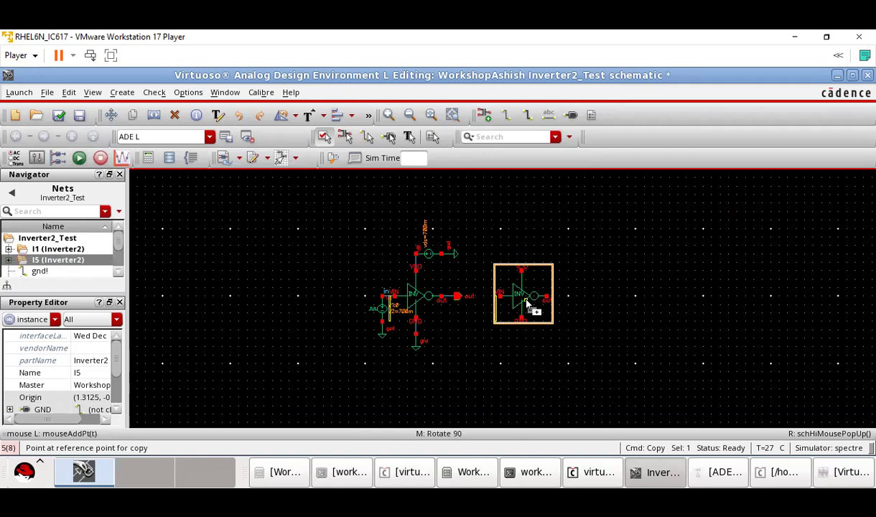
click(528, 305)
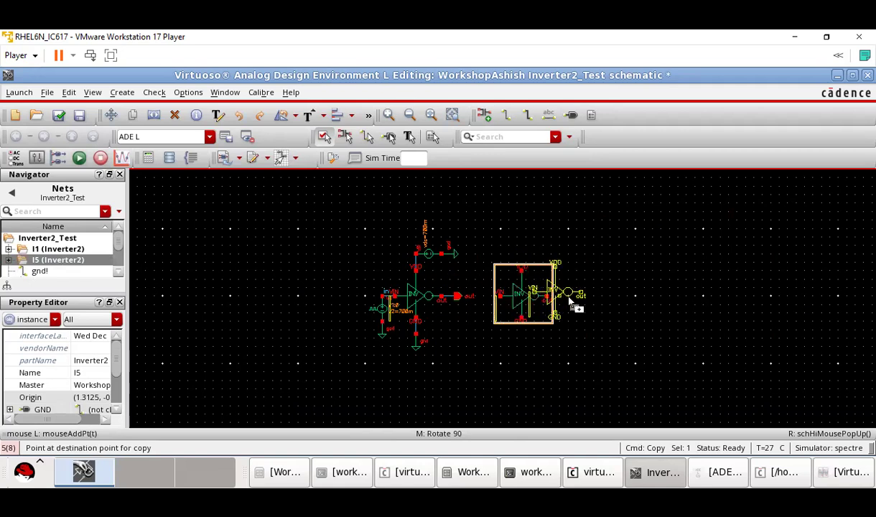
click(609, 297)
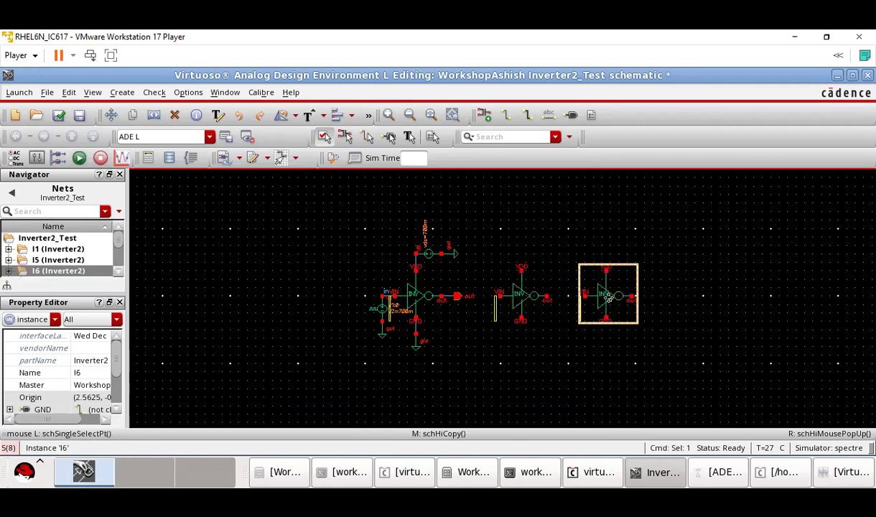
key(c)
click(612, 303)
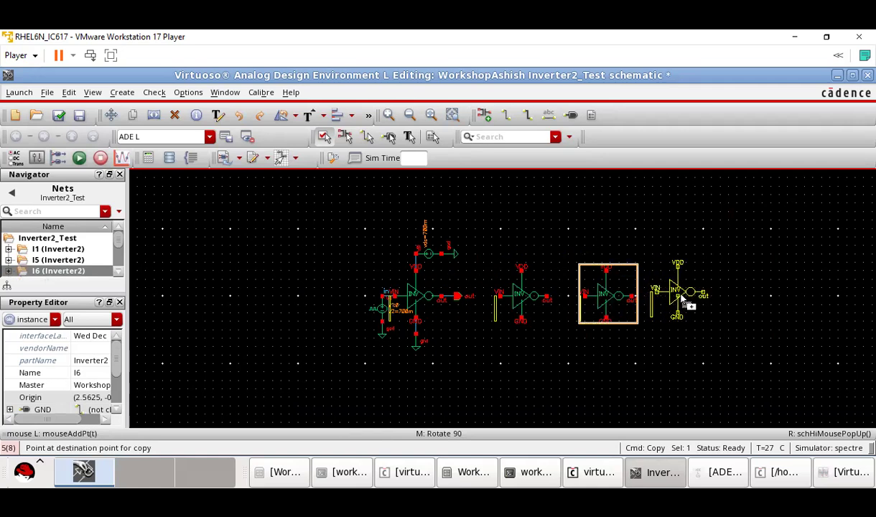
click(690, 302)
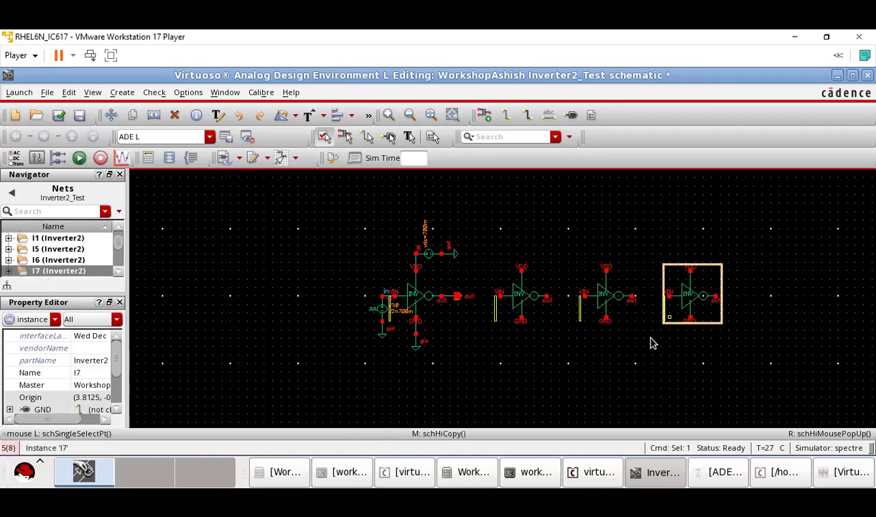
key(Escape)
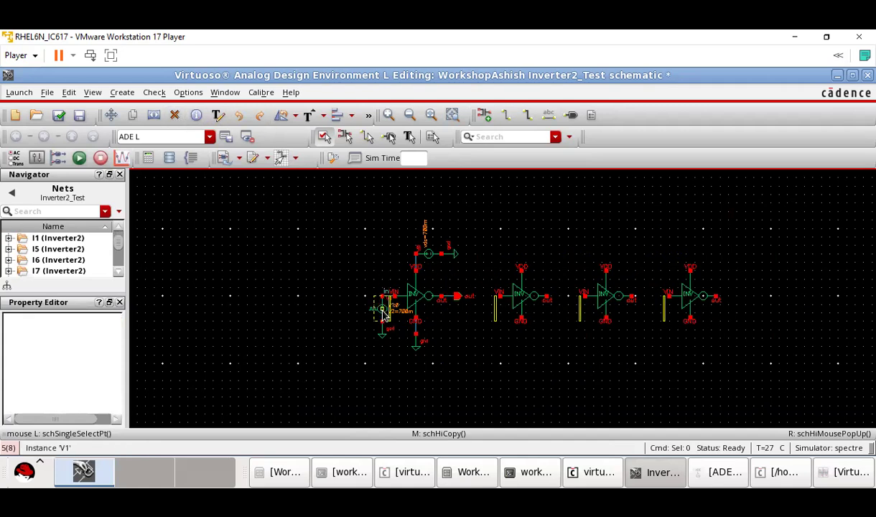
Step: Stretch the vpulse source and its ground further left from the first inverter's input, and check and save the schematic
drag(374, 289, 359, 311)
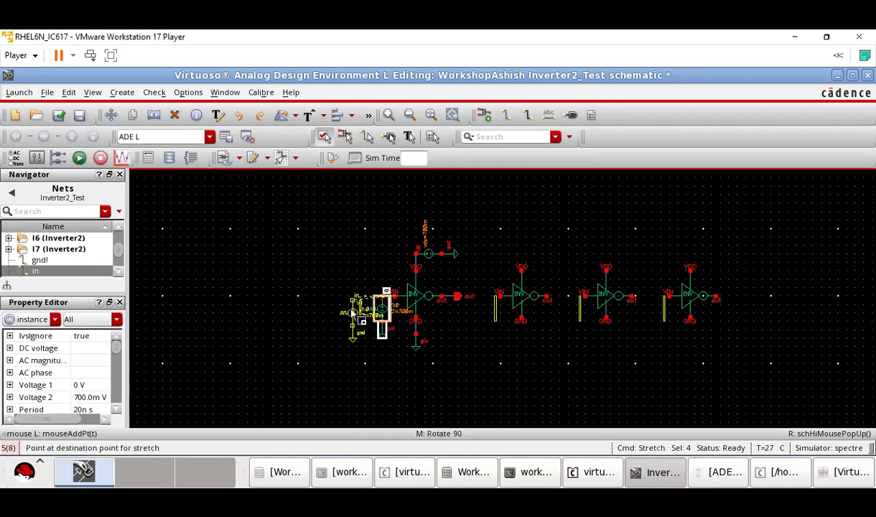
click(348, 310)
key(Escape)
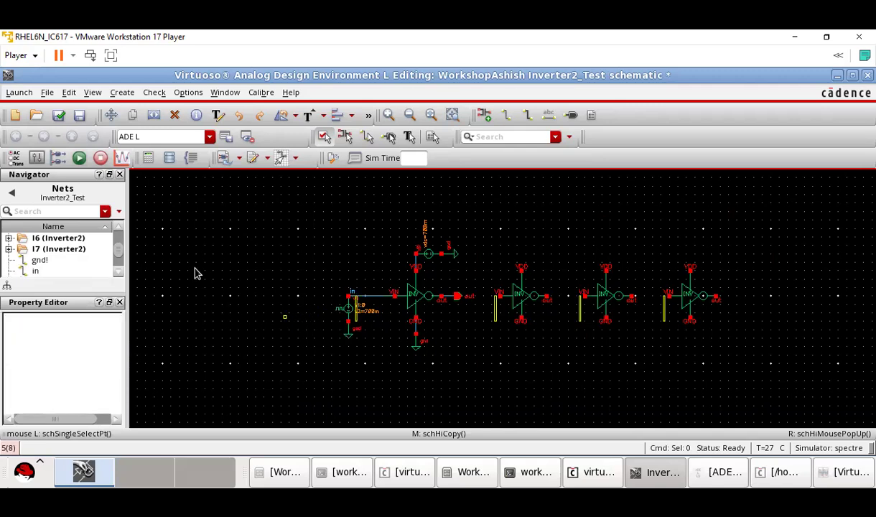
click(58, 115)
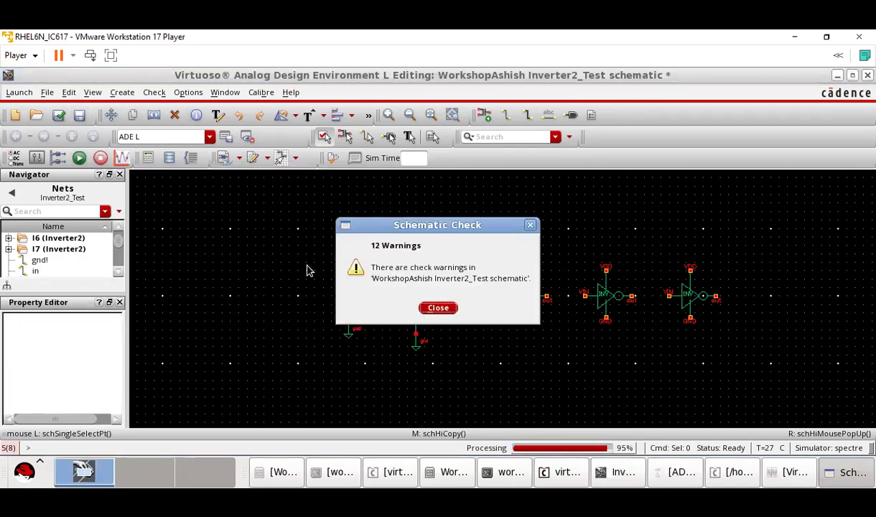
click(439, 308)
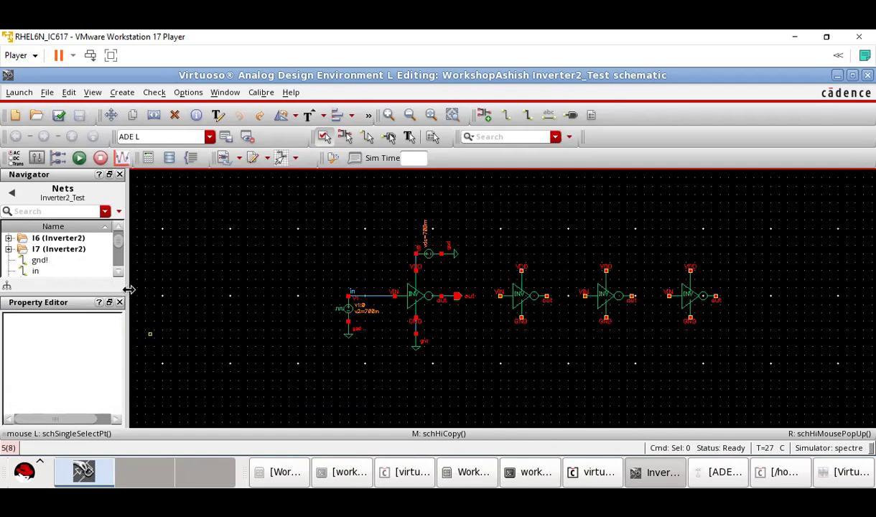
Step: Delete the out pin after the first inverter and wire that inverter's output to the second inverter's VIN
click(175, 117)
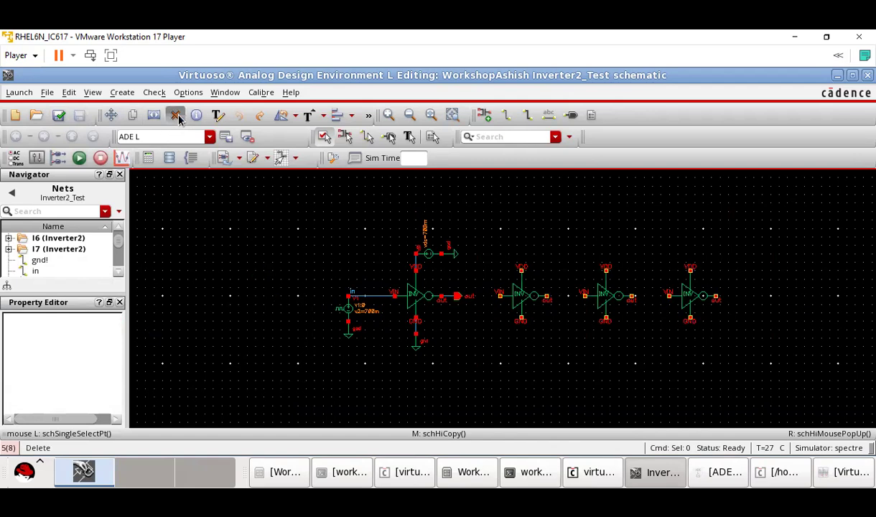
click(460, 300)
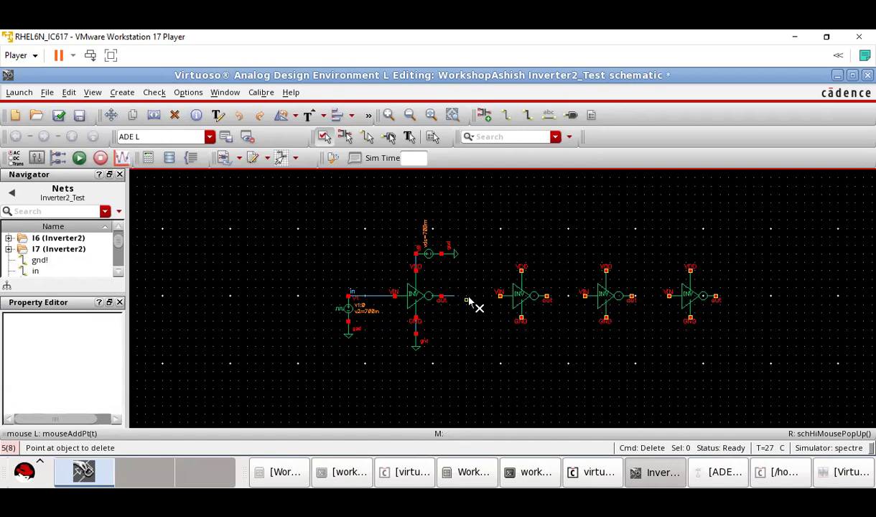
click(484, 114)
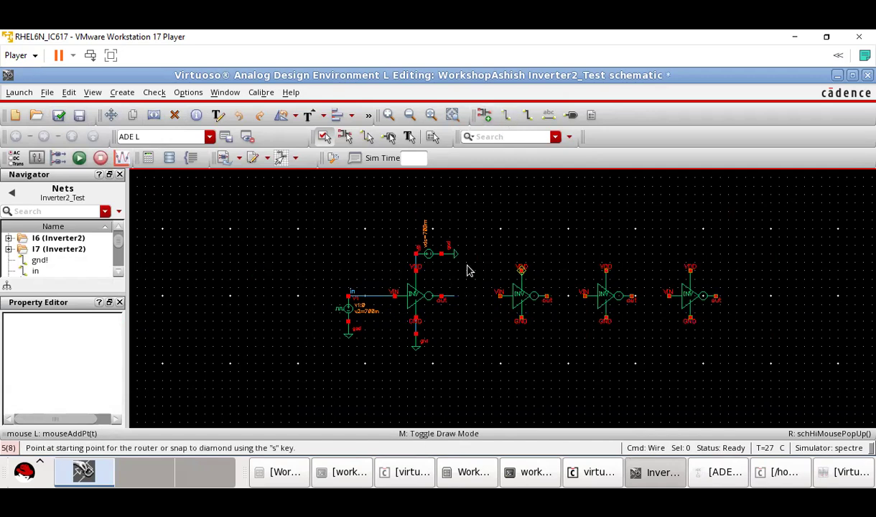
click(442, 296)
click(500, 296)
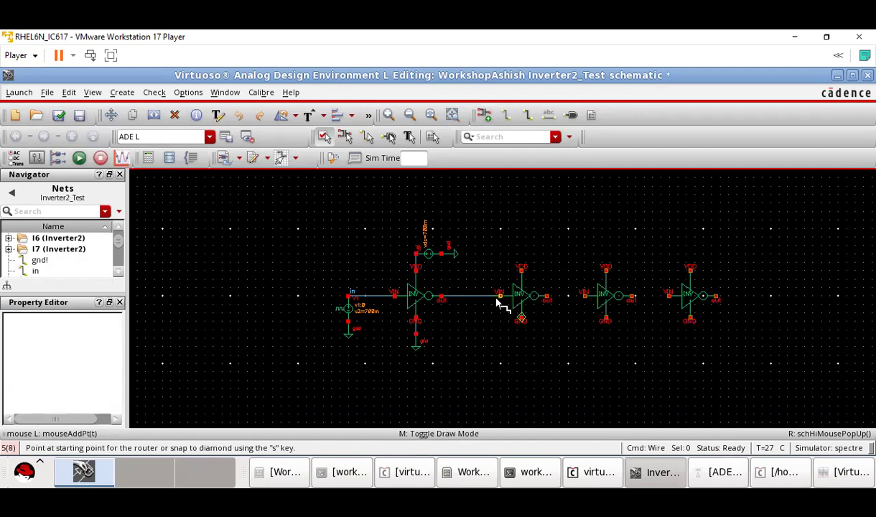
Step: Wire the second inverter's output to the third's input and the third's to the fourth's, and extend a wire stub from the last output
click(552, 297)
click(586, 296)
click(633, 297)
click(669, 296)
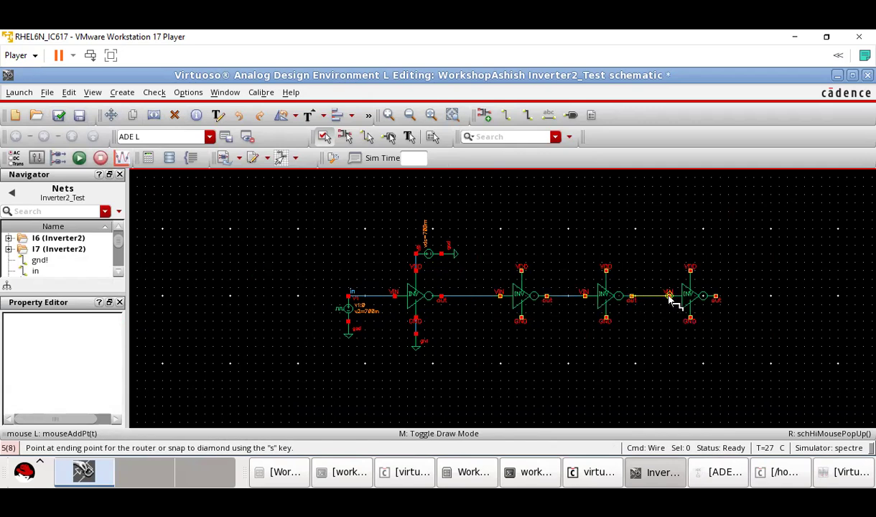
click(716, 296)
double_click(742, 297)
key(Escape)
Step: Create an output pin named out at the end of the fourth inverter's output wire
click(569, 116)
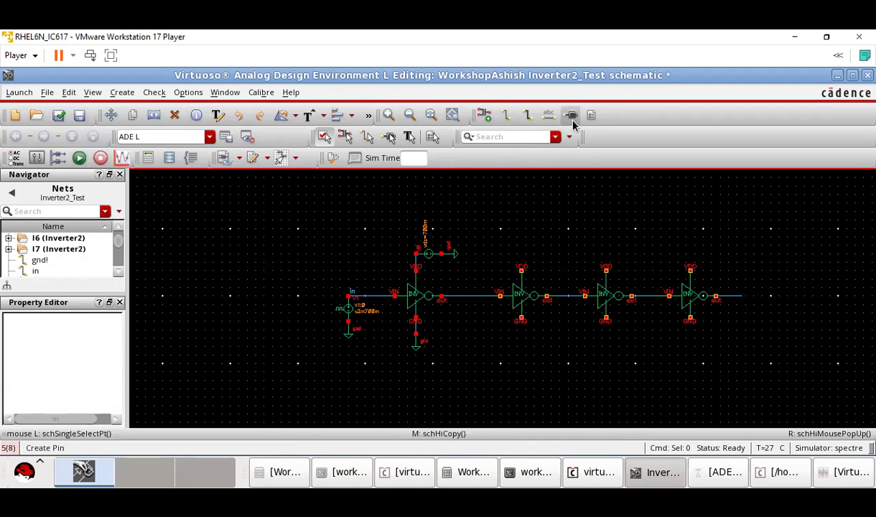
text(out)
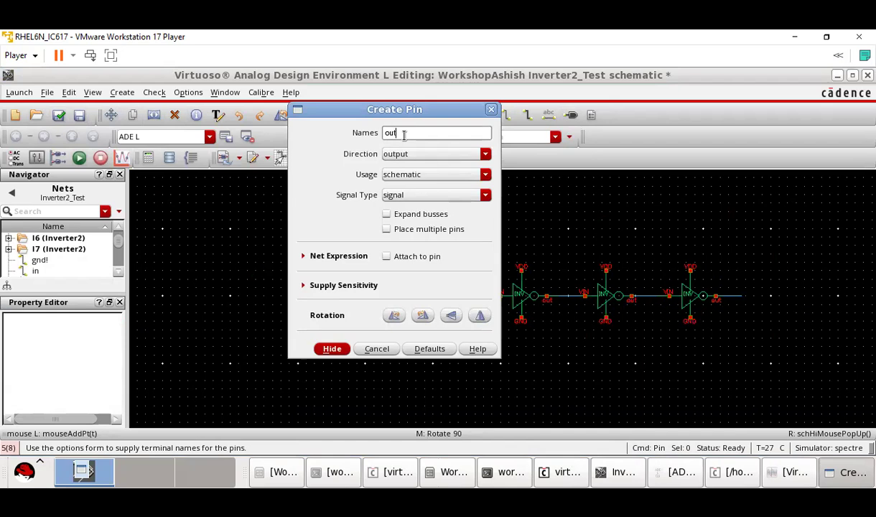
click(335, 350)
click(745, 296)
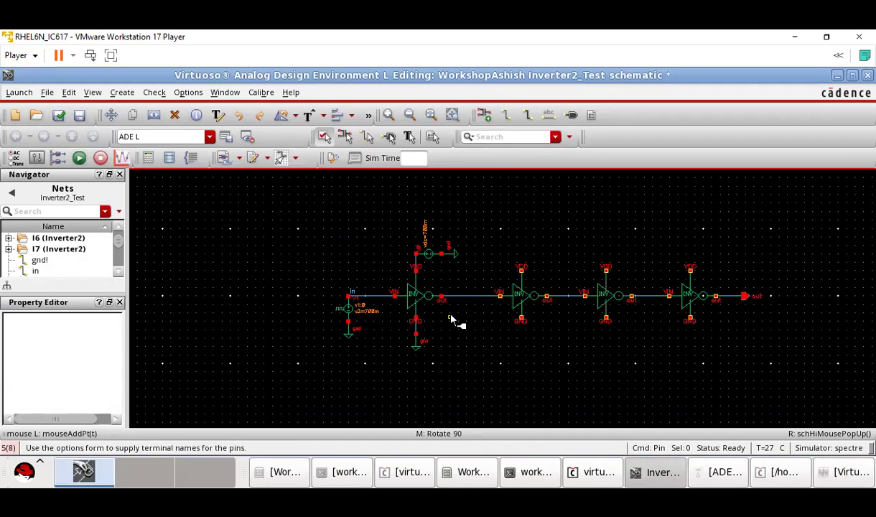
Step: Wire the VDD terminals of all four inverters together, starting from the first inverter's supply connection
click(506, 115)
click(417, 269)
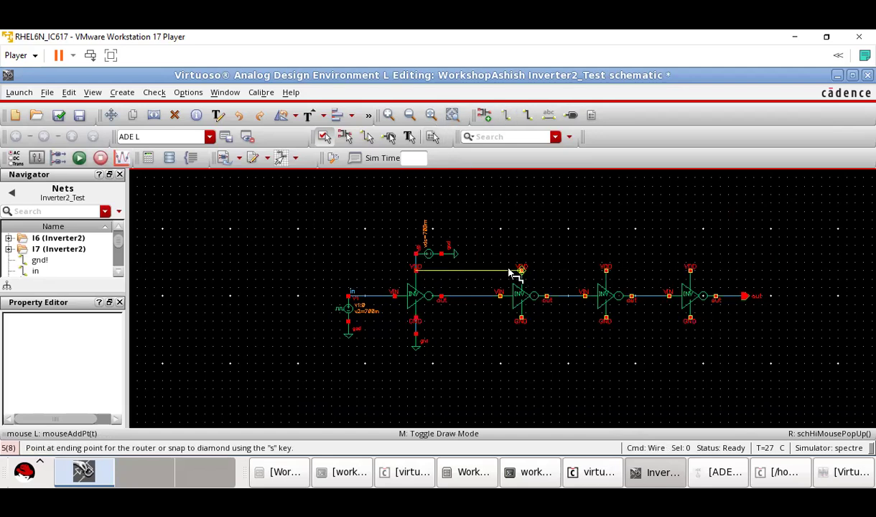
click(523, 271)
click(523, 271)
click(608, 272)
click(607, 271)
click(690, 271)
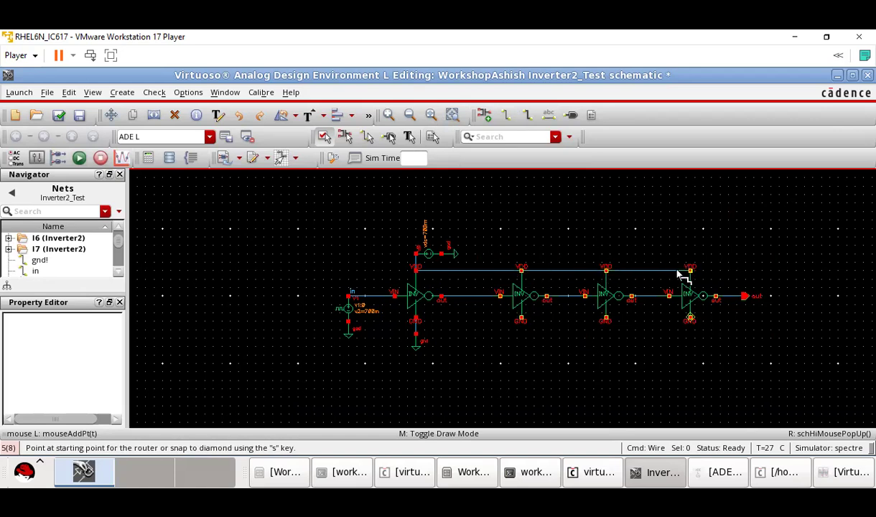
Step: Wire the GND terminals of all four inverters together, and check and save the schematic
click(417, 318)
click(521, 318)
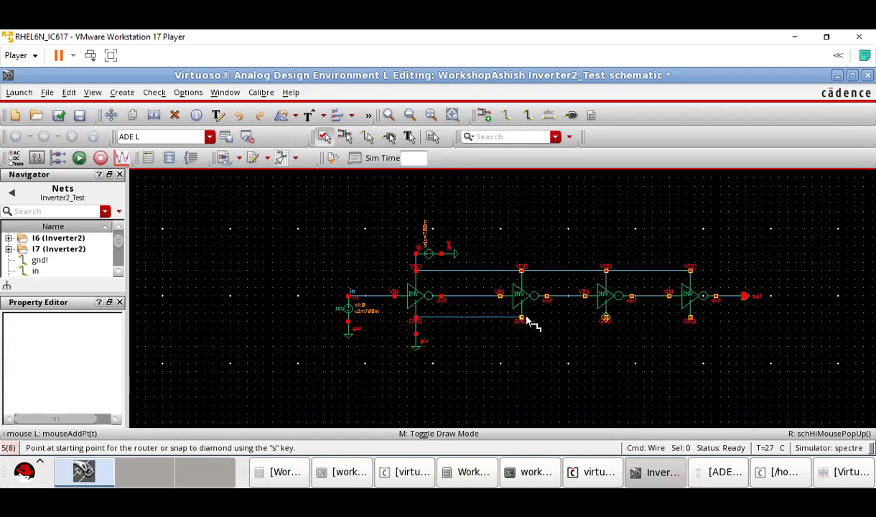
click(522, 319)
click(607, 319)
click(606, 318)
click(690, 318)
click(58, 115)
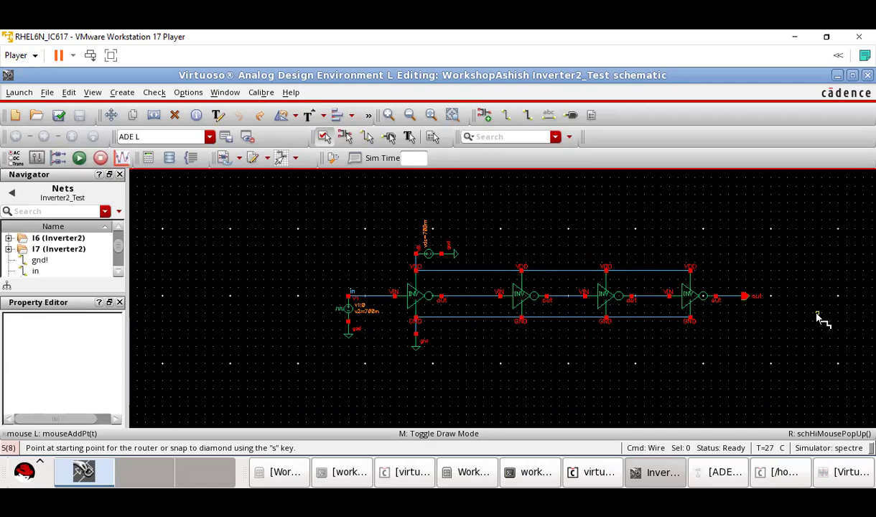
Step: Label the wire between the first and second inverters as out1
click(550, 117)
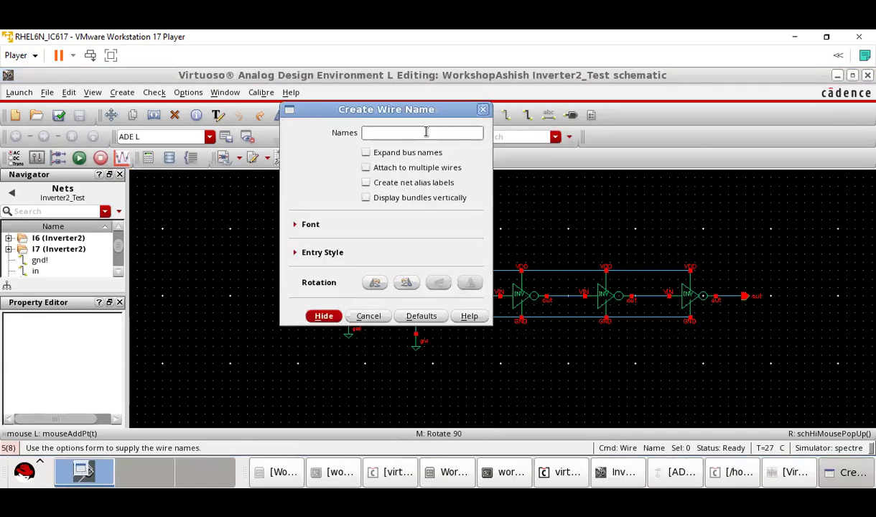
text(out)
click(324, 316)
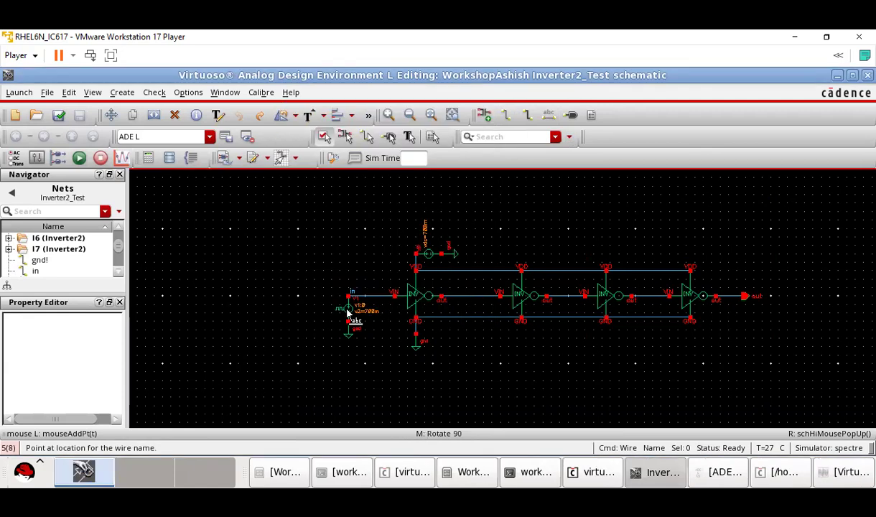
click(467, 296)
Step: Label the wire between the second and third inverters as out2
text(ou)
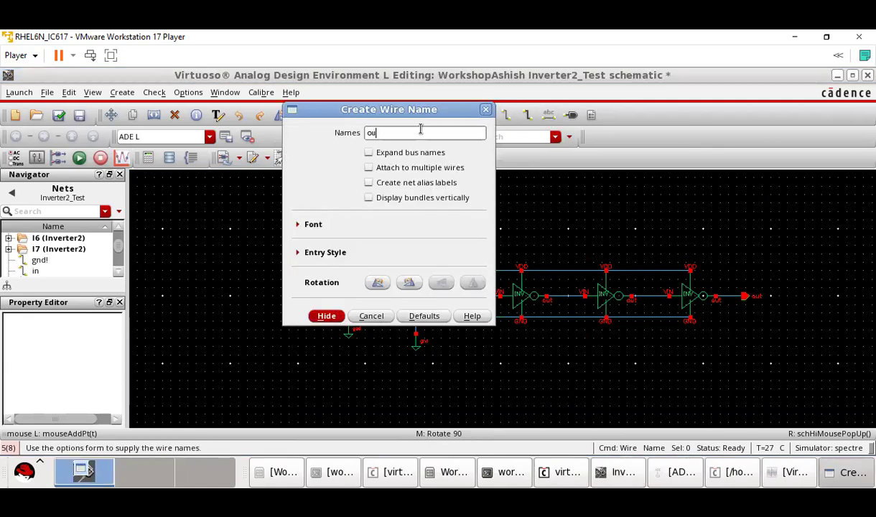
text(t2)
click(325, 315)
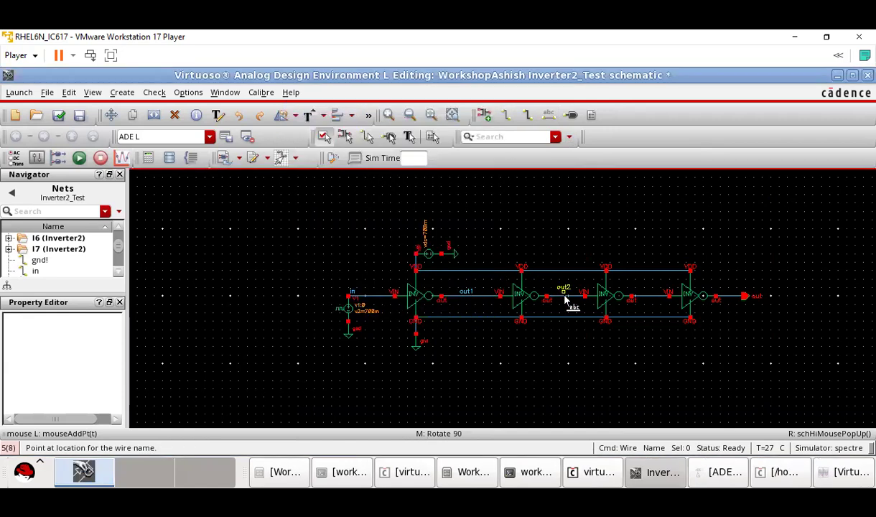
click(558, 299)
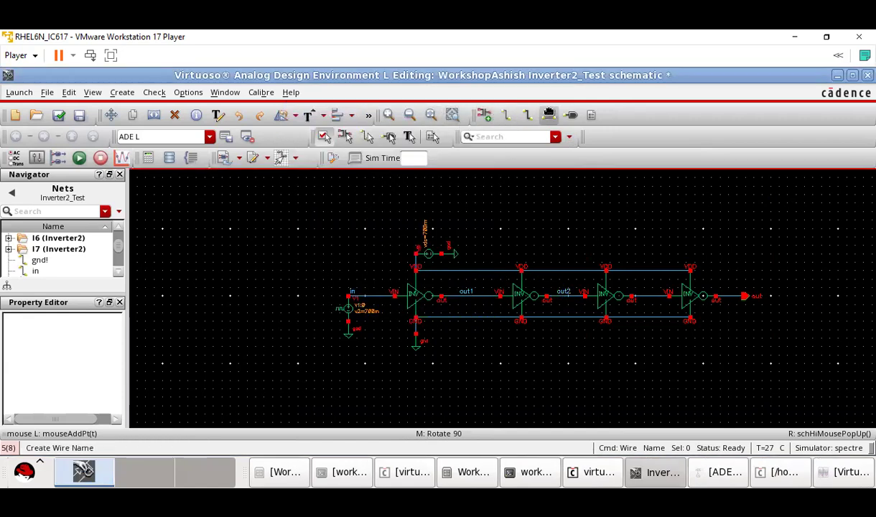
Step: Label the wire between the third and fourth inverters as out3
text(ou)
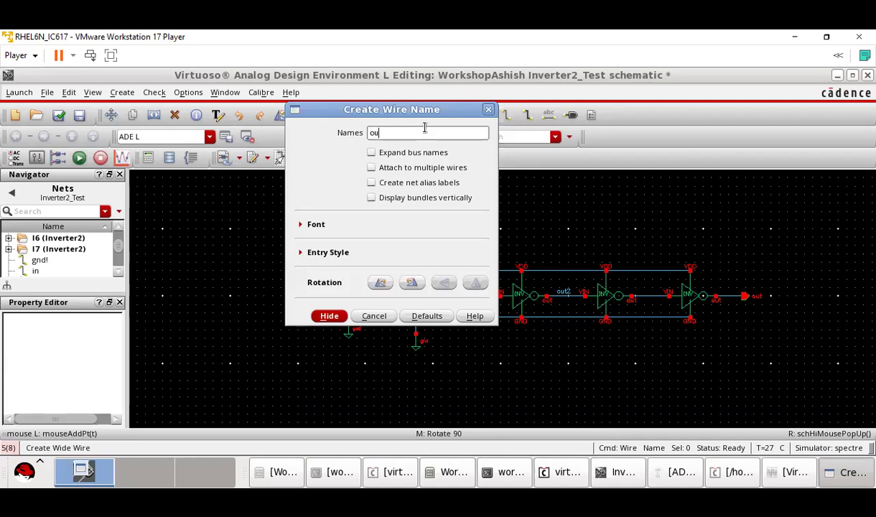
text(t3)
click(324, 315)
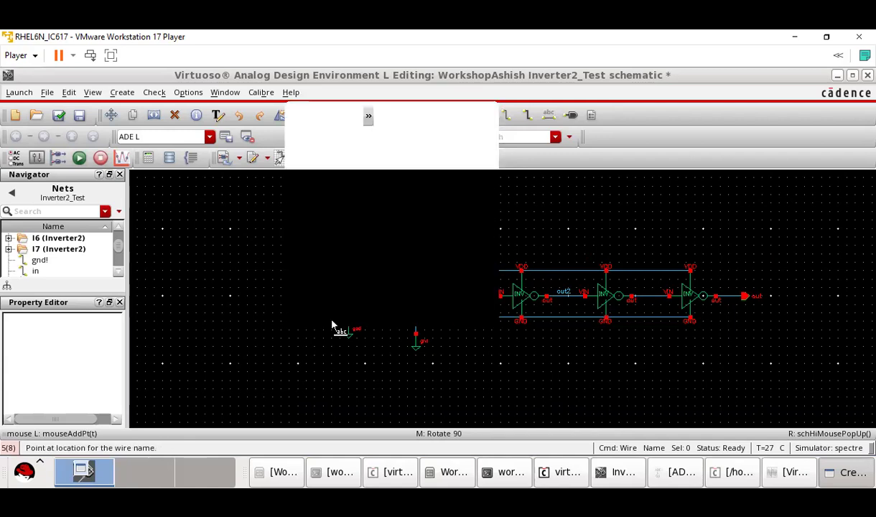
click(663, 298)
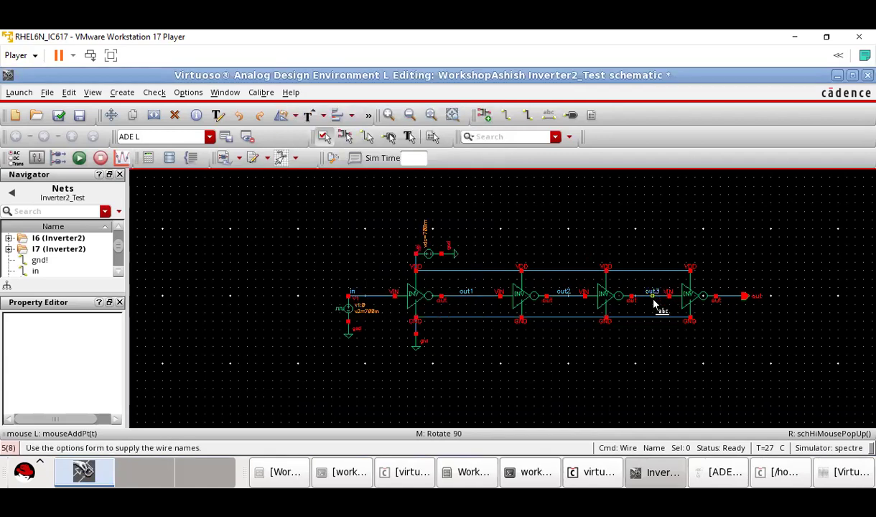
key(Escape)
Step: Rename the output pin after the fourth inverter to out4
click(746, 298)
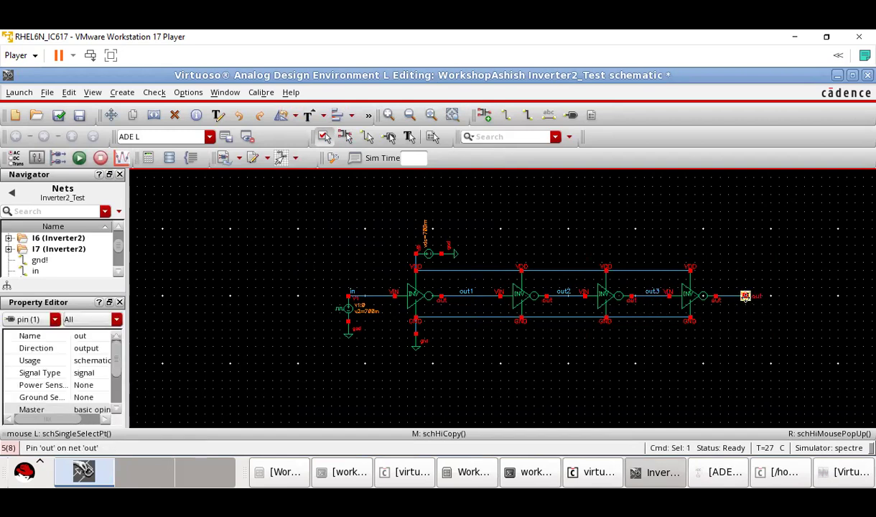
key(q)
text(4)
click(341, 446)
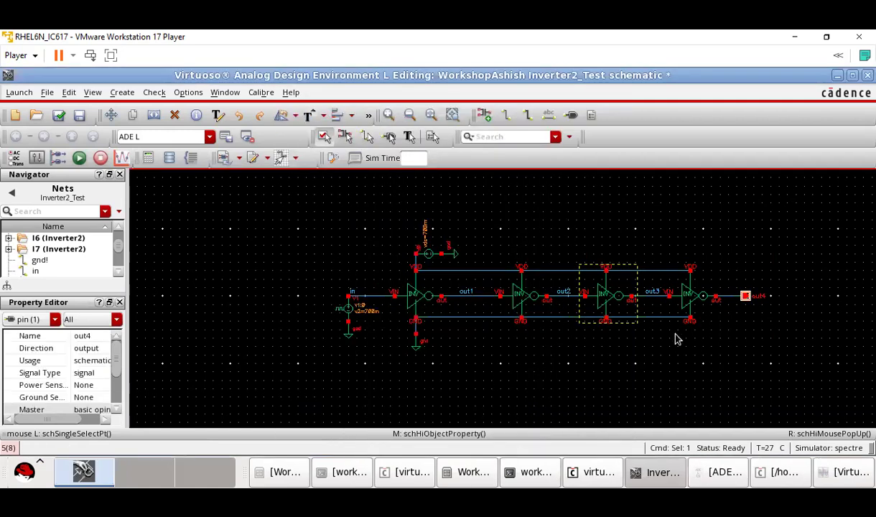
click(752, 324)
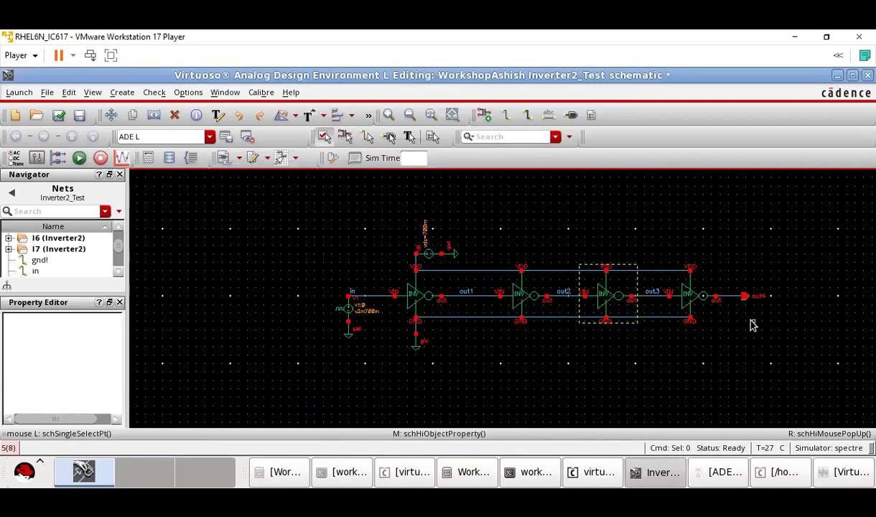
Step: Switch to the ADE L window and delete all plotted outputs except in, including out and the I1 terminal signals
click(723, 472)
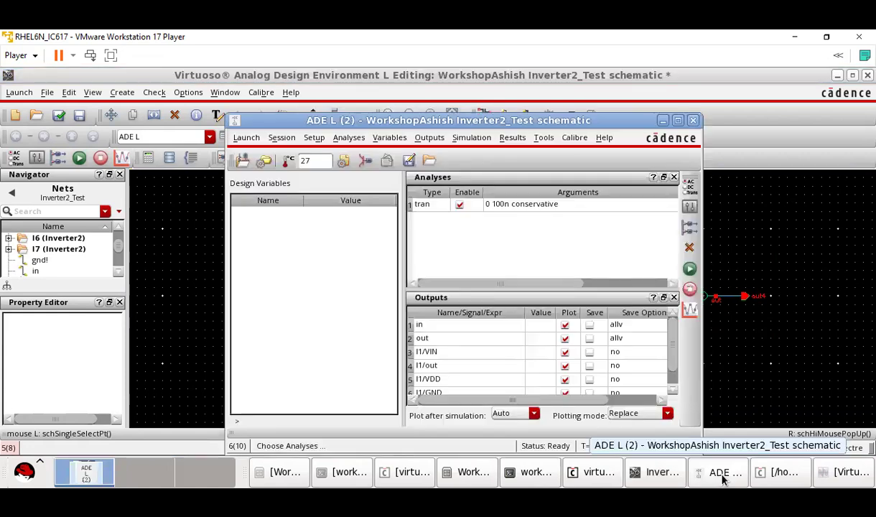
click(462, 353)
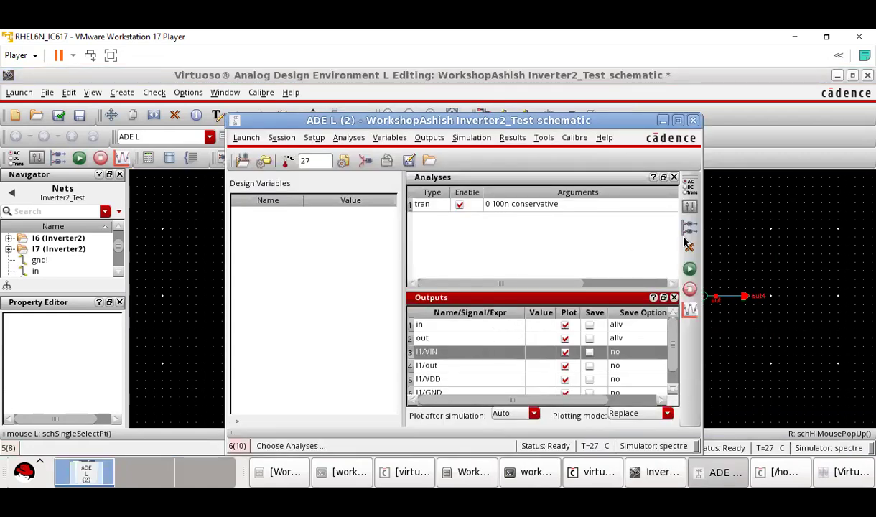
click(690, 248)
click(690, 248)
click(690, 247)
click(690, 247)
click(460, 338)
click(689, 247)
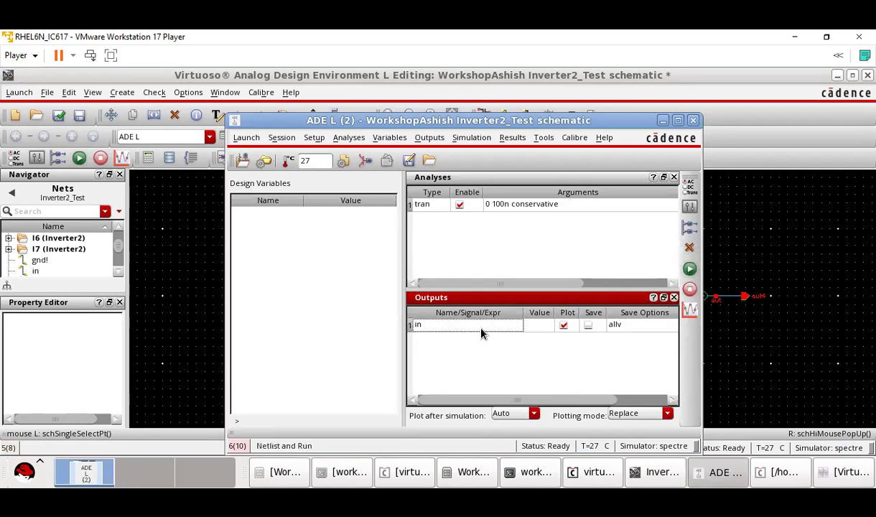
Step: Add the nets out1, out2 and out3 to the plotted outputs by selecting them on the schematic
click(437, 140)
mouse_move(441, 248)
click(572, 257)
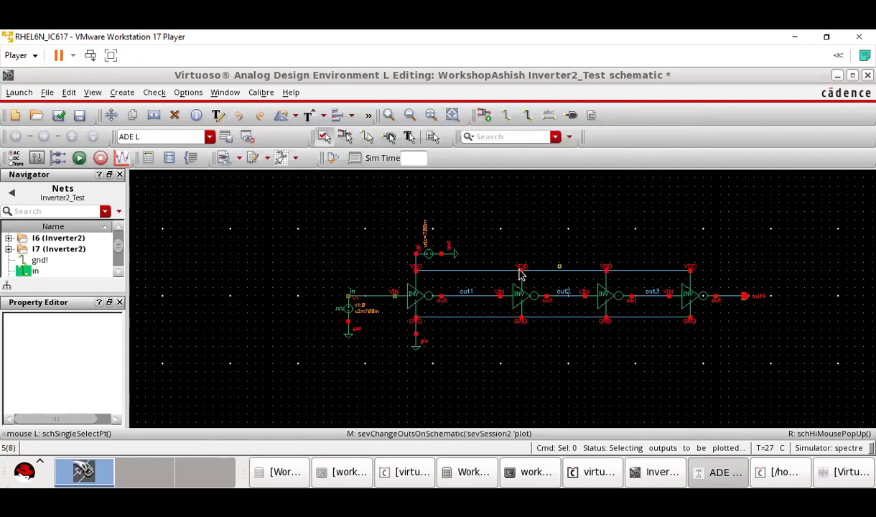
click(468, 294)
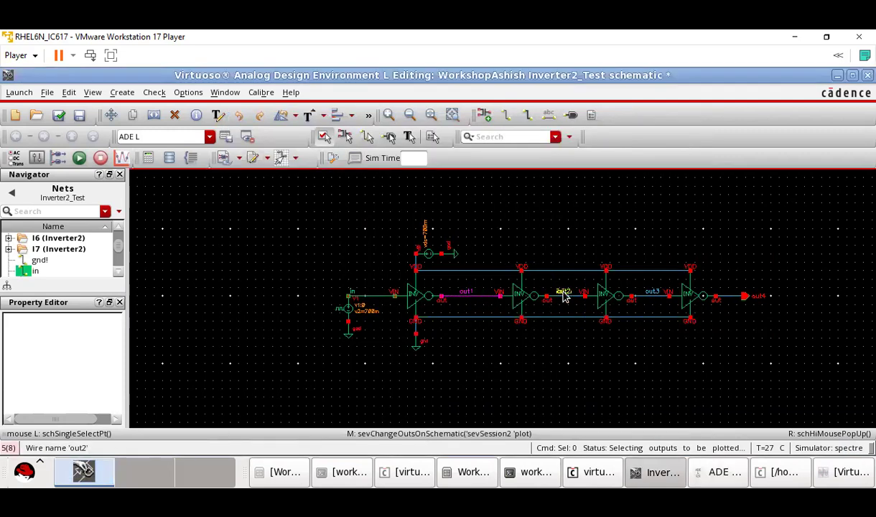
click(654, 293)
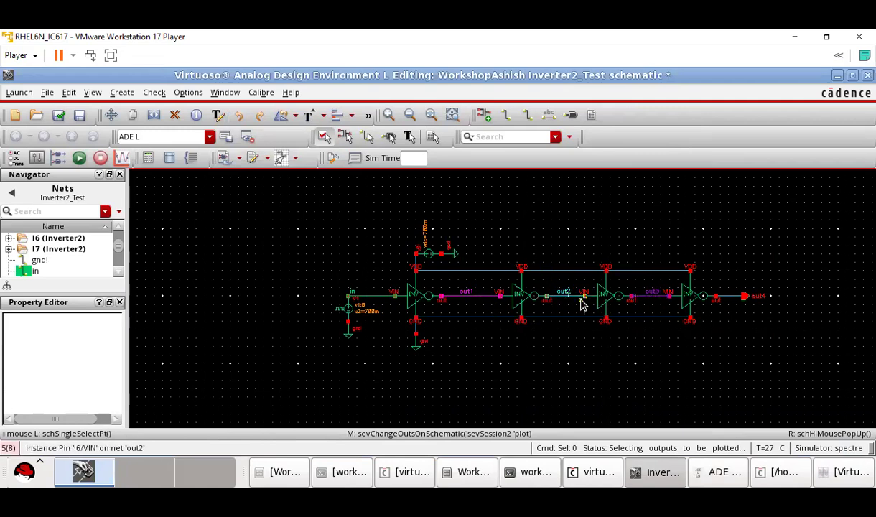
Step: Try to add out4 to the plotted outputs by picking its pin name on the schematic
click(760, 296)
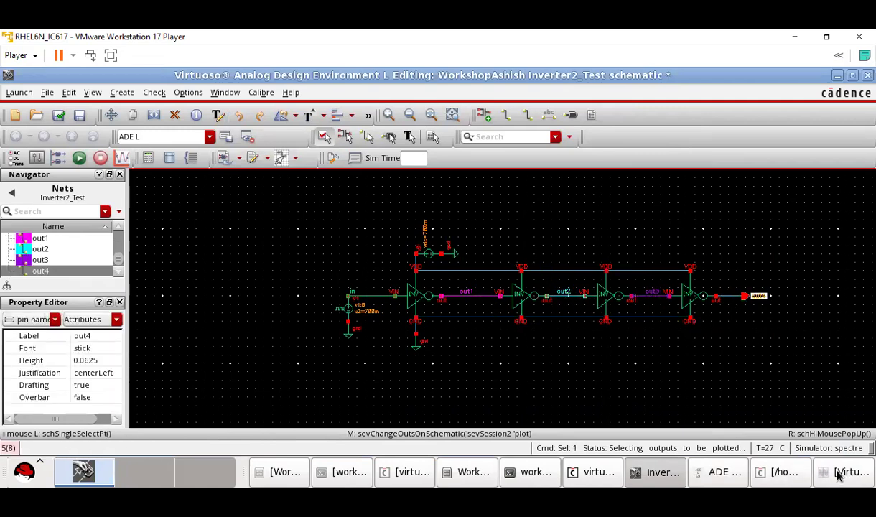
click(721, 472)
click(722, 473)
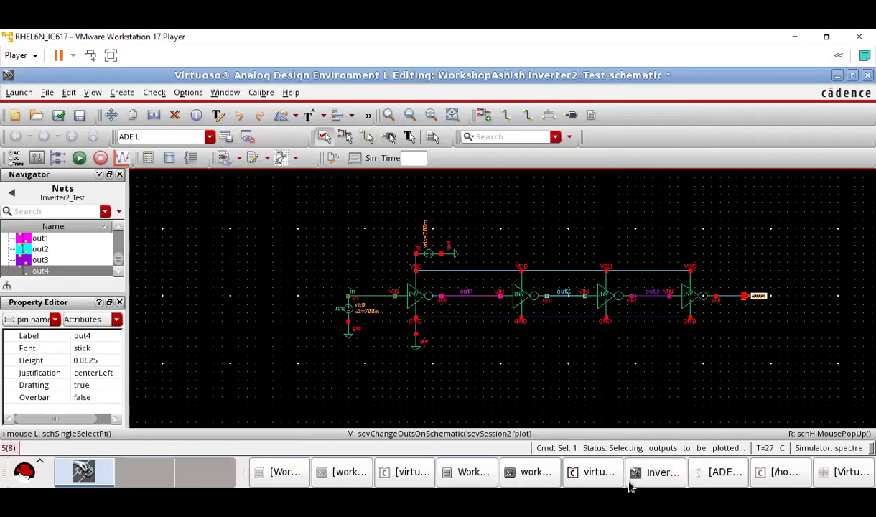
click(711, 473)
click(430, 137)
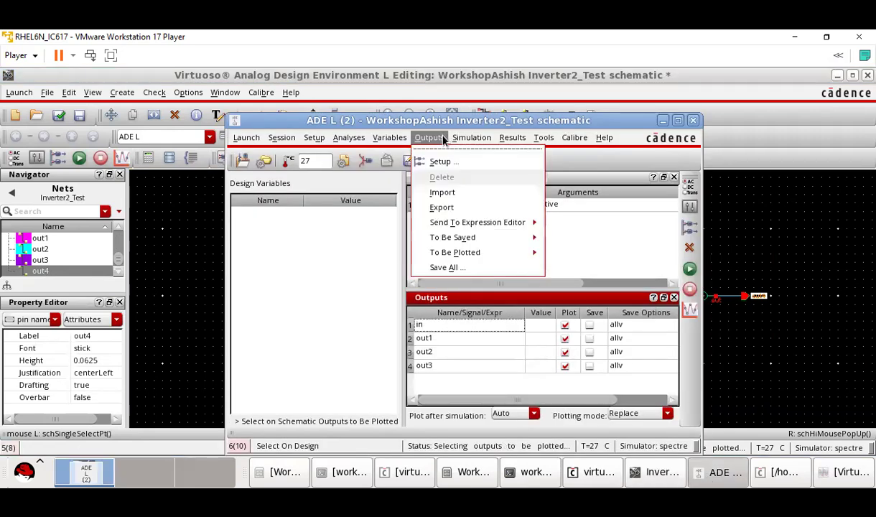
mouse_move(471, 253)
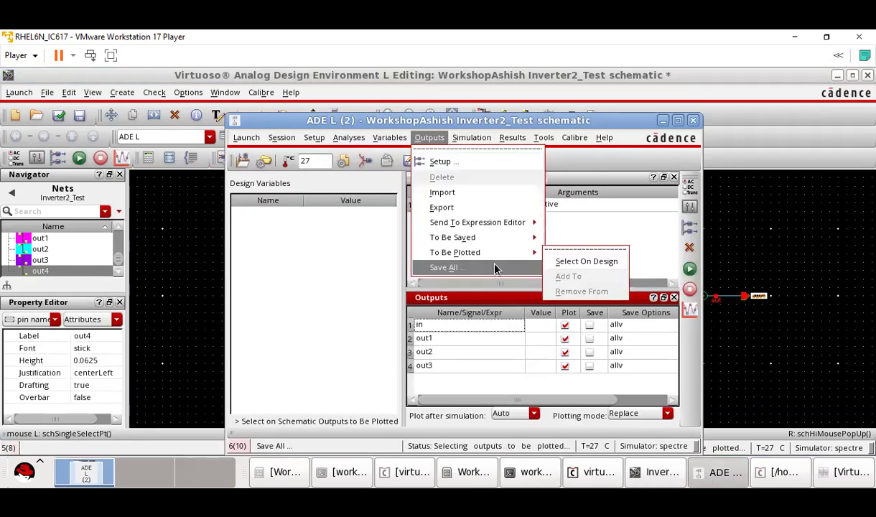
click(575, 261)
click(760, 299)
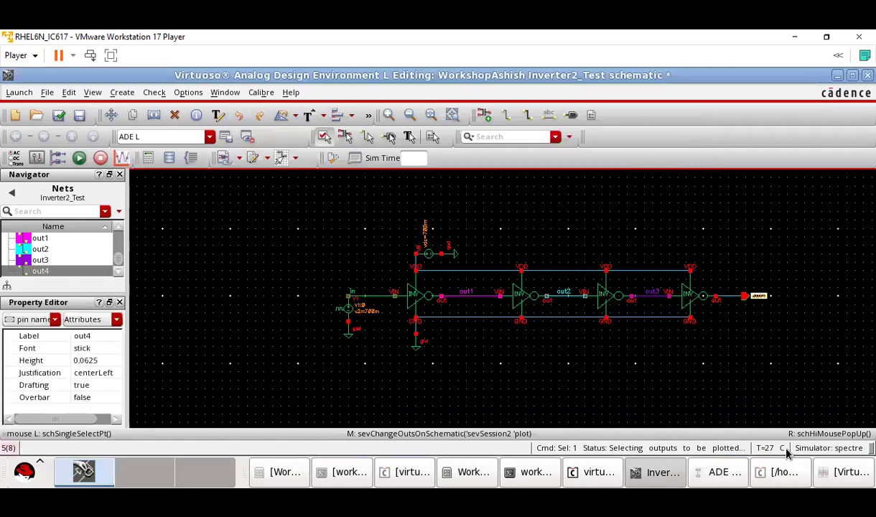
click(748, 338)
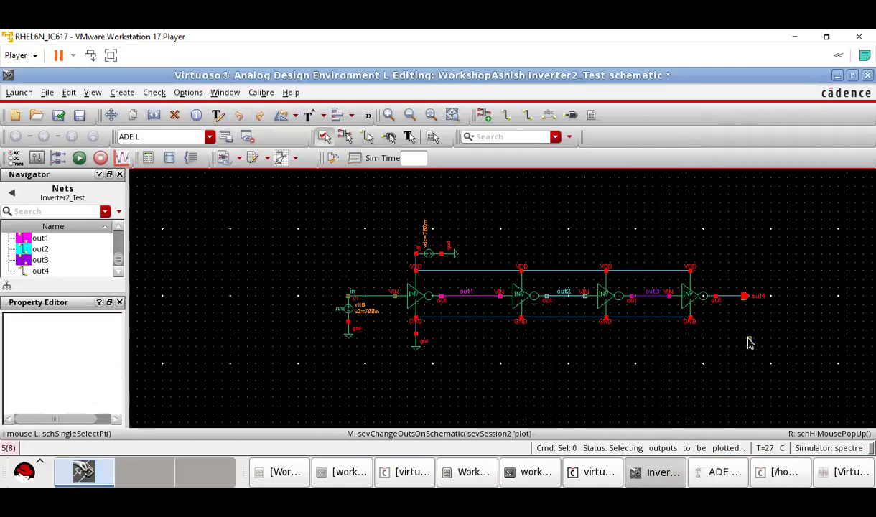
key(Escape)
click(745, 296)
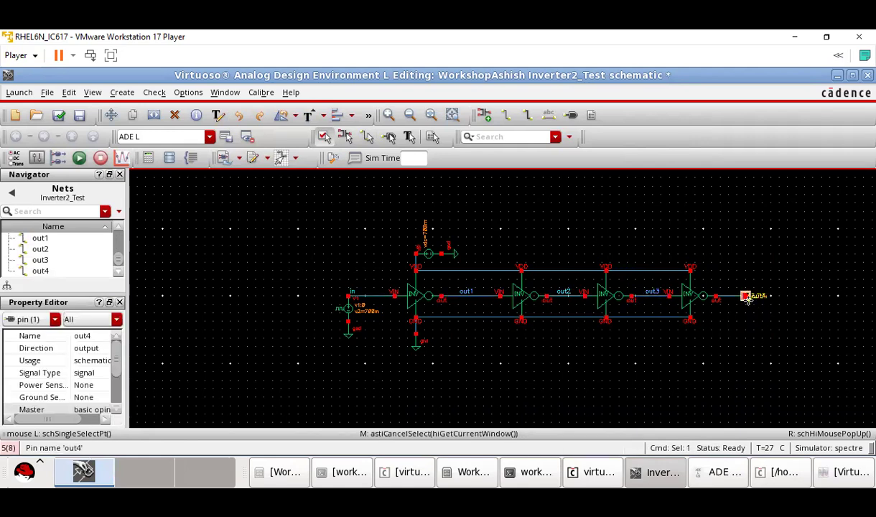
click(827, 473)
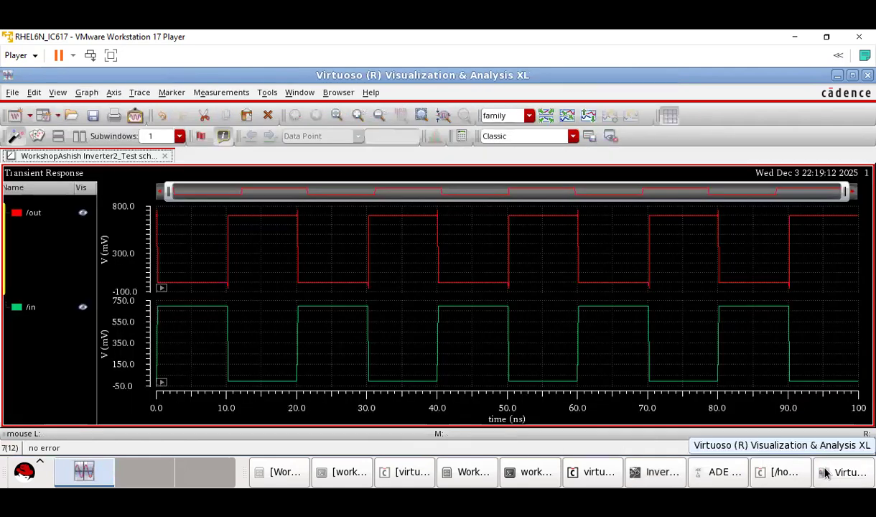
click(727, 473)
click(724, 473)
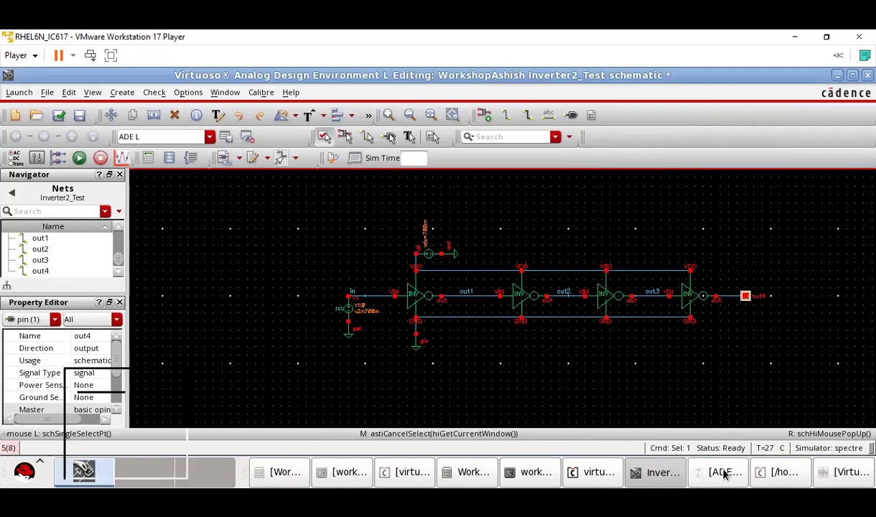
Step: Add the net out4 to the plotted outputs by picking the fourth inverter's output on the schematic, and return to ADE L
click(724, 473)
click(434, 144)
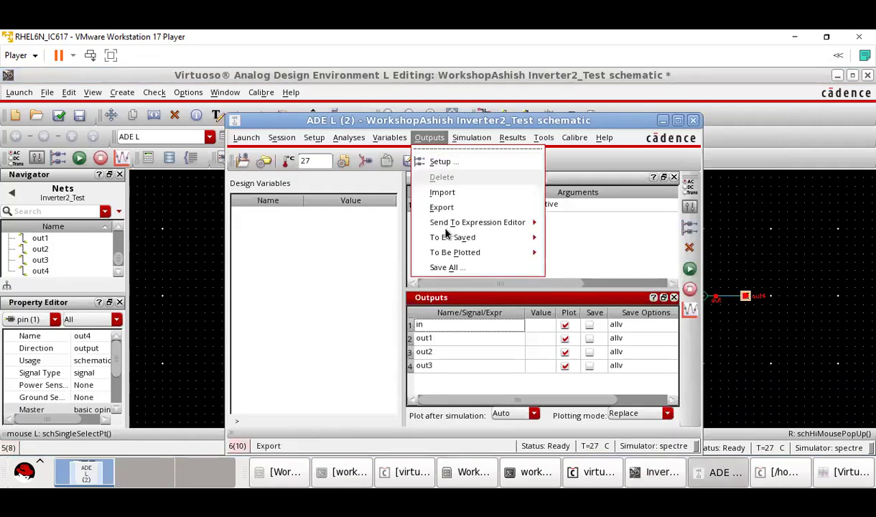
mouse_move(457, 246)
click(546, 250)
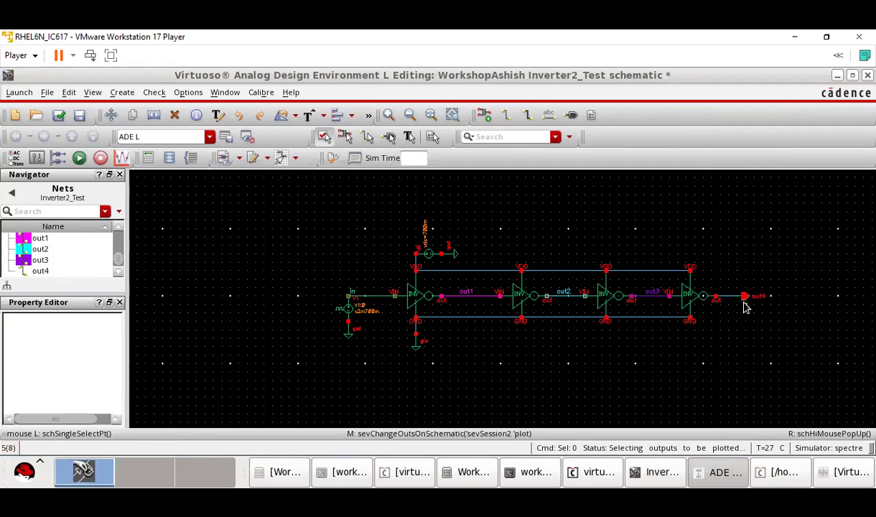
click(717, 298)
click(722, 470)
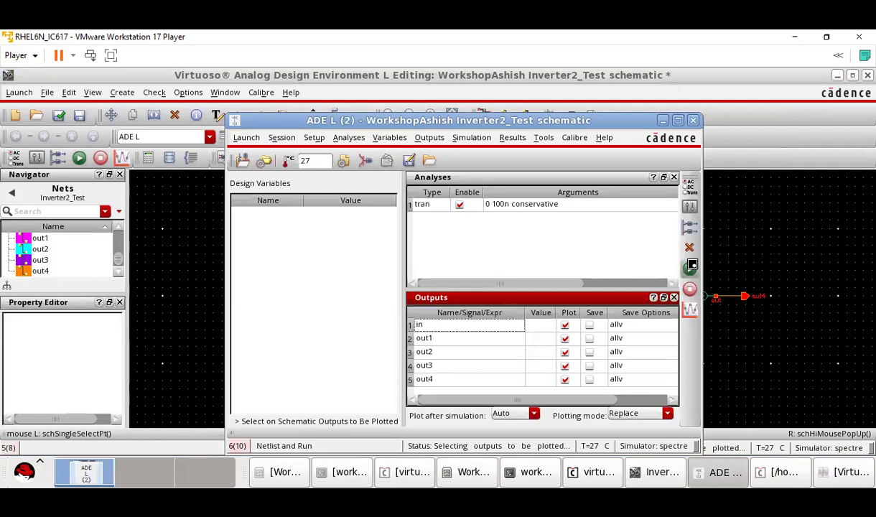
Step: Netlist and run the transient simulation, and split the plotted in and out1 to out4 traces into separate strips
click(691, 268)
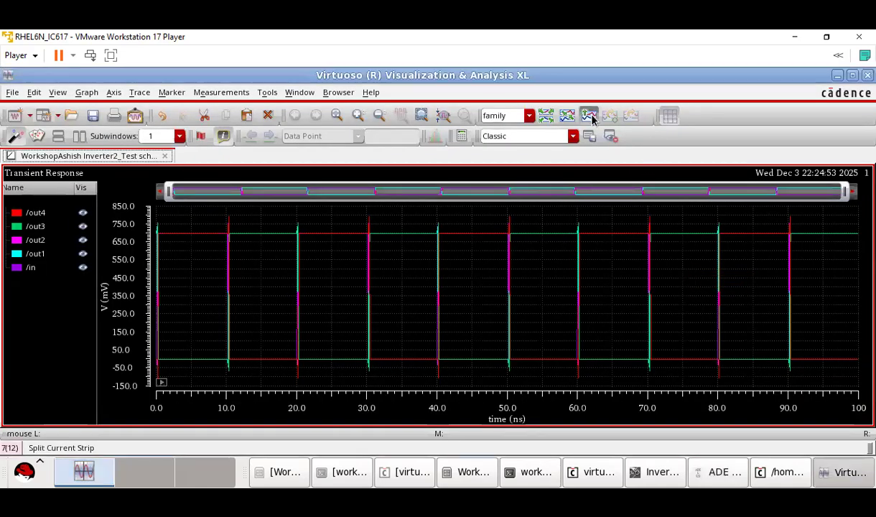
click(588, 115)
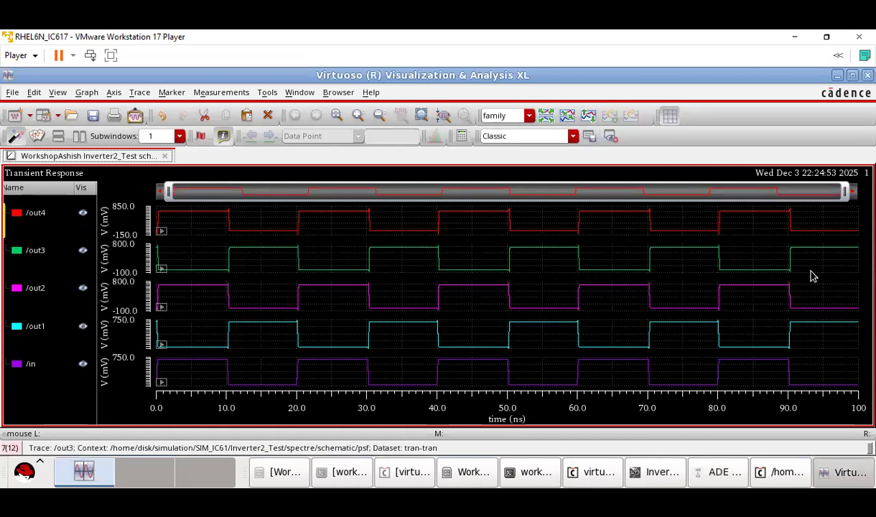
key(u)
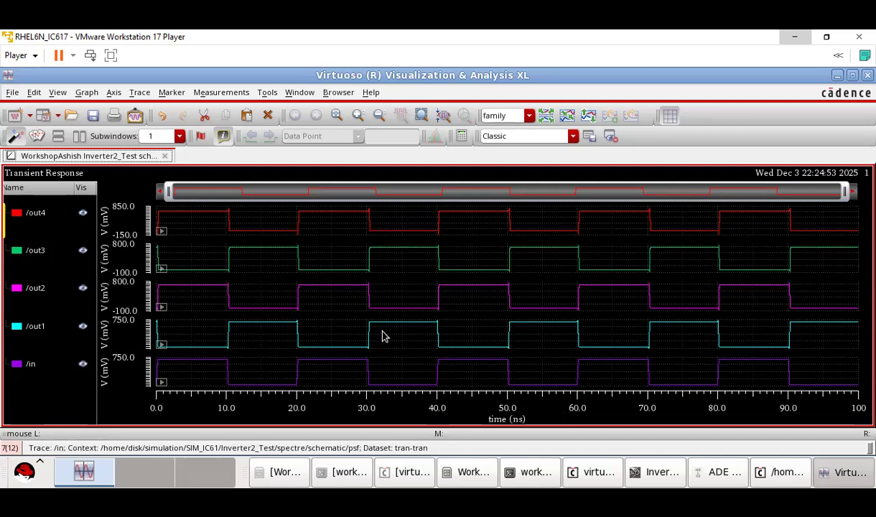
Step: Narrow the waveform time range to about 20 to 21.2 ns and examine the edge timing on in and out1 to out4
drag(167, 193, 305, 209)
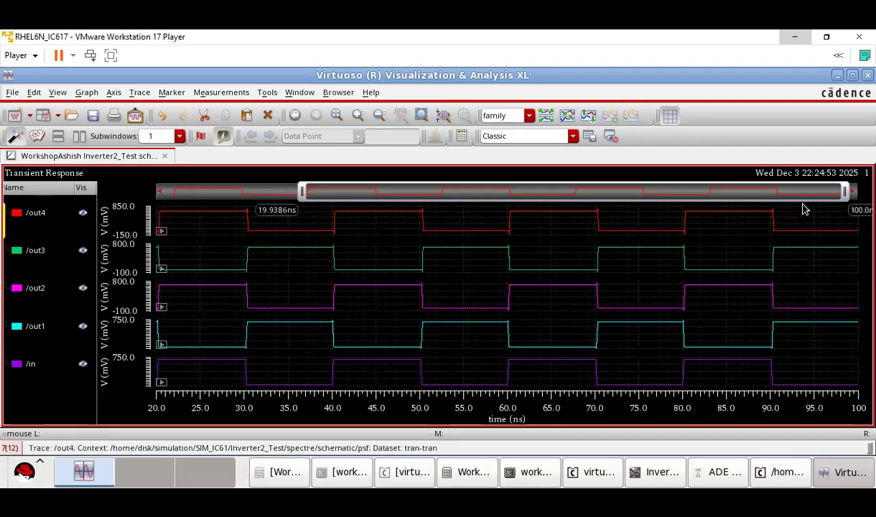
drag(845, 191, 609, 191)
drag(544, 211, 314, 213)
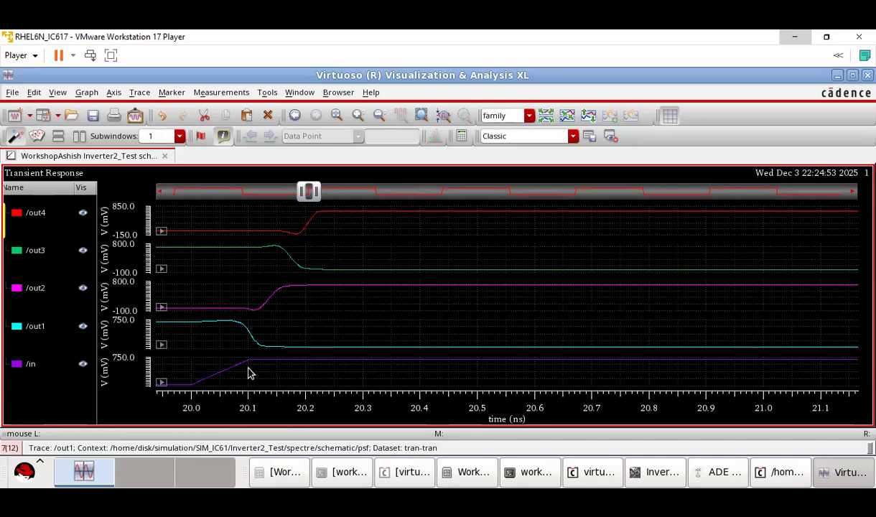
mouse_move(248, 363)
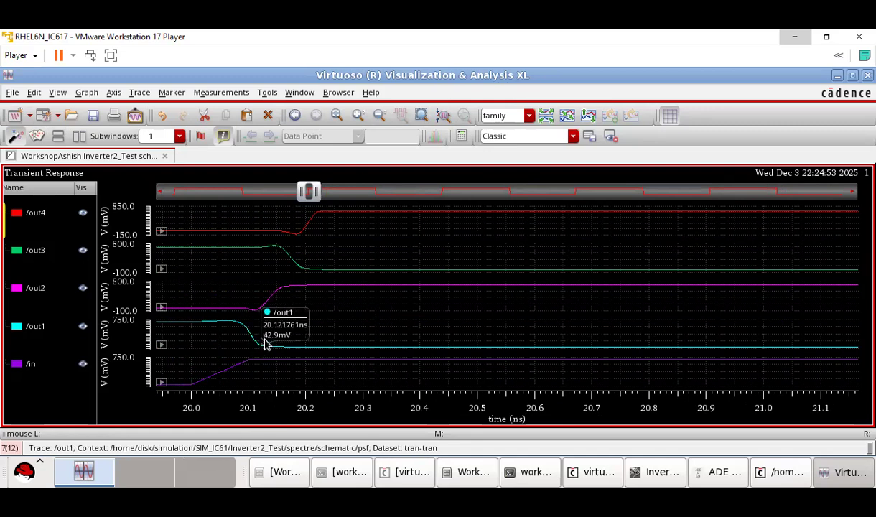
mouse_move(286, 292)
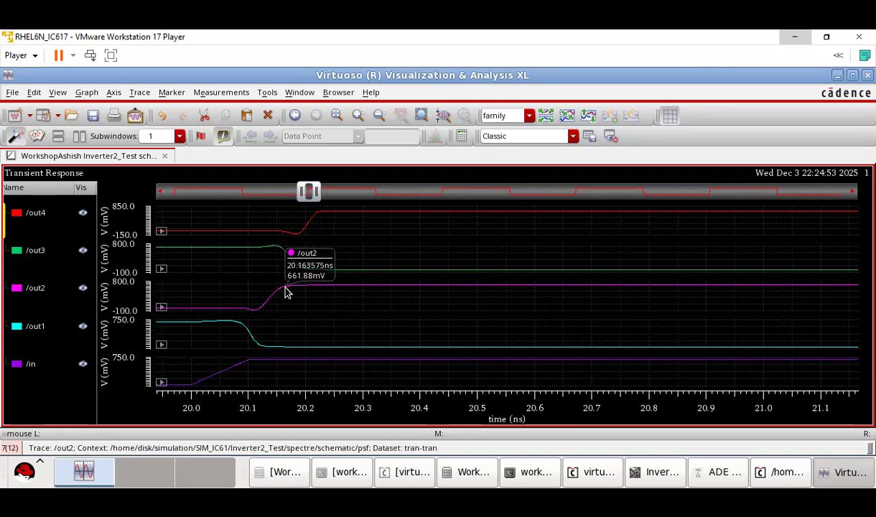
mouse_move(304, 275)
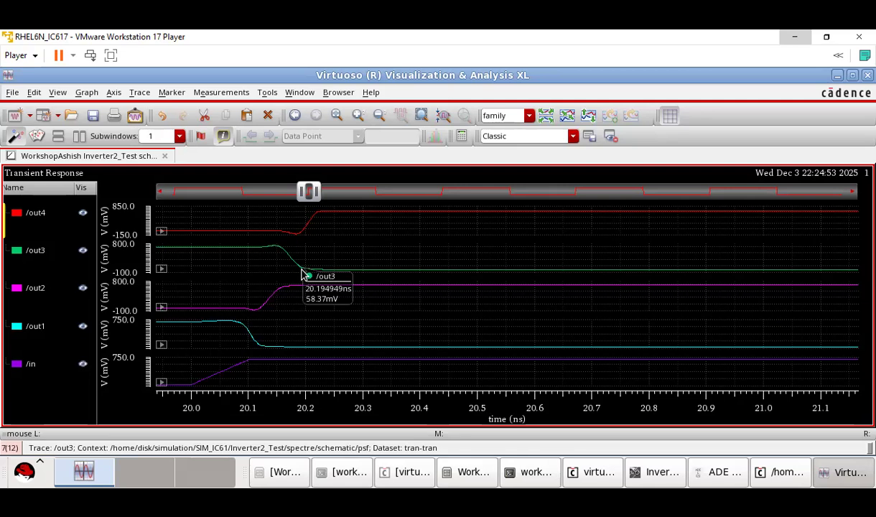
mouse_move(319, 216)
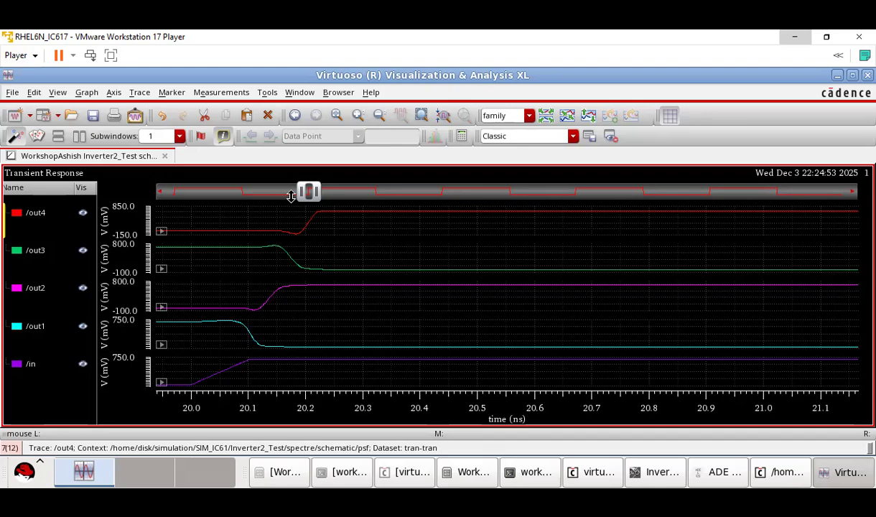
Step: Restore the waveform time range to the full 0 to 100 ns and close the waveform window
drag(316, 191, 826, 176)
drag(301, 191, 168, 191)
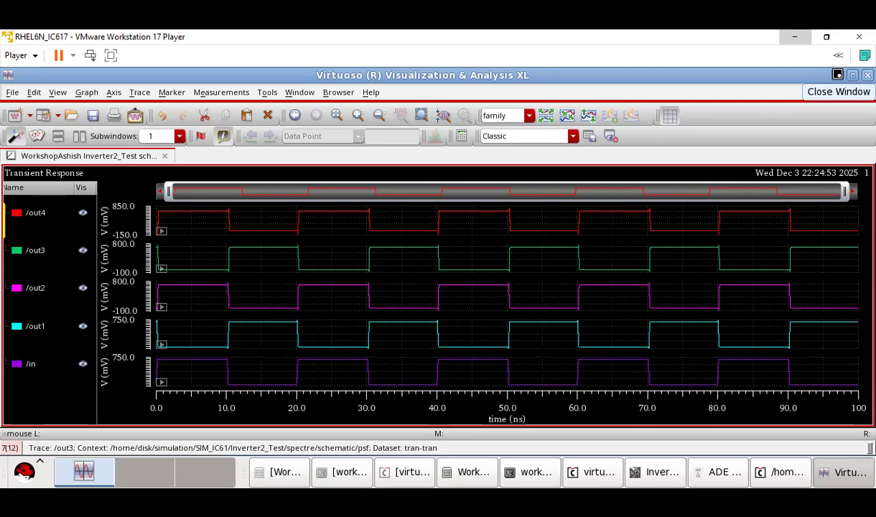
click(868, 74)
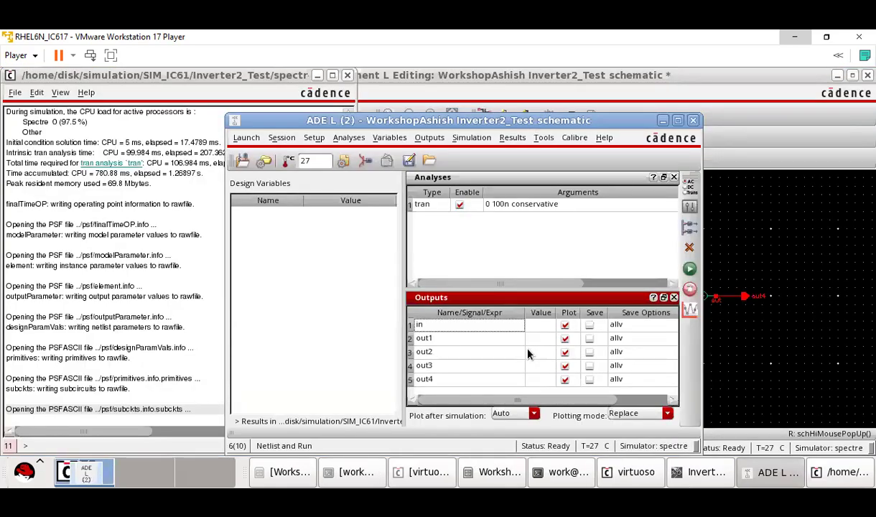
Step: Turn off plotting for out4, out3 and out2 in the outputs list, check the schematic, and return to ADE L
click(566, 380)
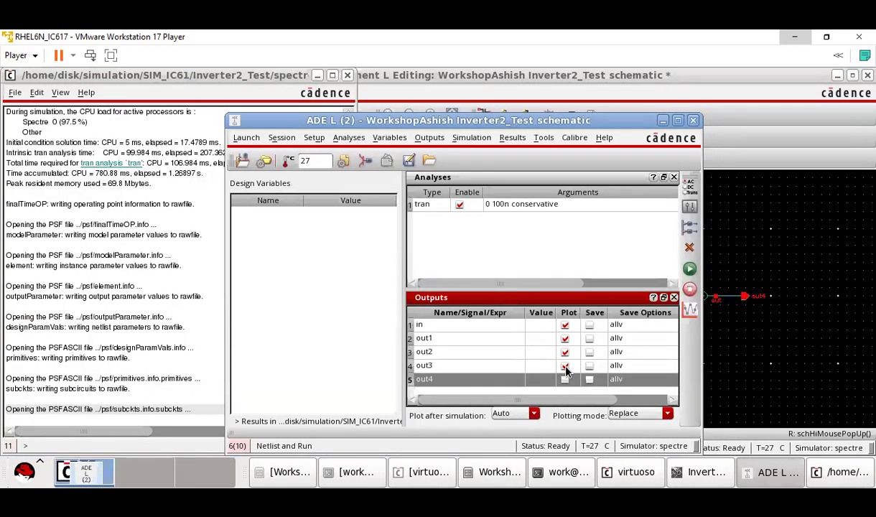
click(565, 366)
click(566, 353)
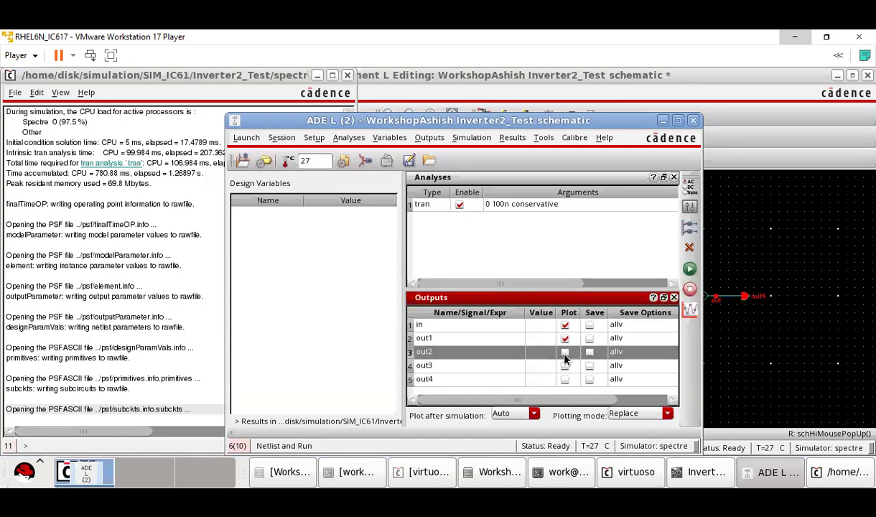
click(663, 121)
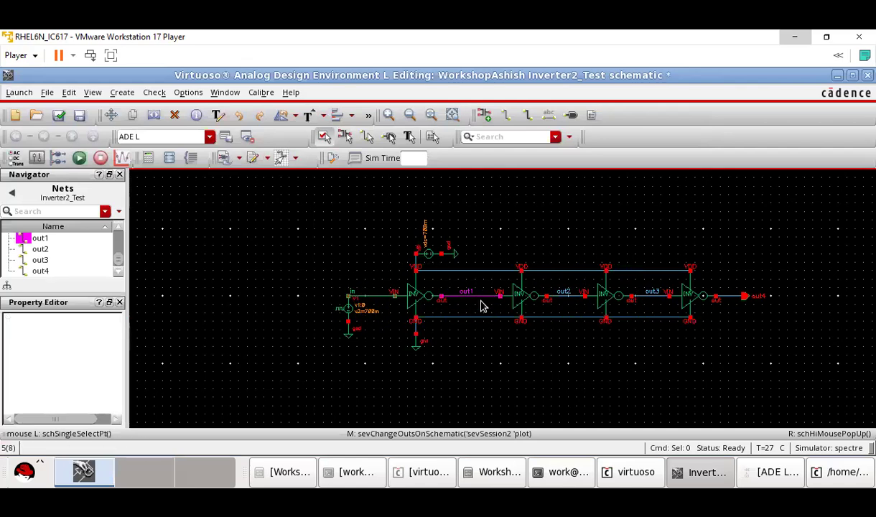
click(844, 475)
click(845, 475)
click(775, 472)
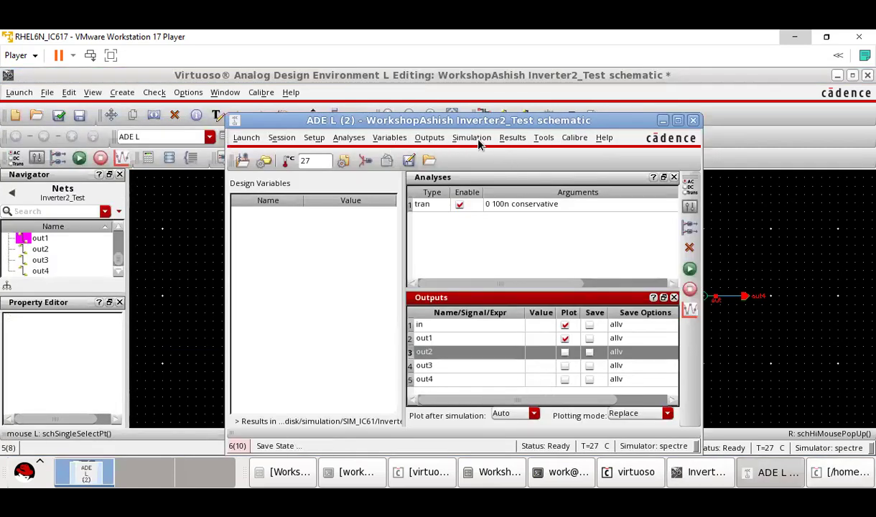
Step: Open the waveform calculator and clear the average power expression from its buffer
click(546, 139)
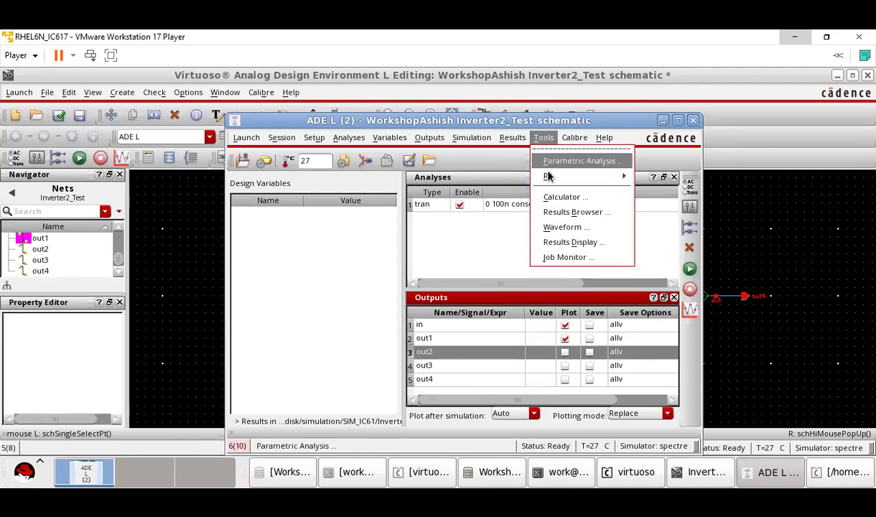
click(562, 199)
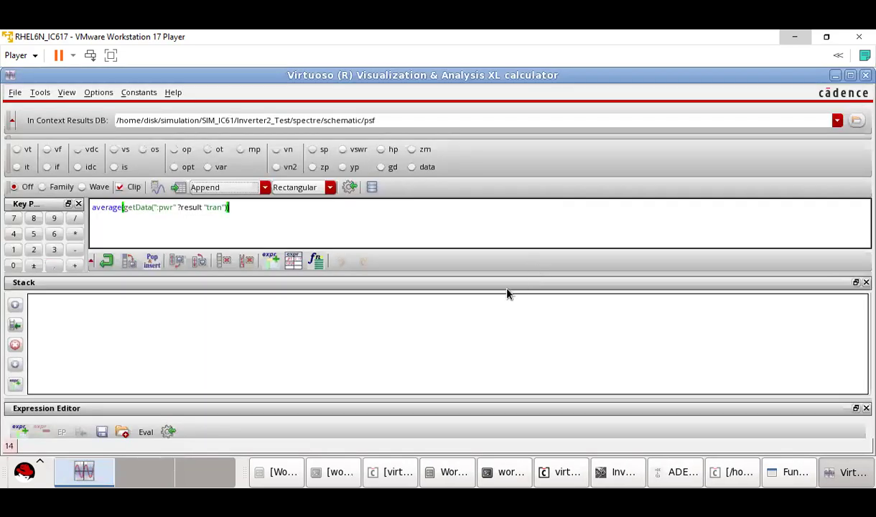
drag(236, 208, 86, 198)
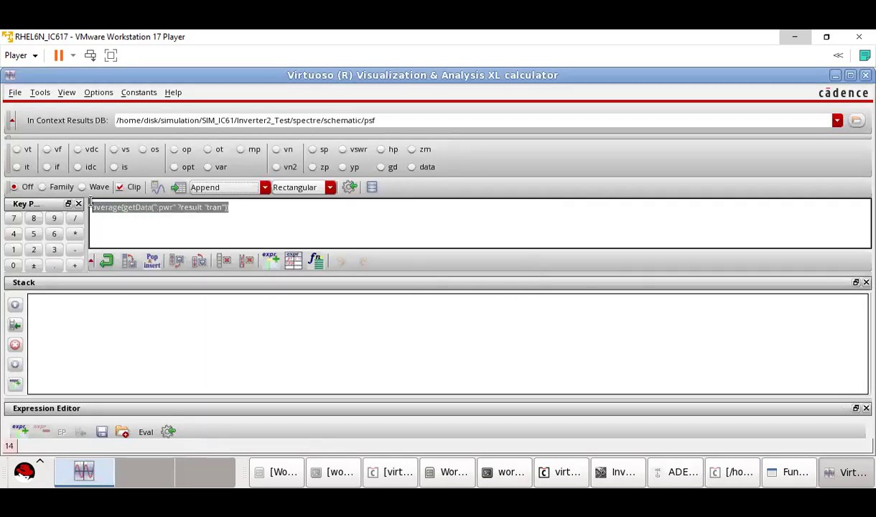
key(BackSpace)
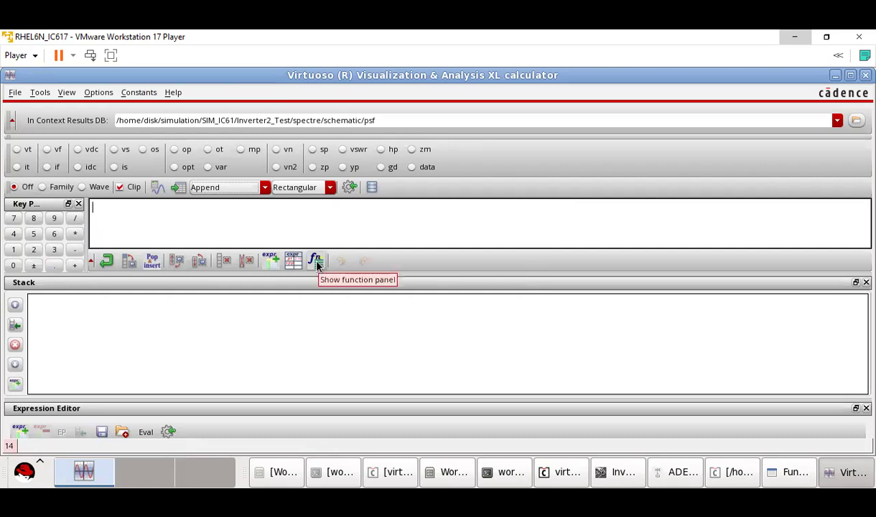
Step: Choose the delay special function, set both threshold values to 0.35, and choose either for Edge Type 1
click(316, 262)
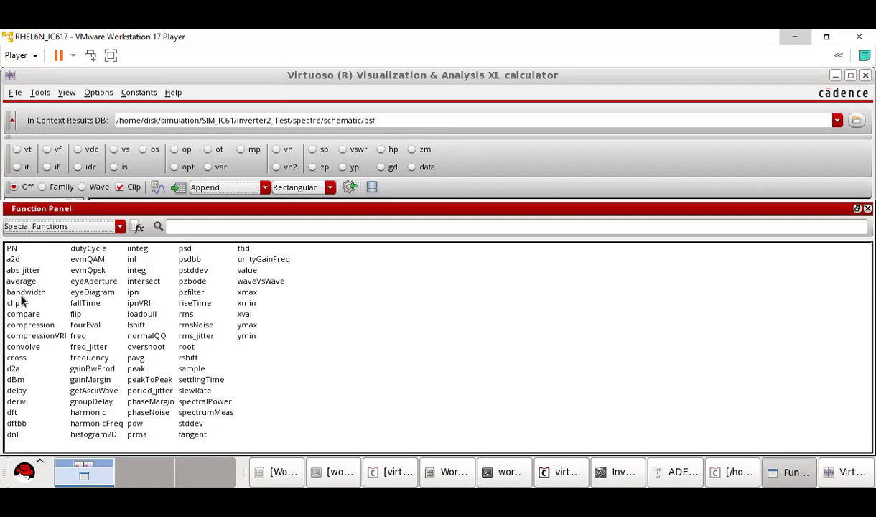
click(23, 393)
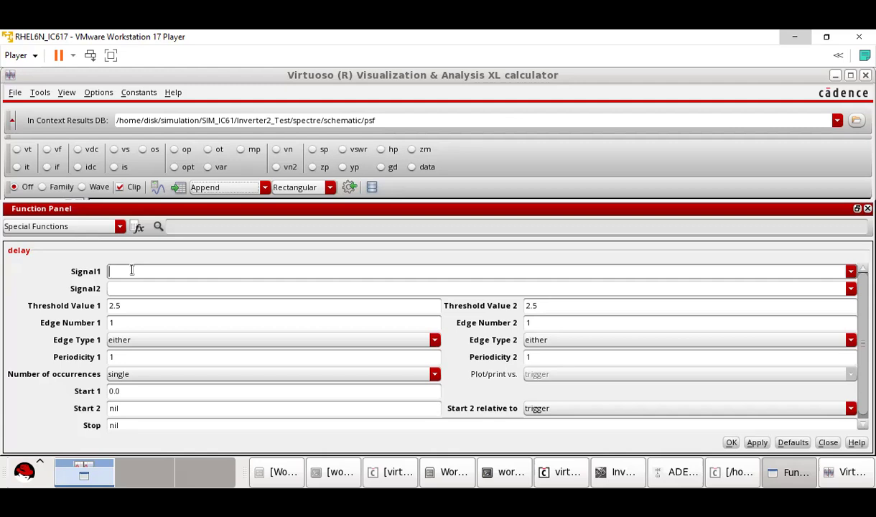
click(116, 308)
double_click(116, 307)
text(0)
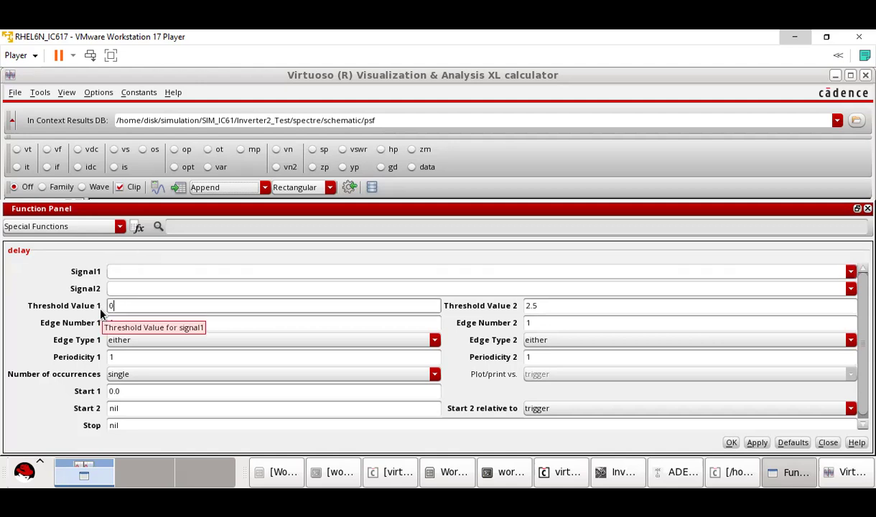
text(.35)
click(546, 307)
double_click(546, 308)
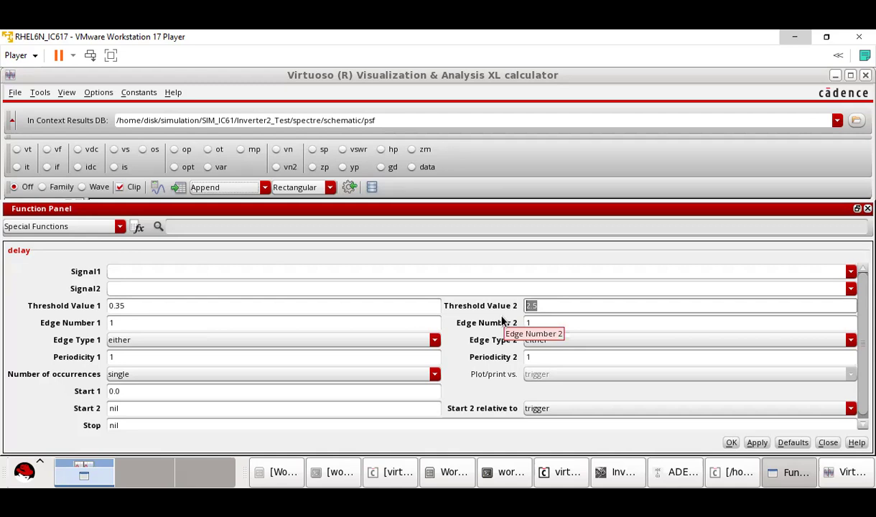
text(0.35)
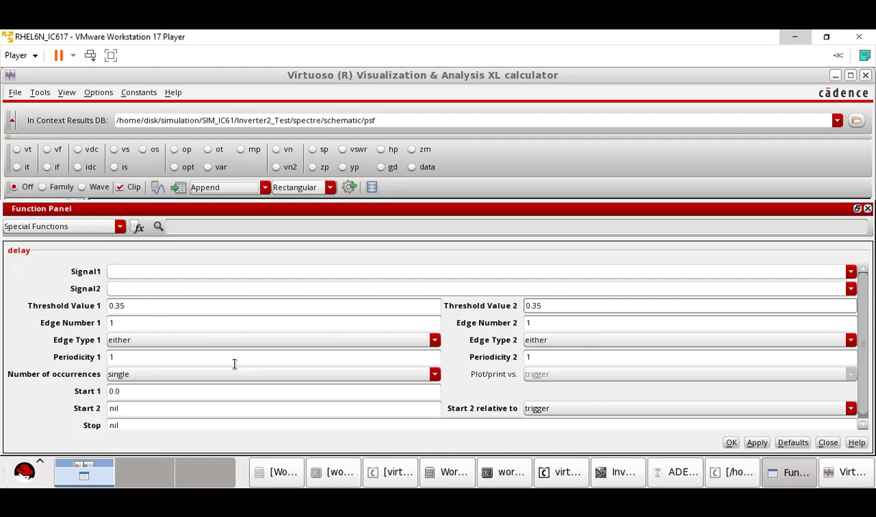
click(232, 339)
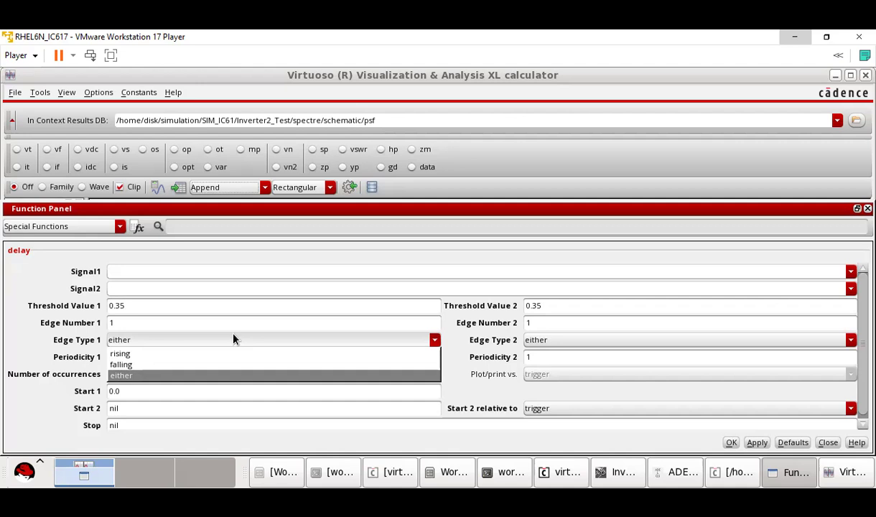
click(136, 376)
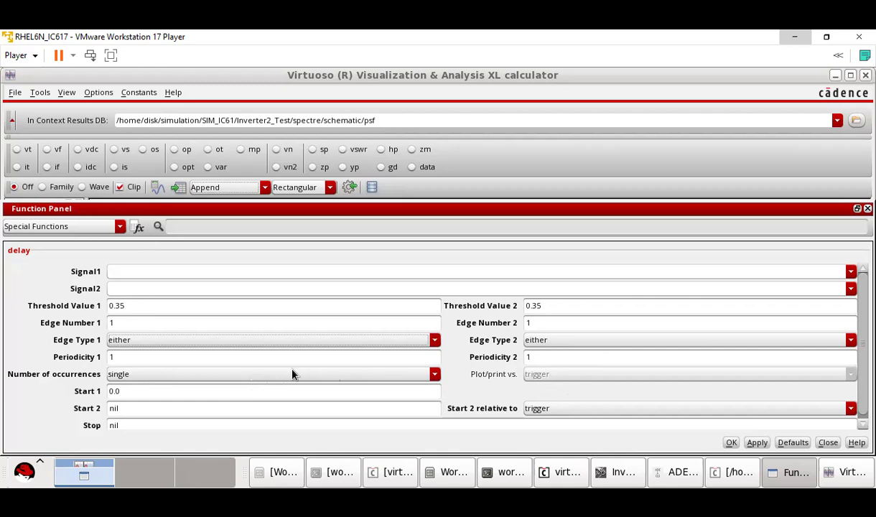
scroll(293, 372, down, 1)
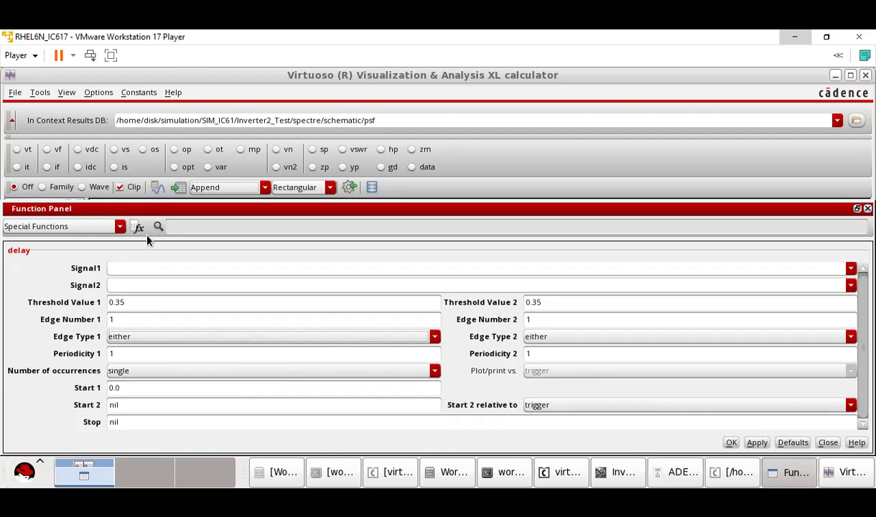
Step: Set the calculator to Wave selection mode and return to the delay function's Signal1 entry
click(82, 188)
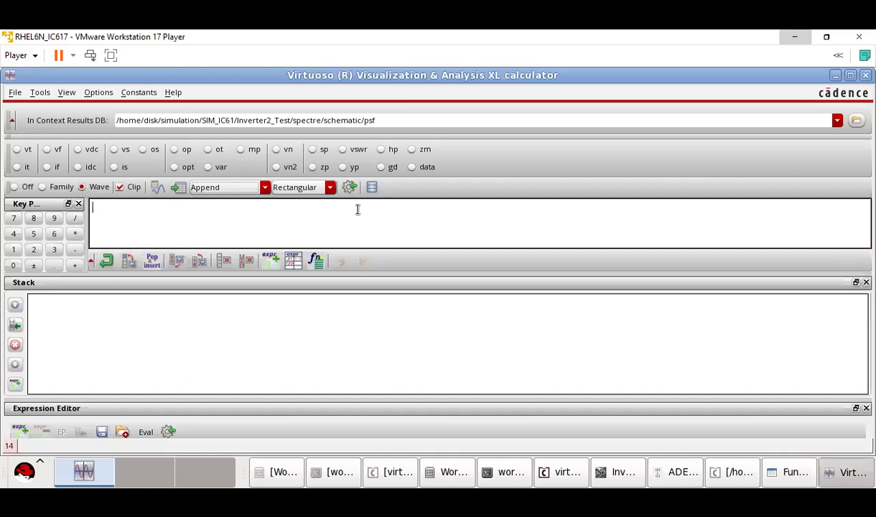
click(316, 260)
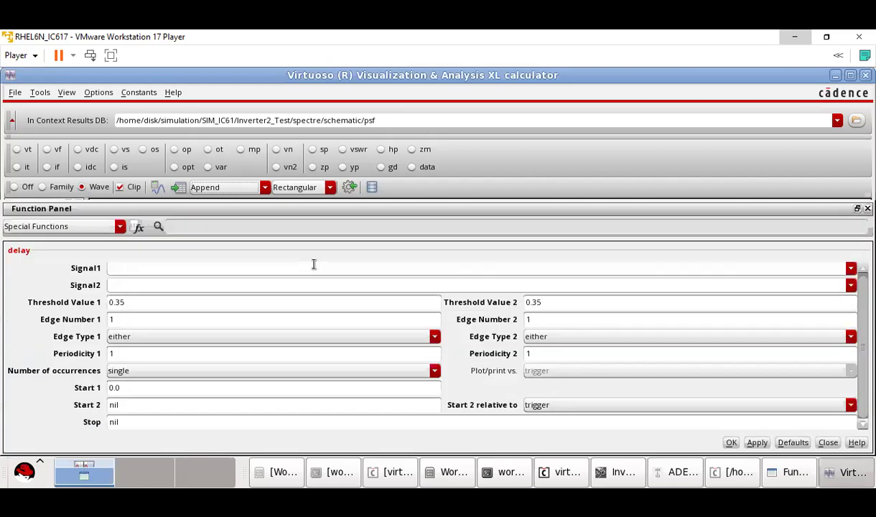
click(141, 267)
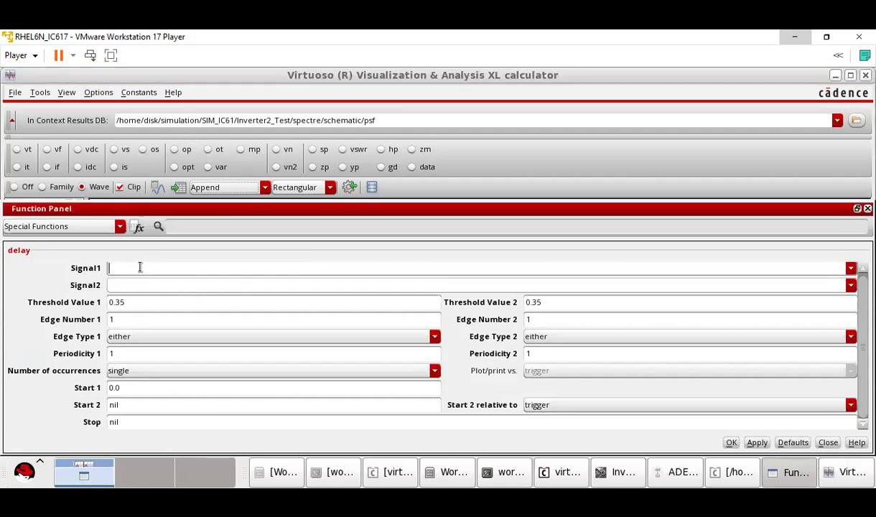
Step: Go back to ADE L, rerun the simulation to plot in and out1, and split the two traces into separate strips
click(852, 472)
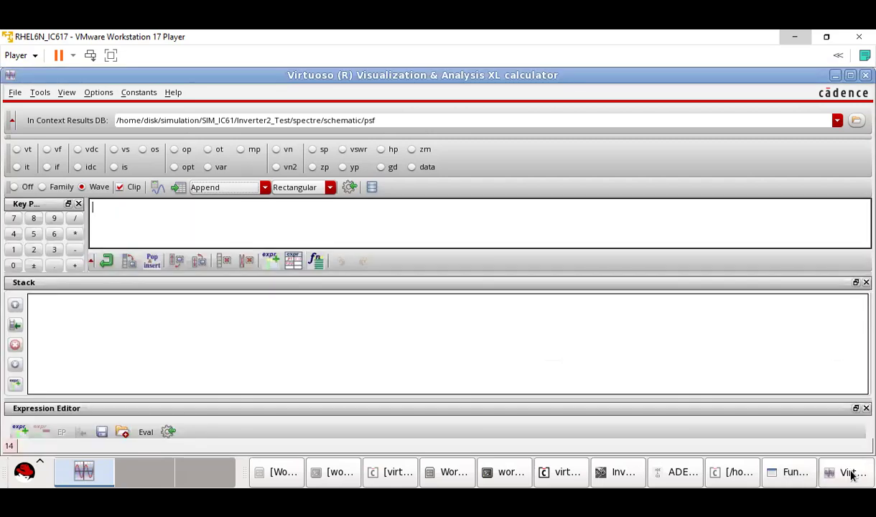
click(850, 472)
click(850, 472)
click(847, 473)
click(730, 478)
click(729, 478)
click(794, 474)
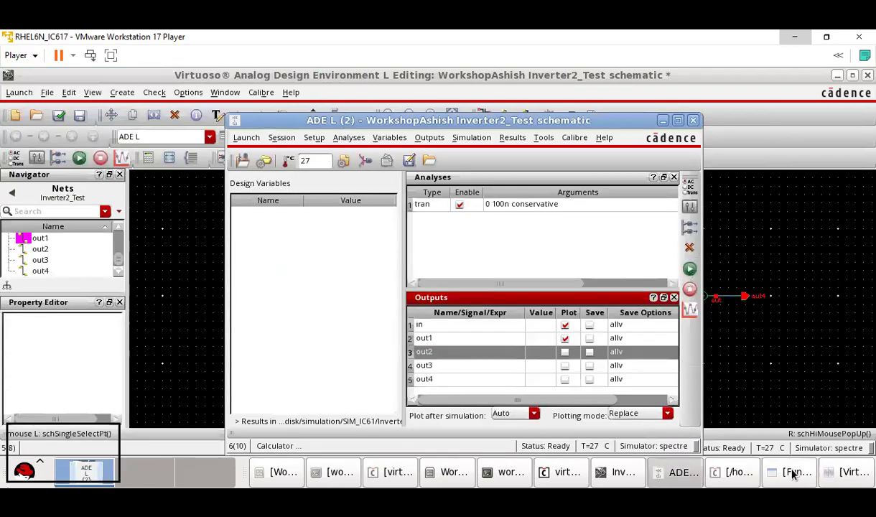
click(831, 475)
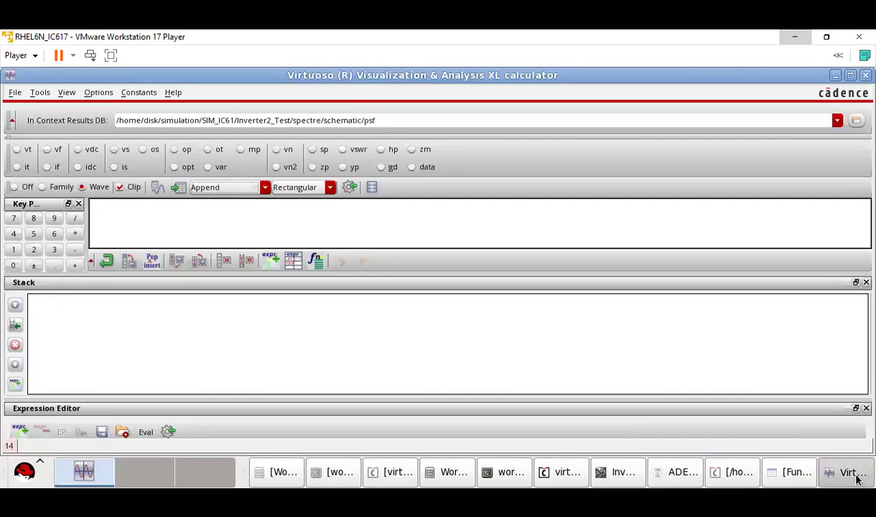
click(855, 474)
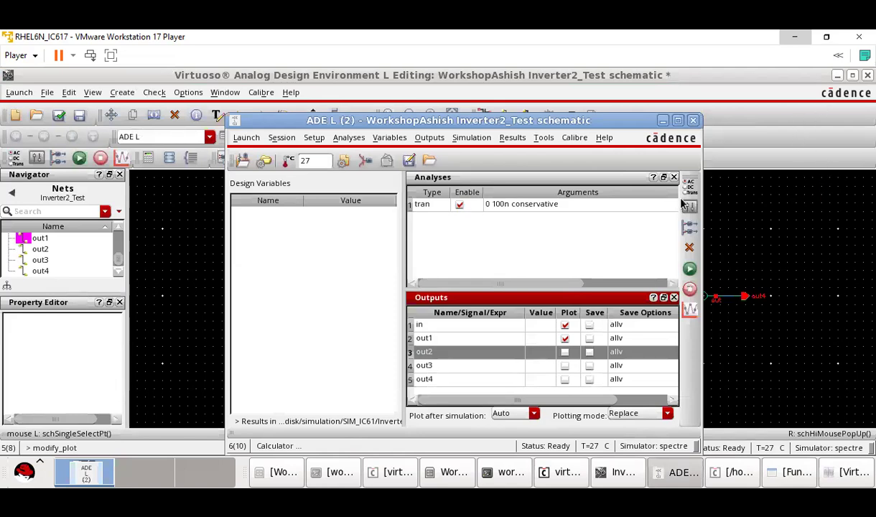
click(666, 472)
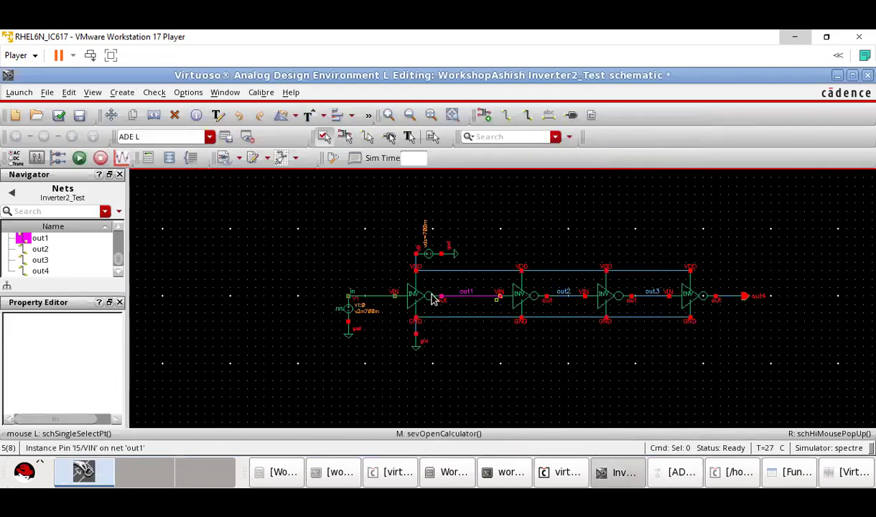
click(671, 472)
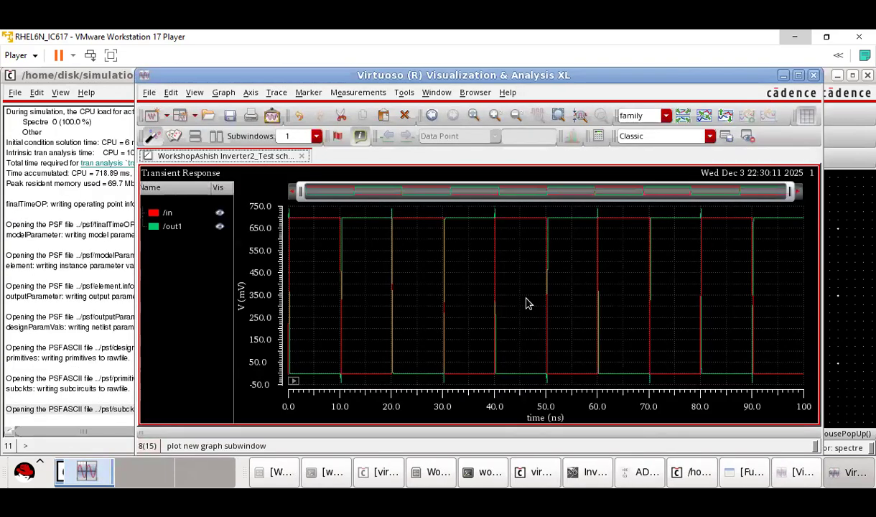
click(727, 116)
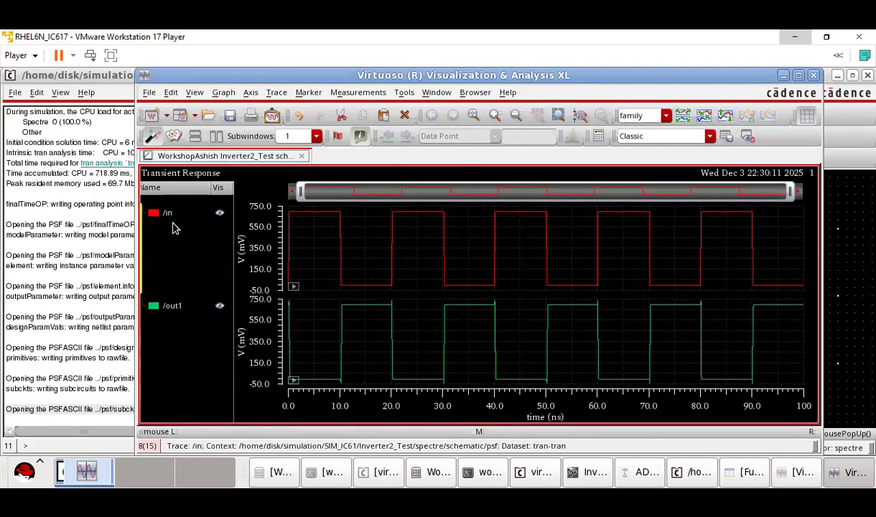
Step: Check the calculator's delay form, then pick the /in trace in the waveform window to capture its expression in the calculator buffer
click(800, 475)
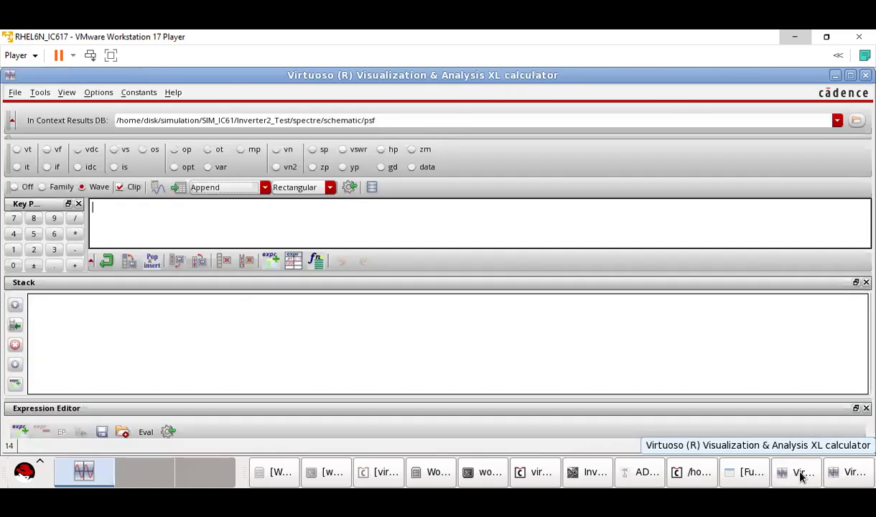
click(747, 474)
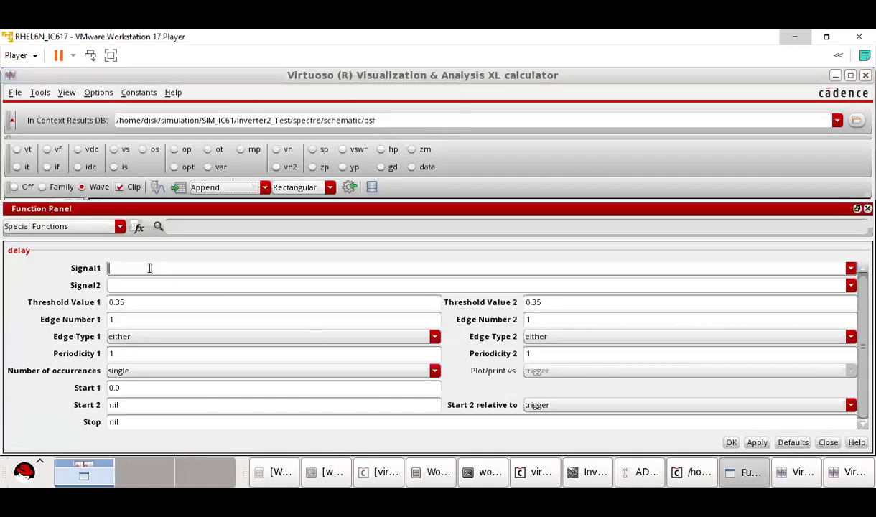
click(799, 474)
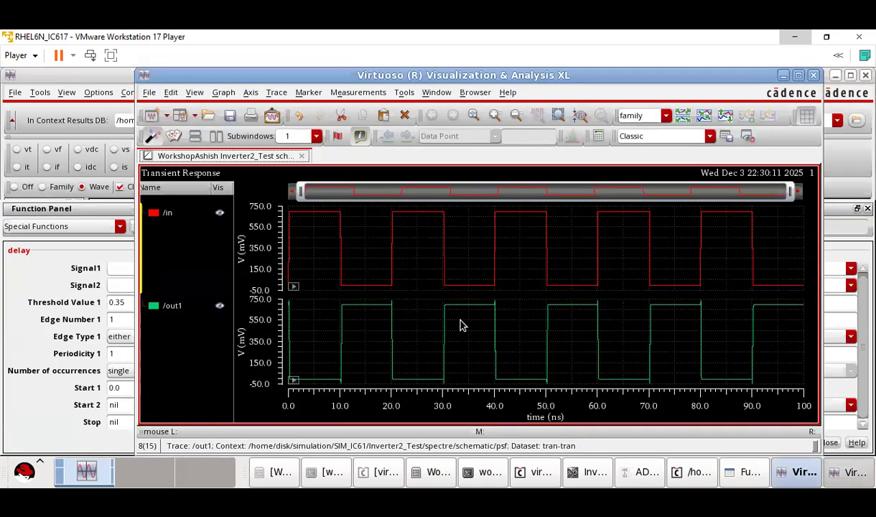
mouse_move(392, 255)
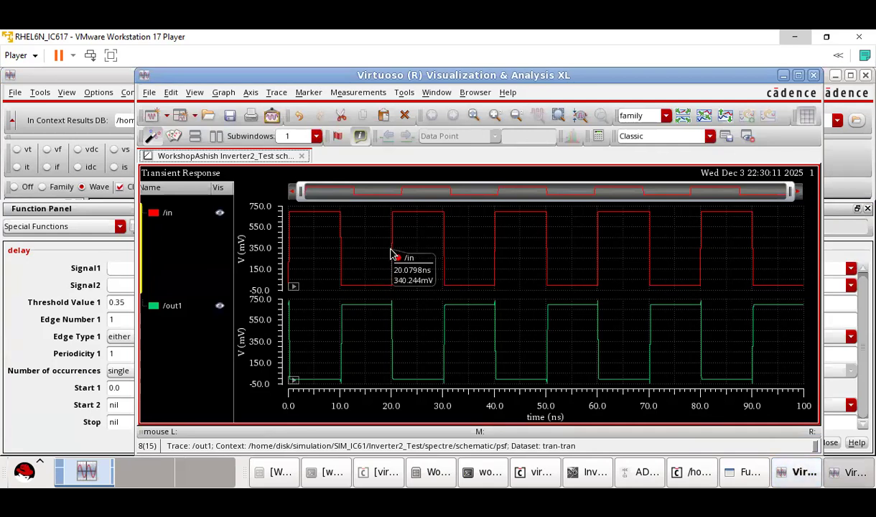
click(393, 255)
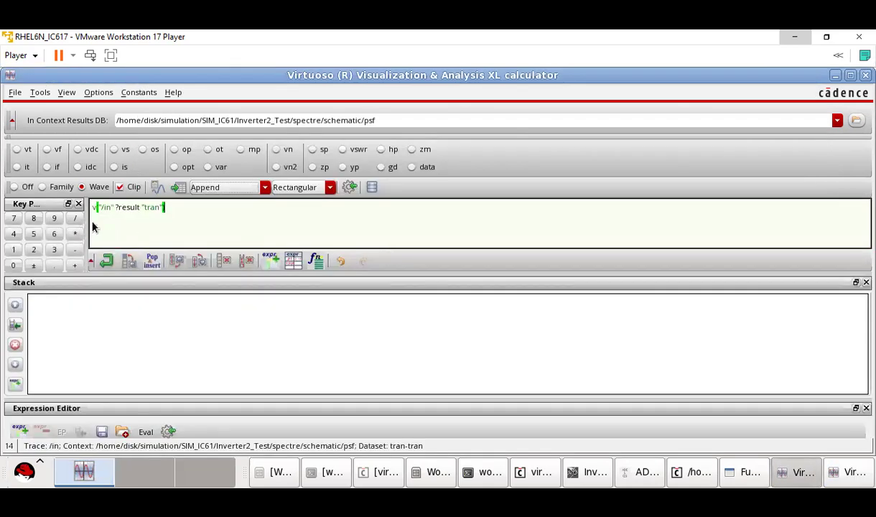
Step: Move the expression v("/in" ?result "tran") from the calculator buffer into the delay function's Signal1, and make Signal2 ready for entry
drag(167, 207, 89, 207)
key(ctrl+c)
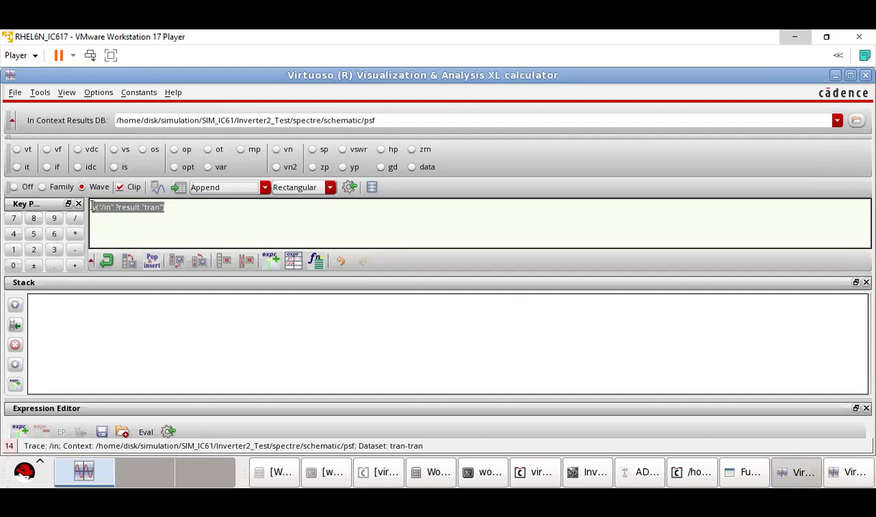
key(Delete)
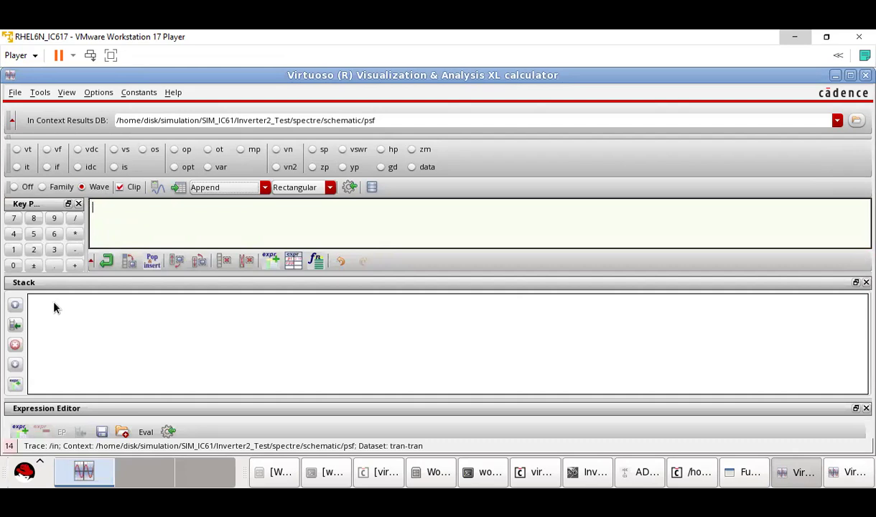
click(744, 472)
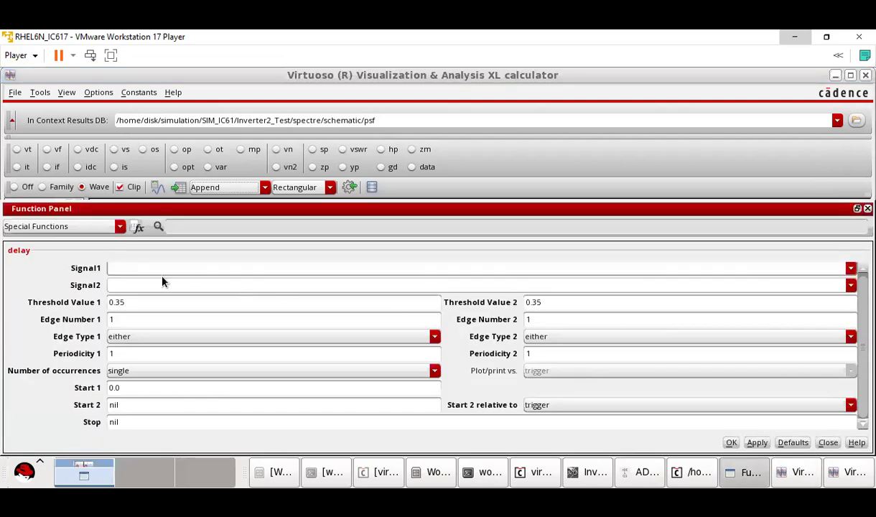
key(ctrl+v)
click(136, 282)
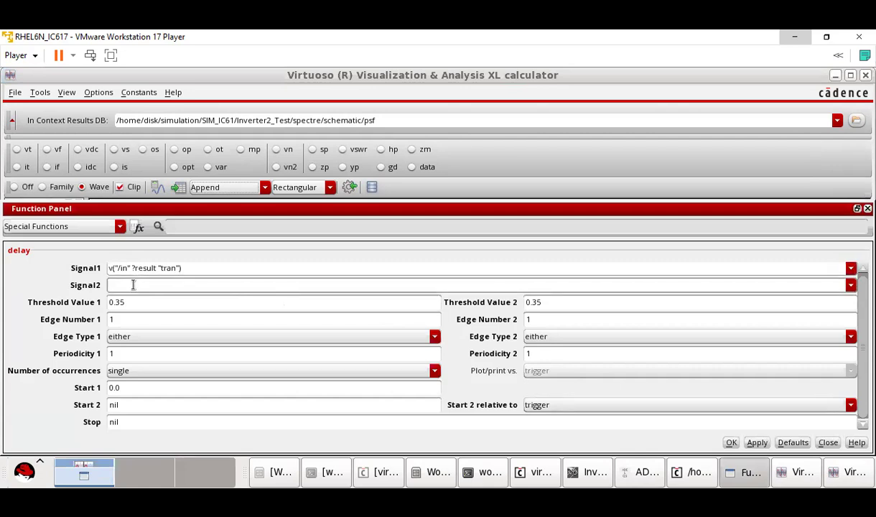
Step: Pick the /out1 trace in the waveform window and move its expression v("/out1" ?result "tran") from the calculator buffer into the delay function's Signal2
click(855, 472)
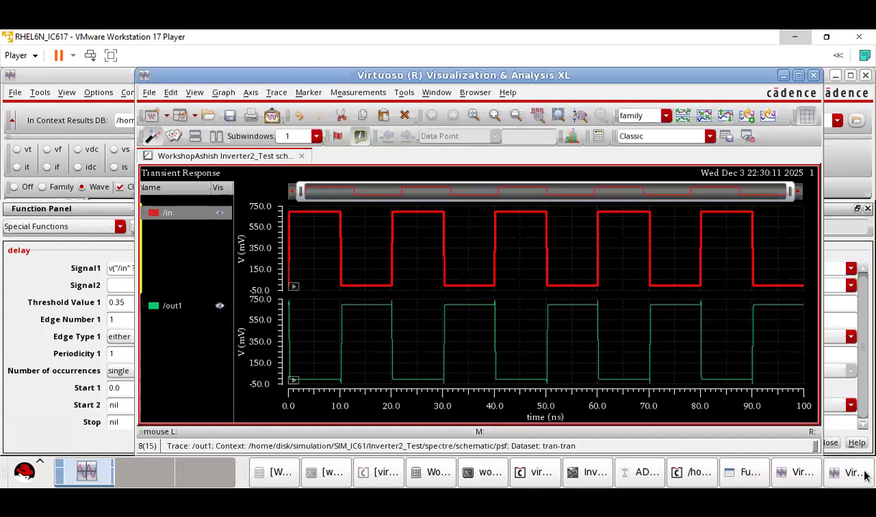
mouse_move(393, 353)
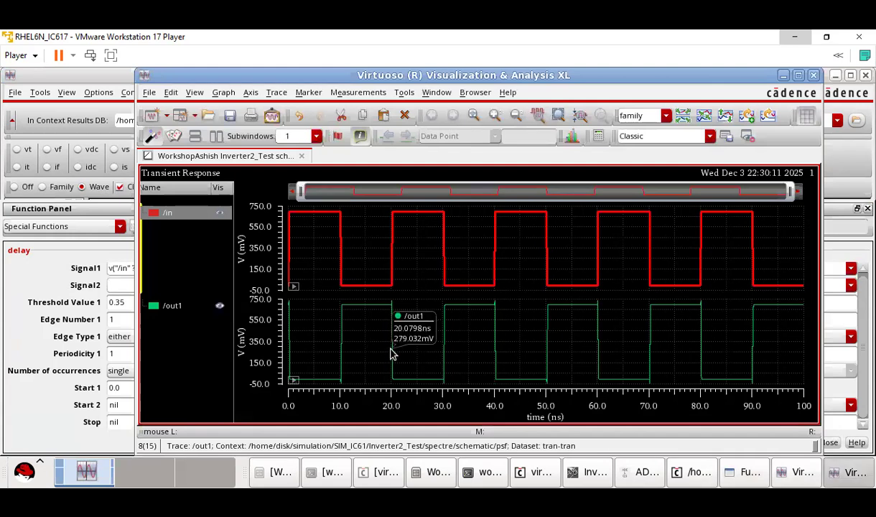
click(394, 353)
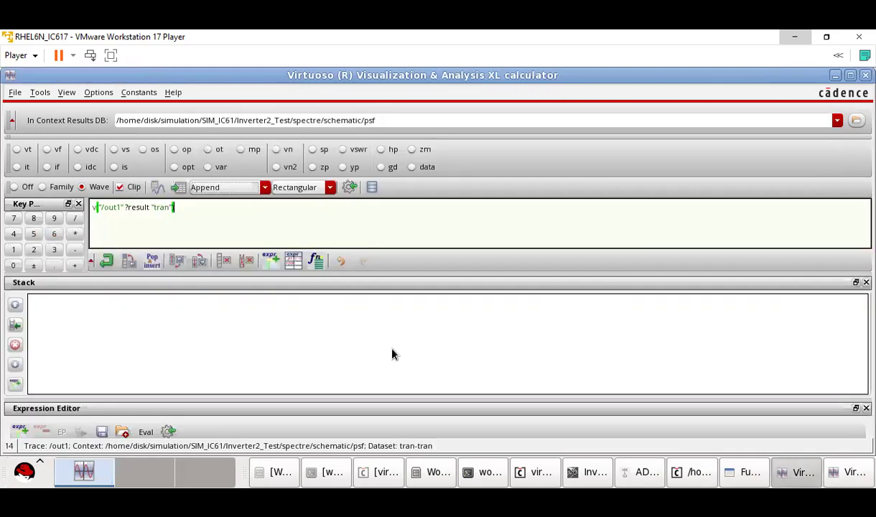
drag(196, 207, 79, 209)
key(ctrl+c)
key(BackSpace)
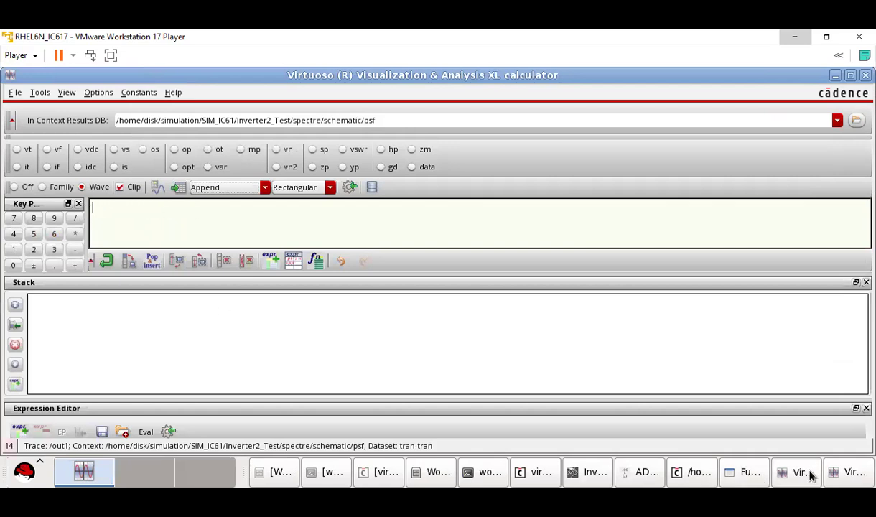
click(759, 473)
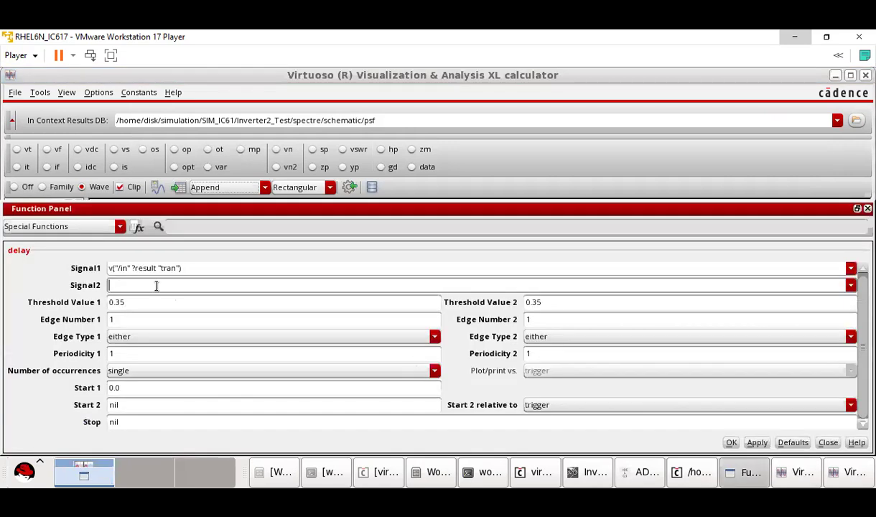
key(ctrl+v)
Step: Apply the delay function for /in and /out1, evaluate the expression into a results table, and minimise that table
click(759, 444)
click(858, 209)
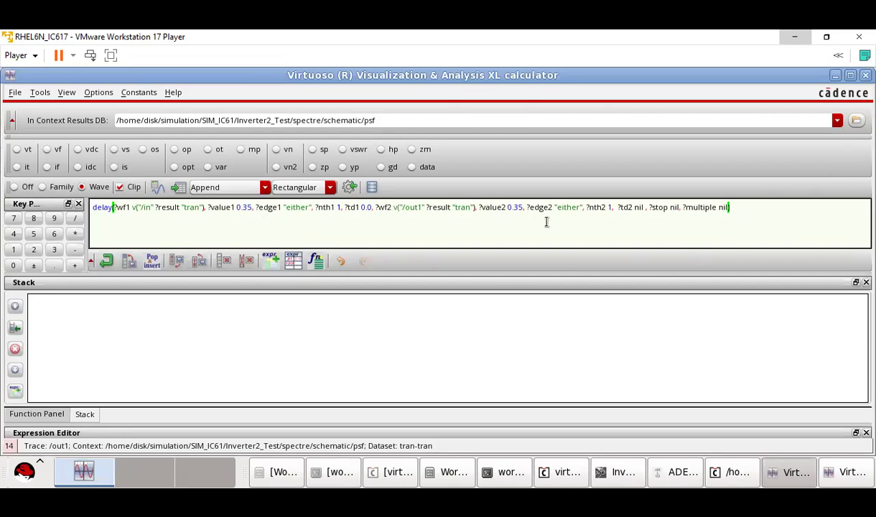
triple_click(744, 215)
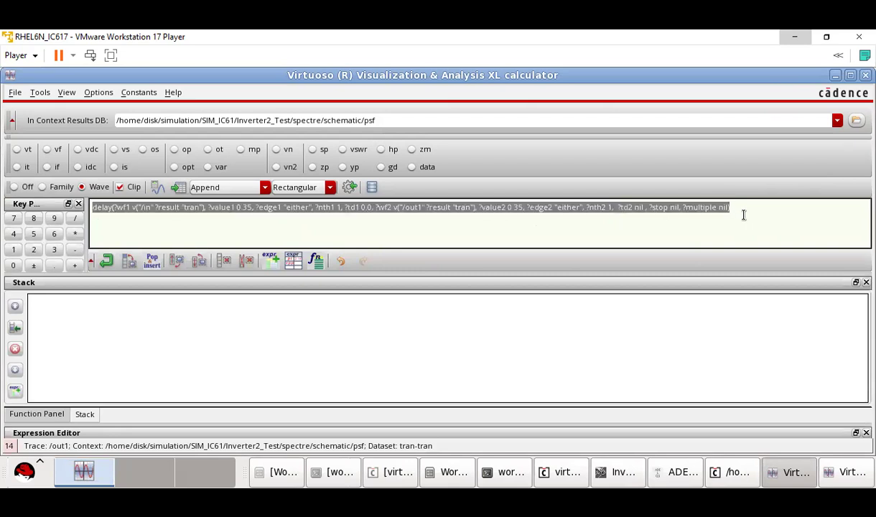
click(239, 229)
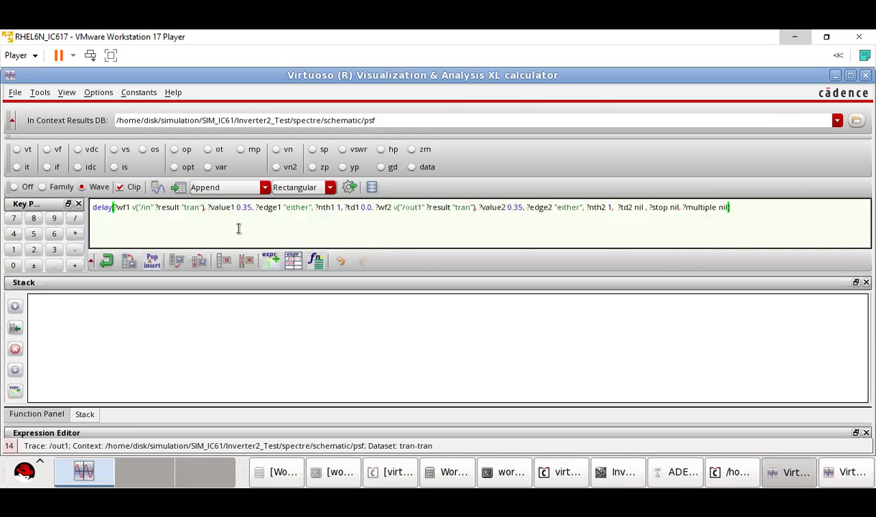
click(179, 187)
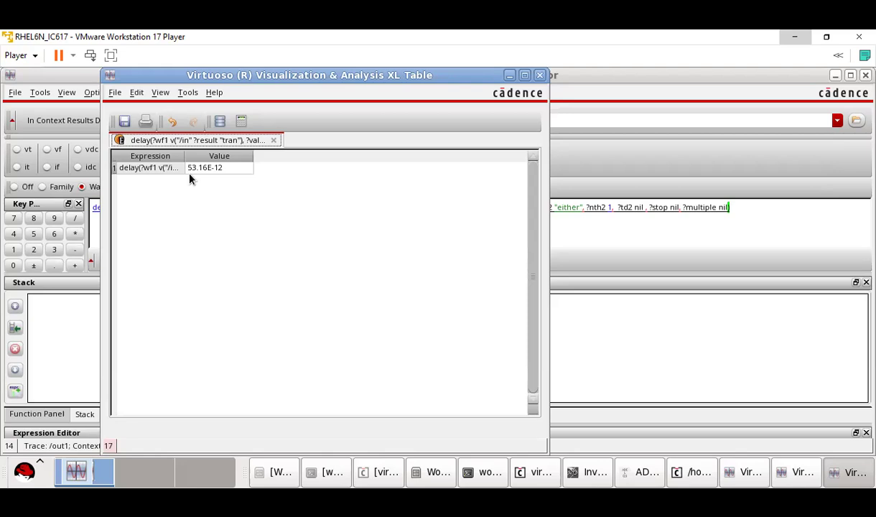
drag(271, 80, 286, 128)
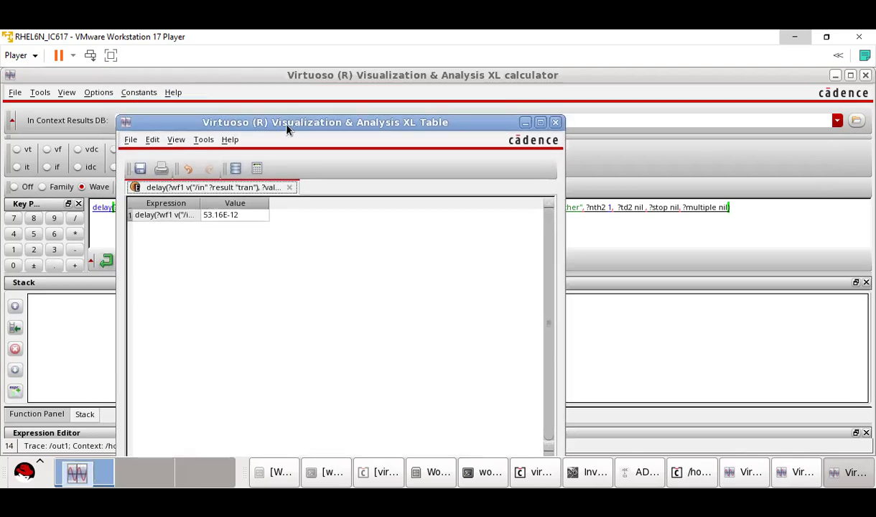
click(524, 124)
Step: In ADE L, plot out2 instead of out1, rerun the simulation, and split the in and out2 traces into separate strips
click(650, 481)
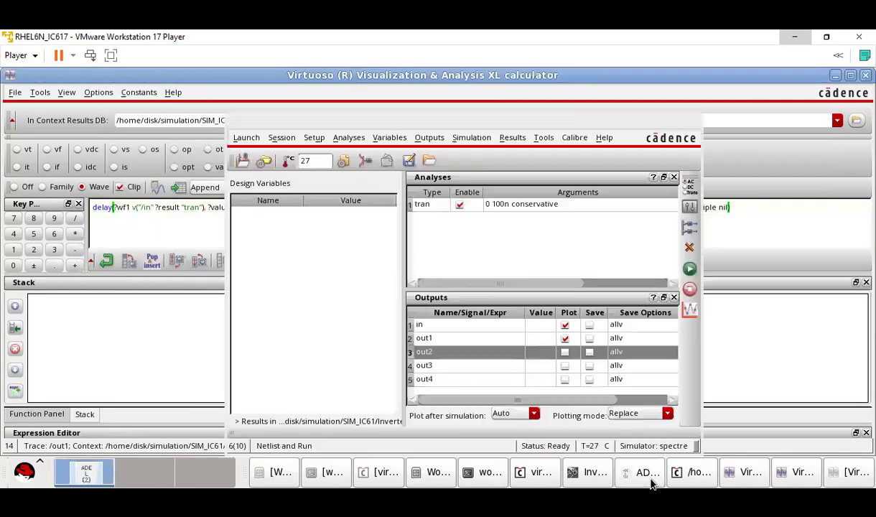
click(566, 338)
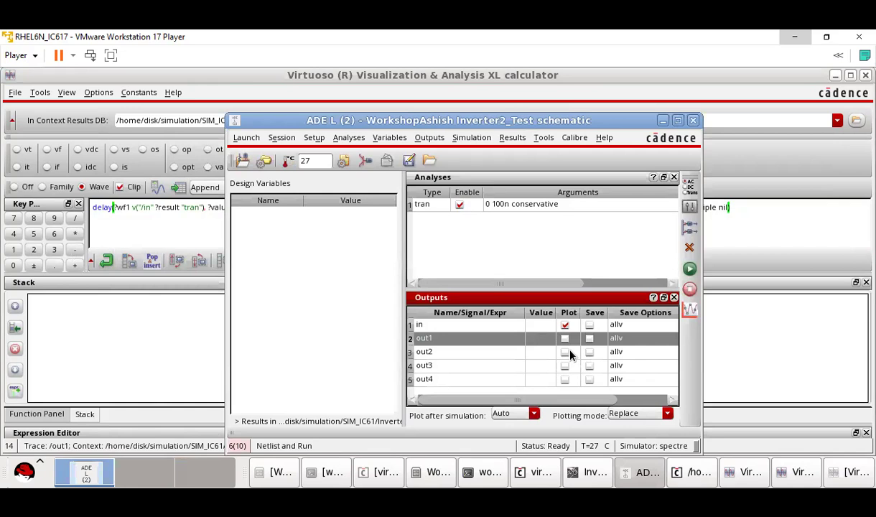
click(566, 352)
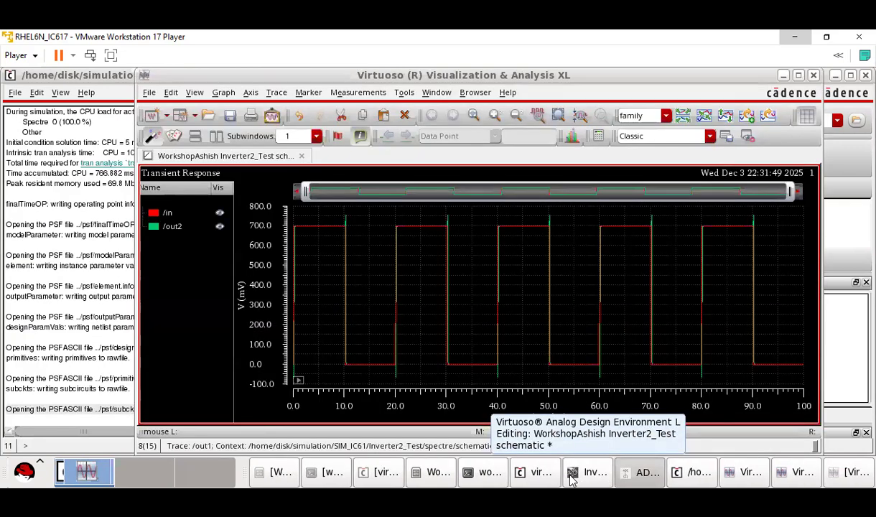
click(572, 473)
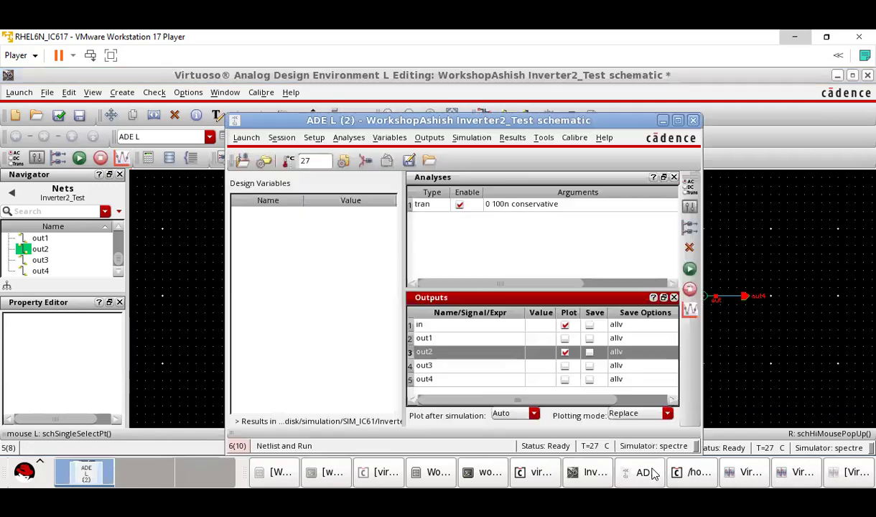
click(643, 472)
click(690, 267)
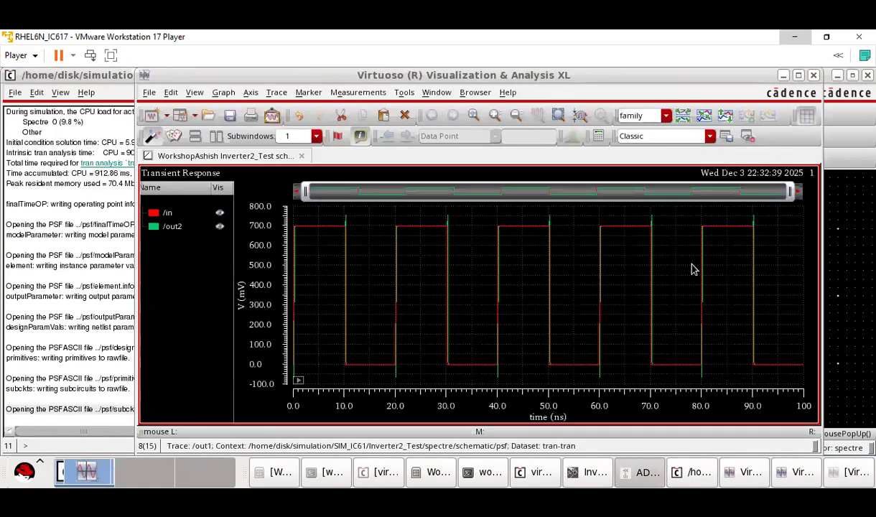
click(726, 116)
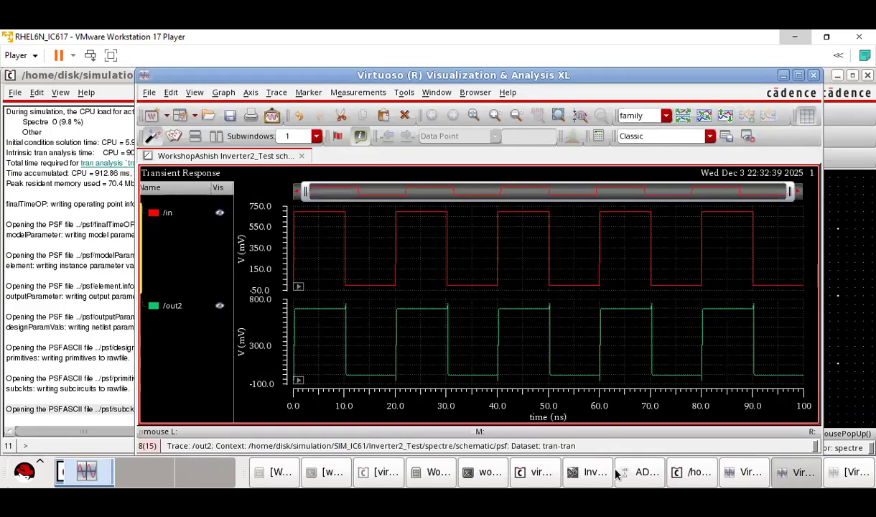
Step: Return to the calculator from the waveform window and clear the delay expression for /in and /out1 from its buffer
click(817, 470)
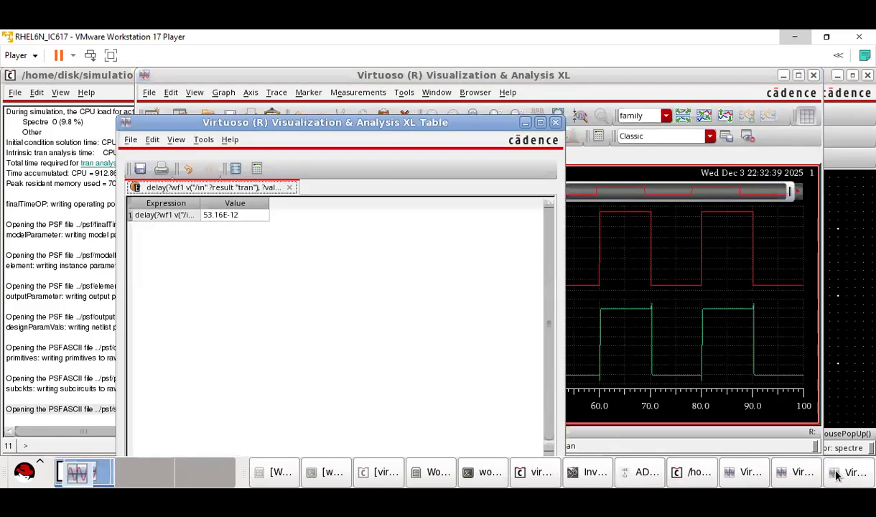
click(798, 474)
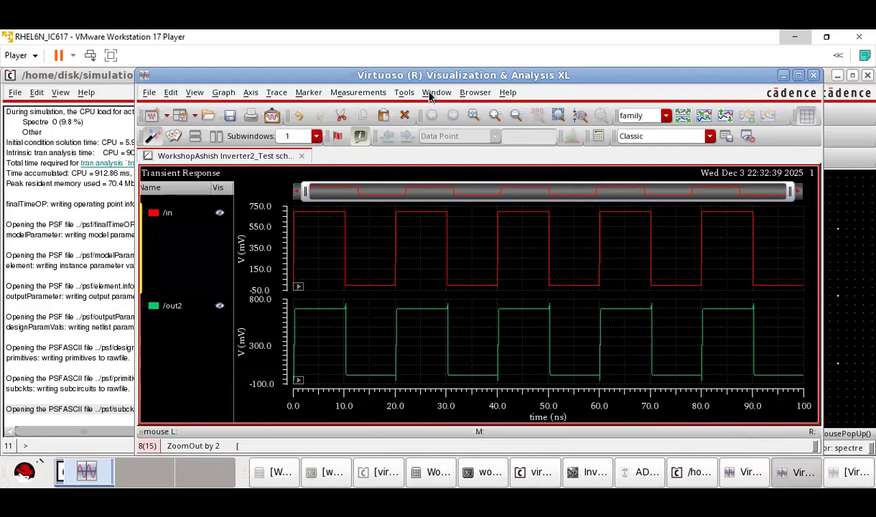
click(407, 93)
click(426, 115)
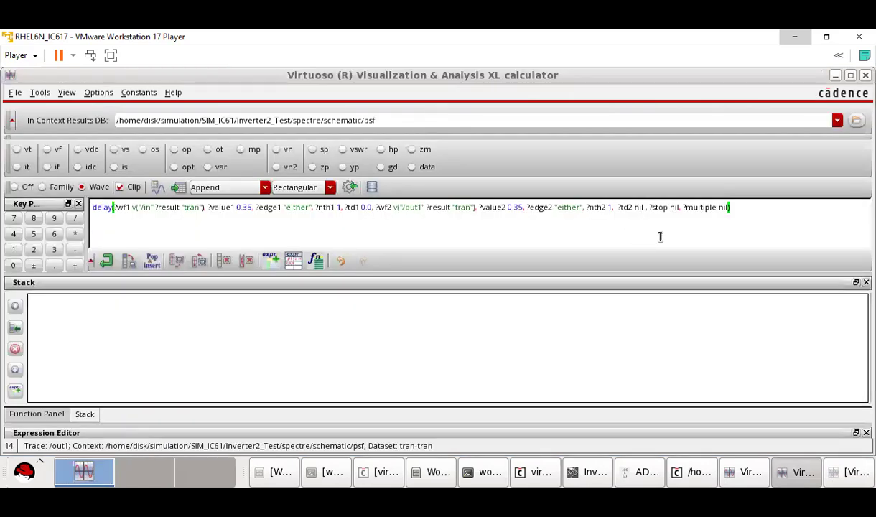
click(739, 207)
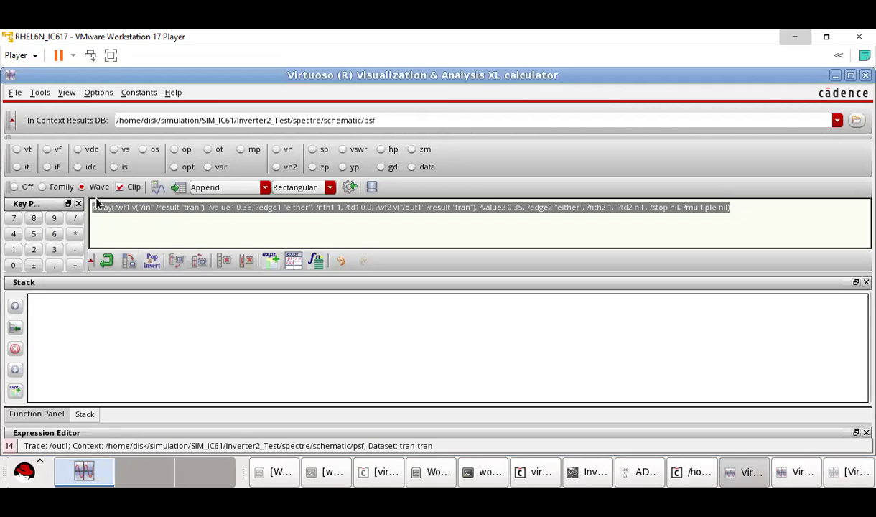
key(BackSpace)
Step: Show the delay function's form in a floating Function Panel and clear its Signal1 and Signal2 entries
click(316, 263)
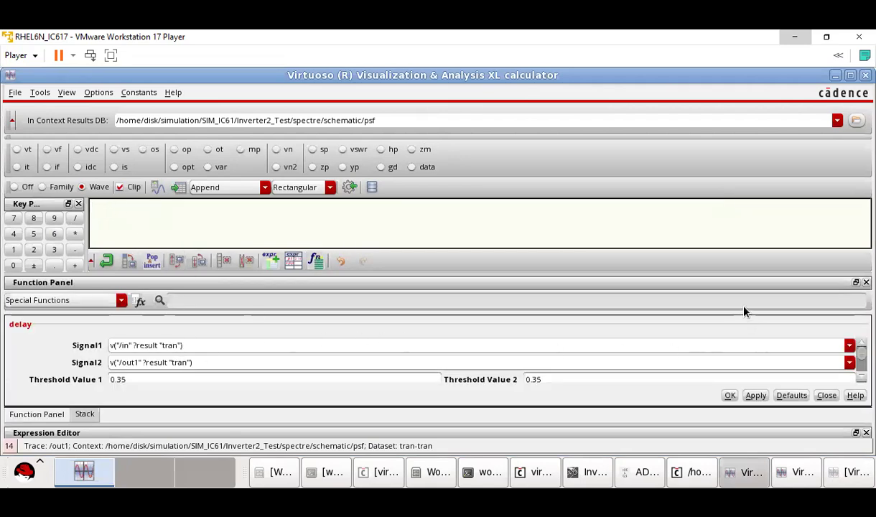
click(856, 282)
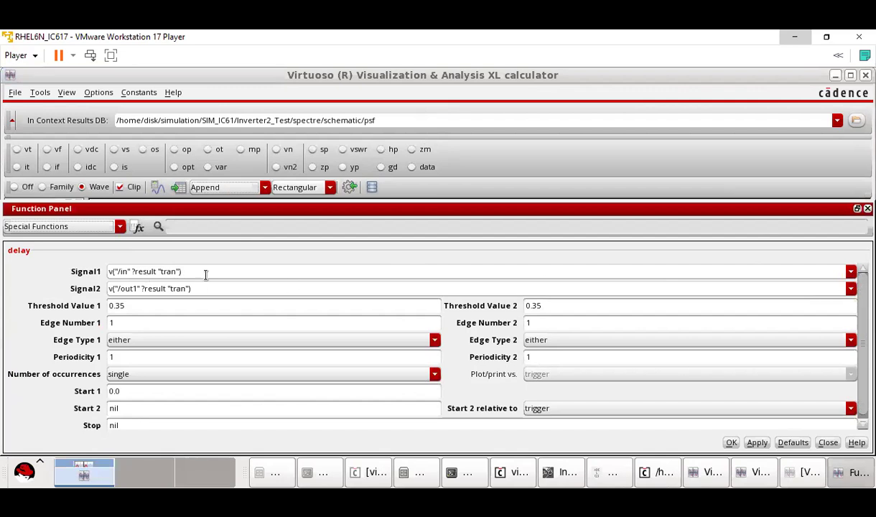
drag(208, 273, 44, 283)
key(BackSpace)
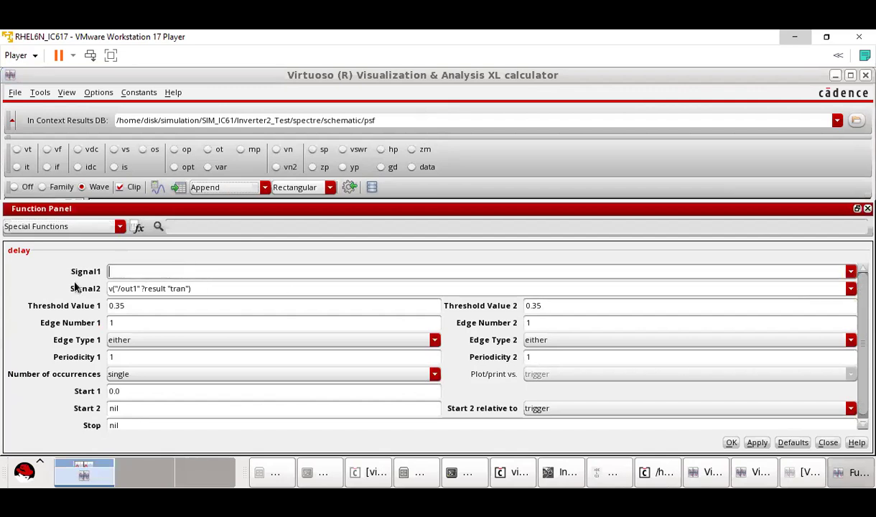
drag(211, 289, 76, 287)
key(BackSpace)
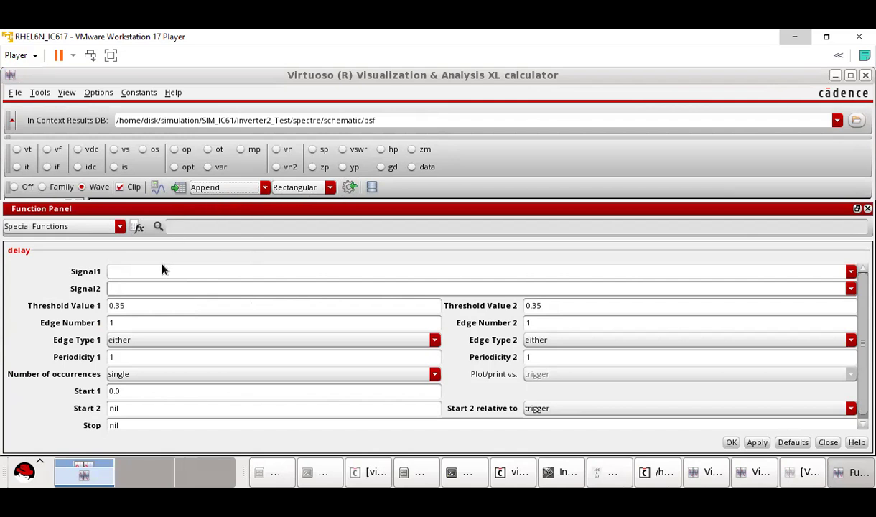
click(141, 271)
Step: Pick the /in trace in the waveform window and bring the calculator buffer into view by minimising the Function Panel
click(849, 478)
click(850, 478)
click(810, 472)
click(754, 472)
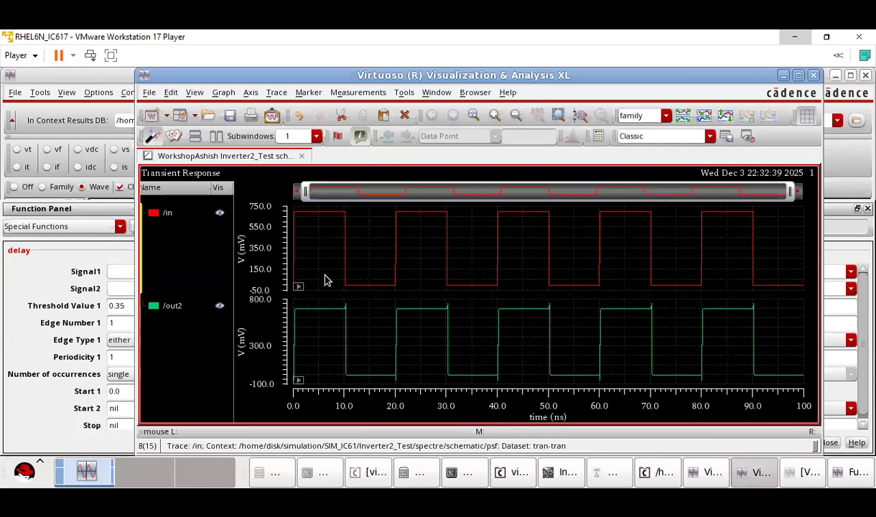
click(348, 255)
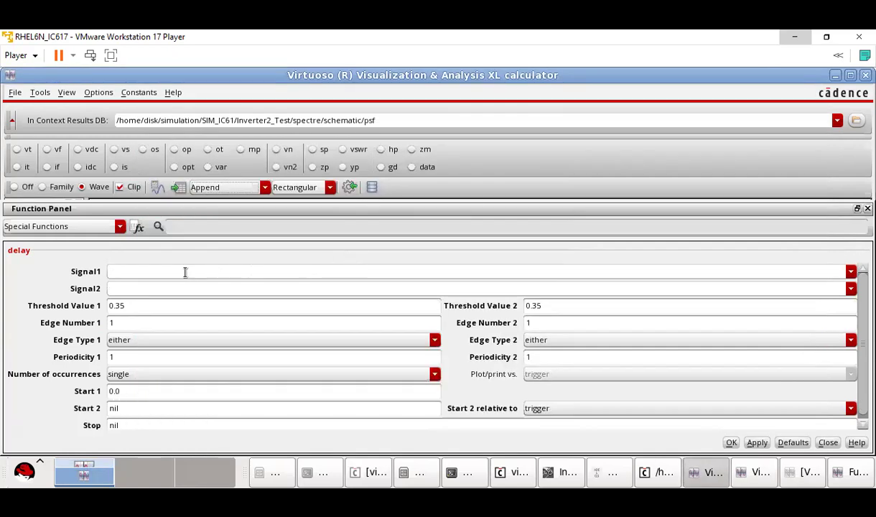
click(468, 211)
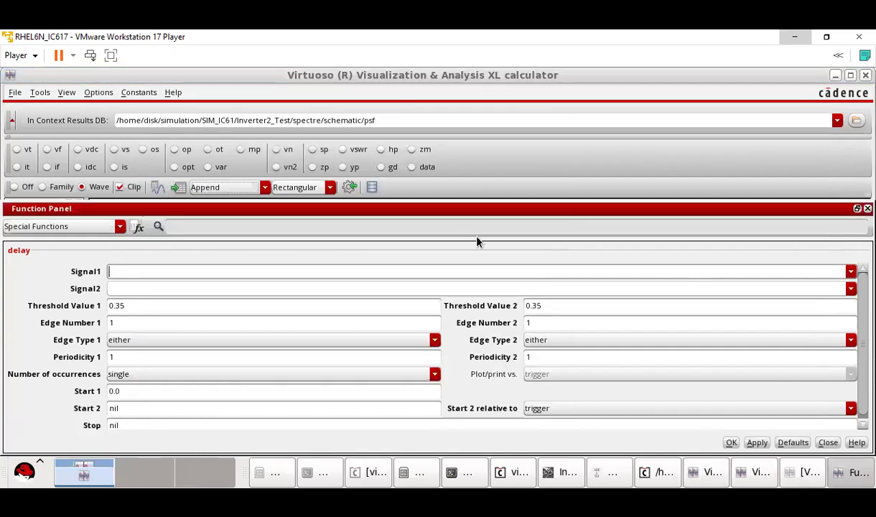
click(810, 474)
click(702, 464)
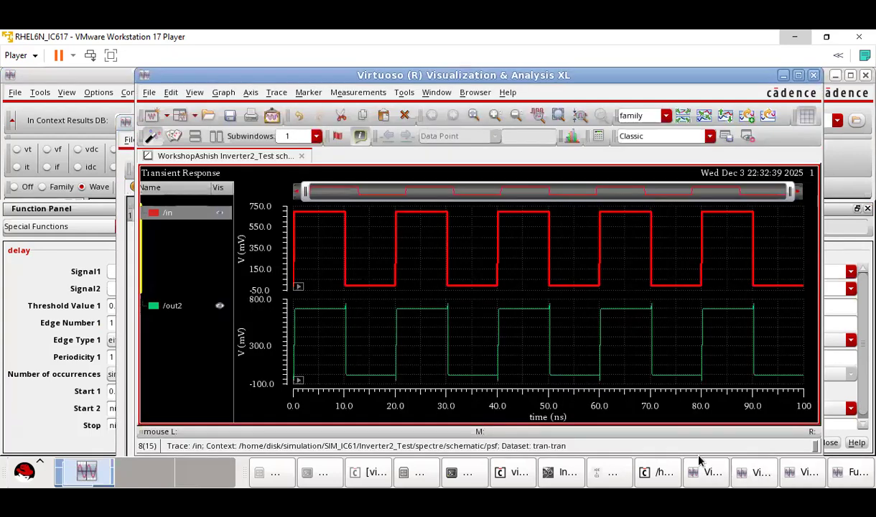
click(709, 472)
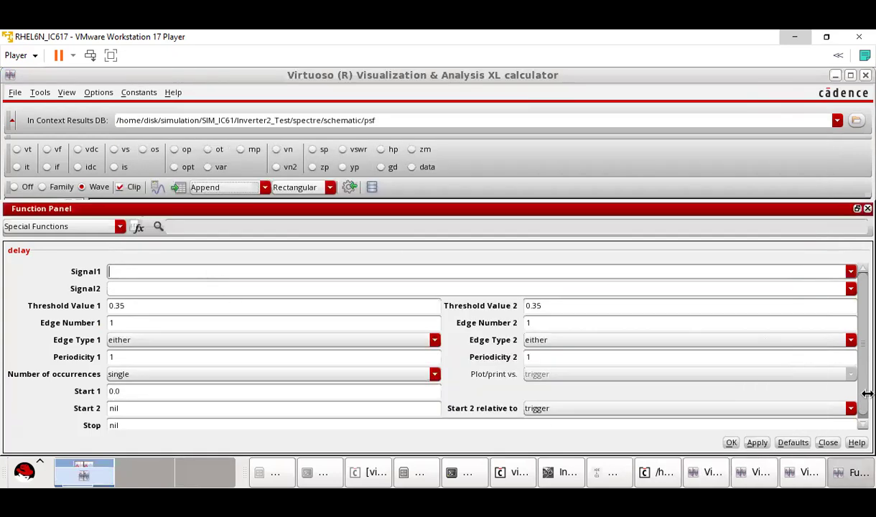
click(853, 472)
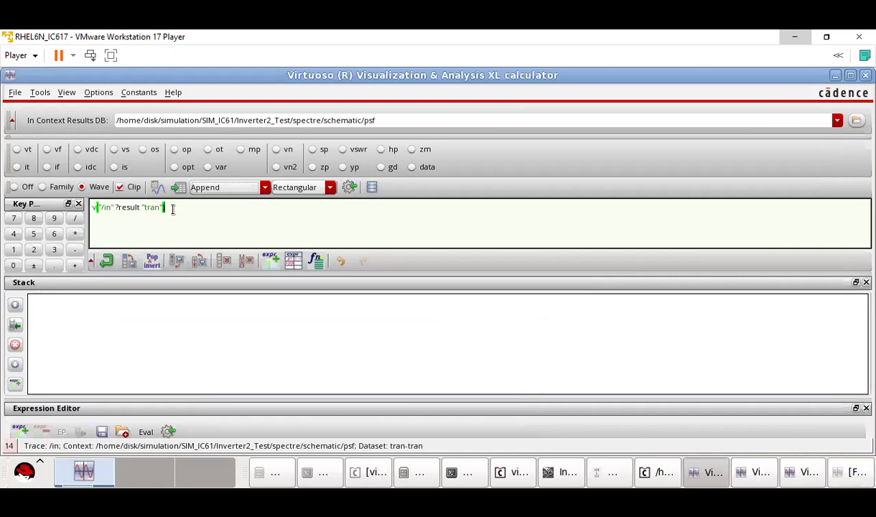
Step: Move v("/in" ?result "tran") from the calculator buffer into the delay function's Signal1, and make Signal2 ready for entry
drag(172, 209, 74, 208)
key(ctrl+c)
key(BackSpace)
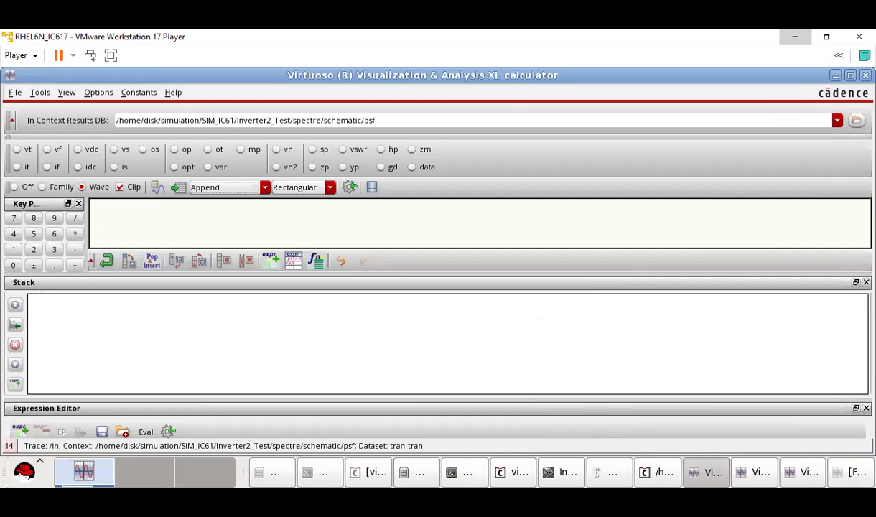
click(747, 468)
click(794, 470)
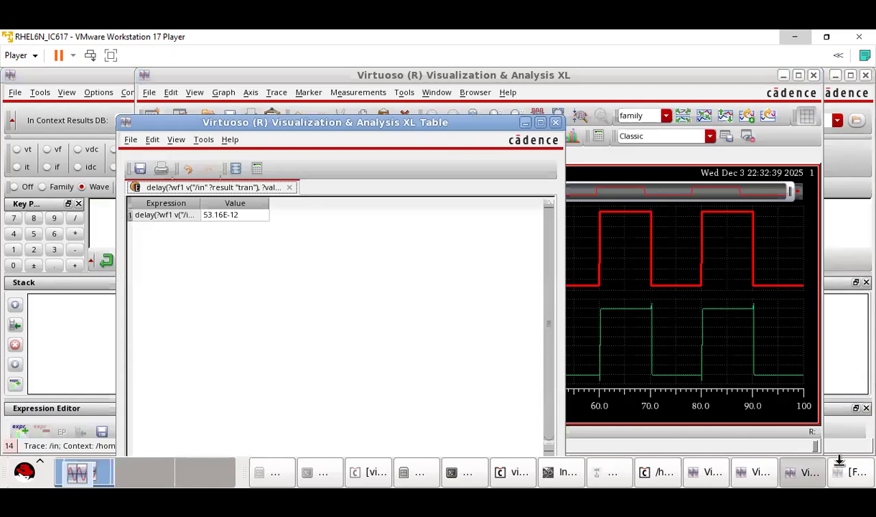
click(844, 469)
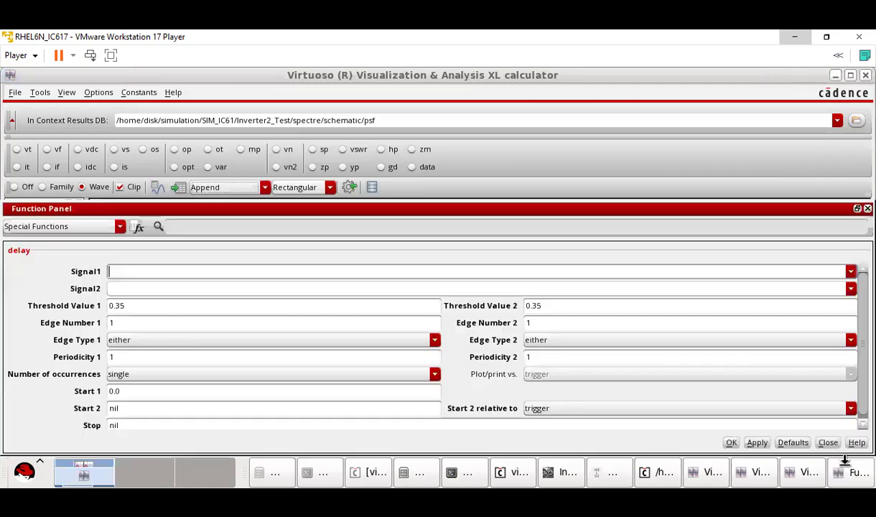
middle_click(146, 271)
click(143, 288)
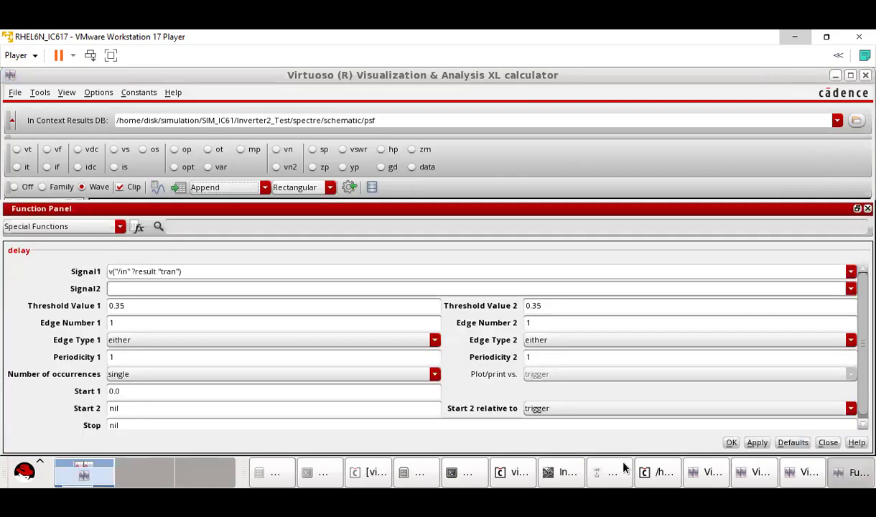
click(698, 472)
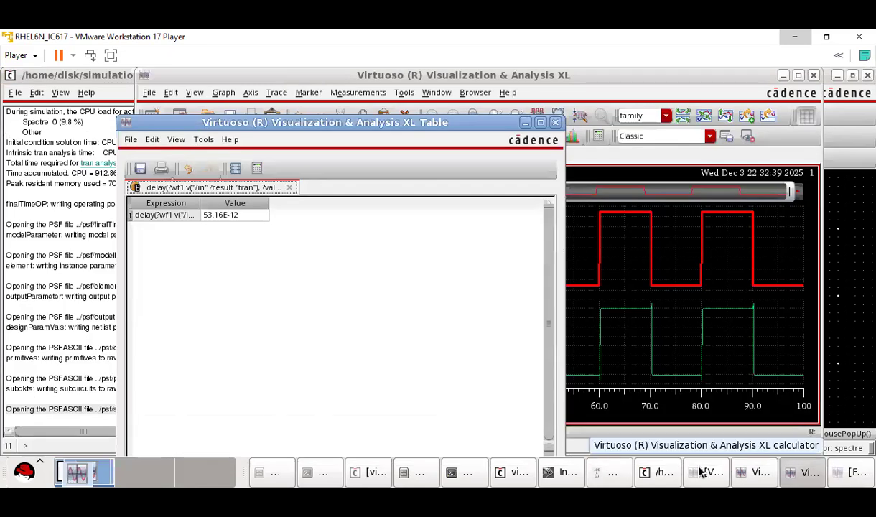
Step: Pick the /out2 trace in the waveform window and bring the calculator buffer into view by docking the Function Panel
click(700, 472)
click(703, 472)
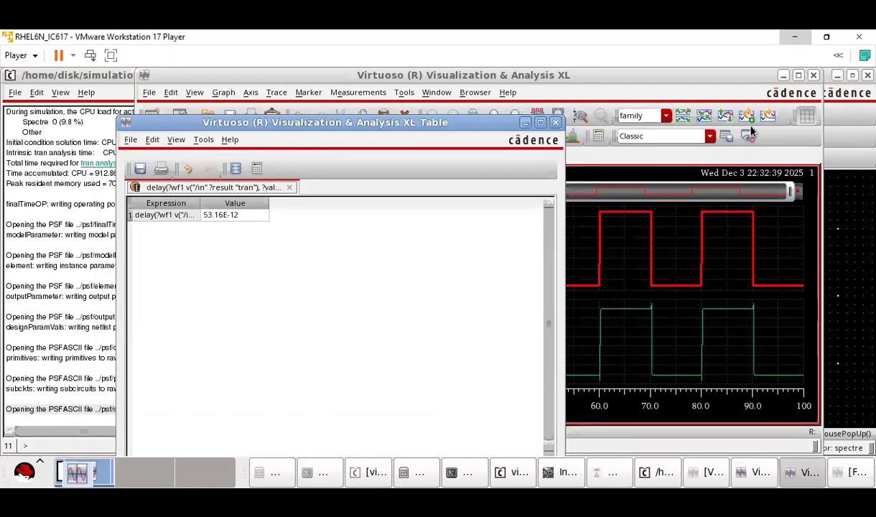
click(725, 74)
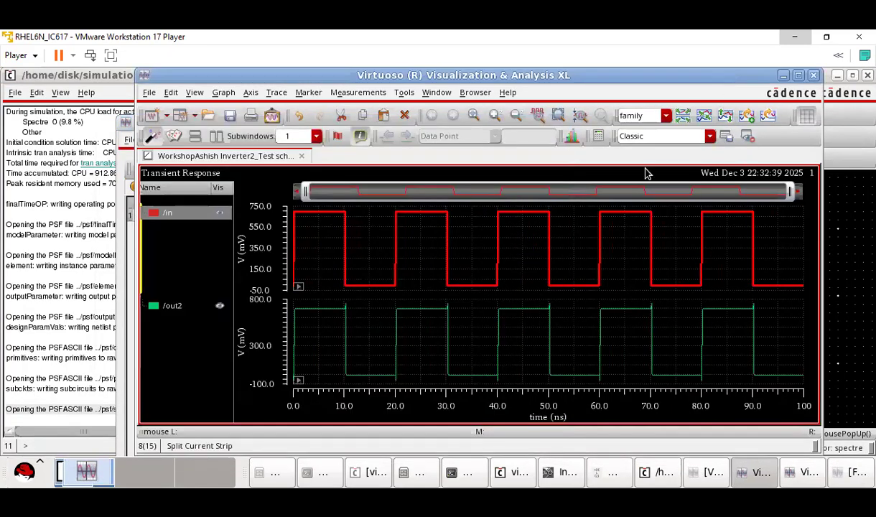
click(398, 345)
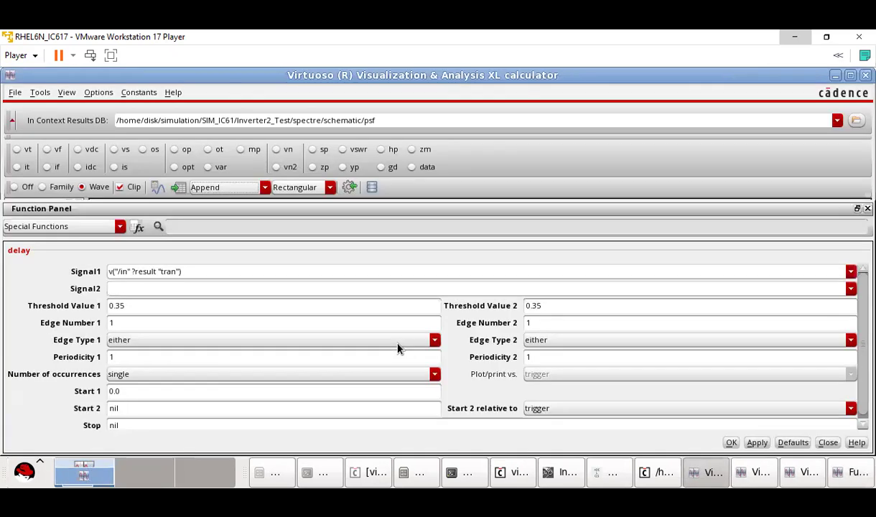
click(839, 474)
click(808, 476)
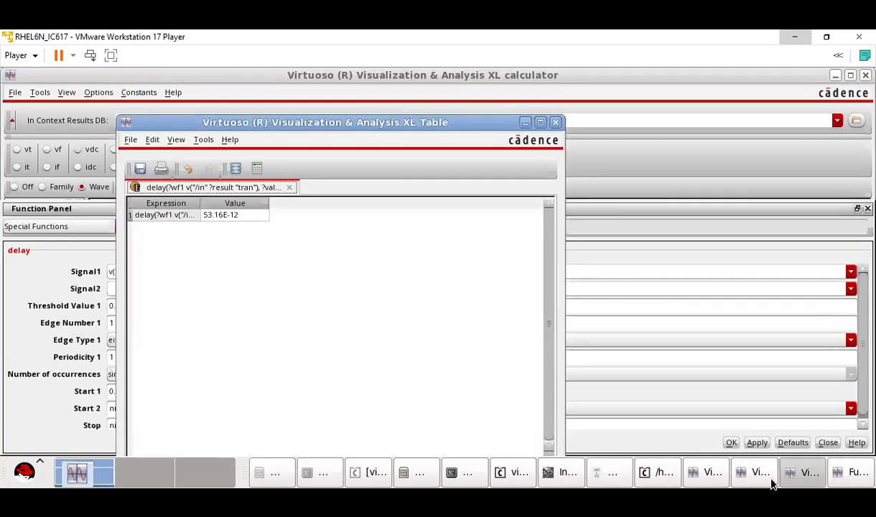
click(766, 481)
click(763, 483)
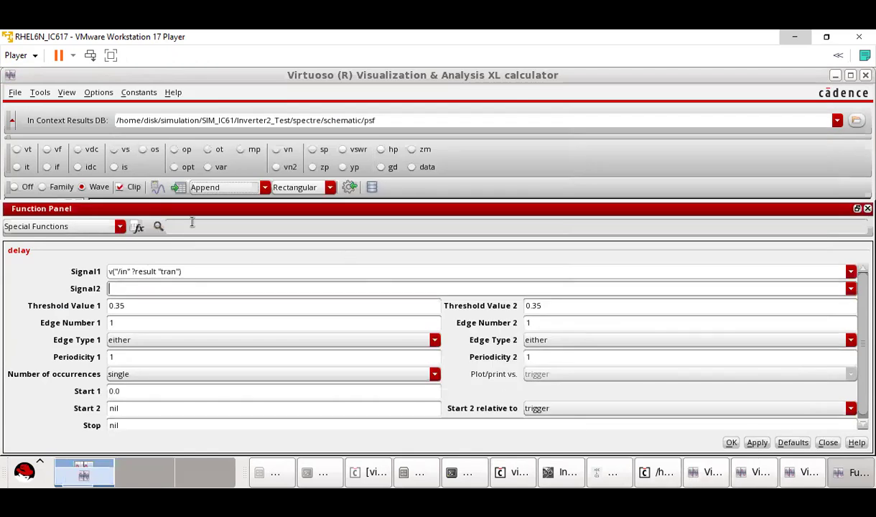
click(857, 209)
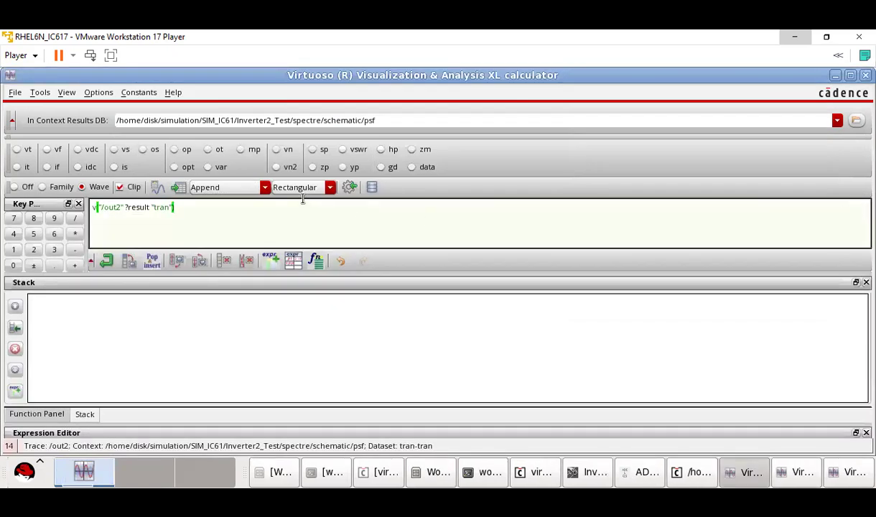
Step: Move v("/out2" ?result "tran") from the calculator buffer into the delay function's Signal2 in the floating Function Panel
triple_click(197, 207)
key(ctrl+c)
key(Delete)
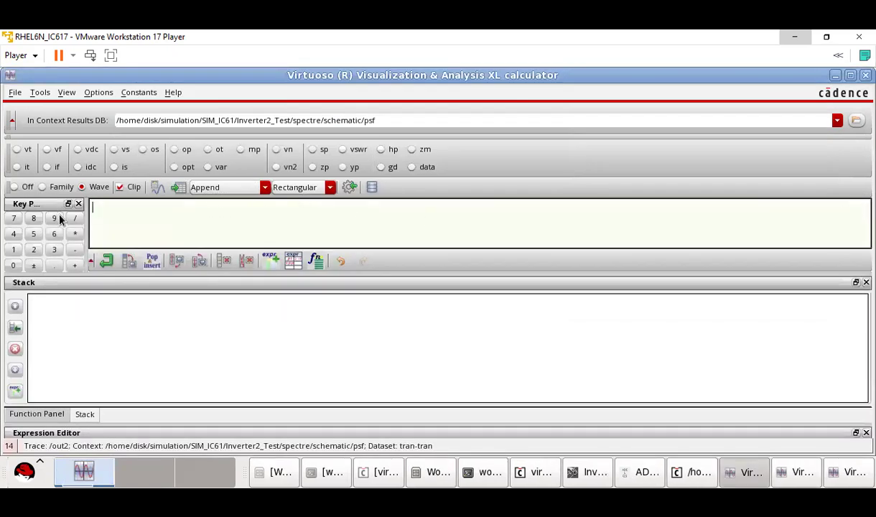
click(820, 472)
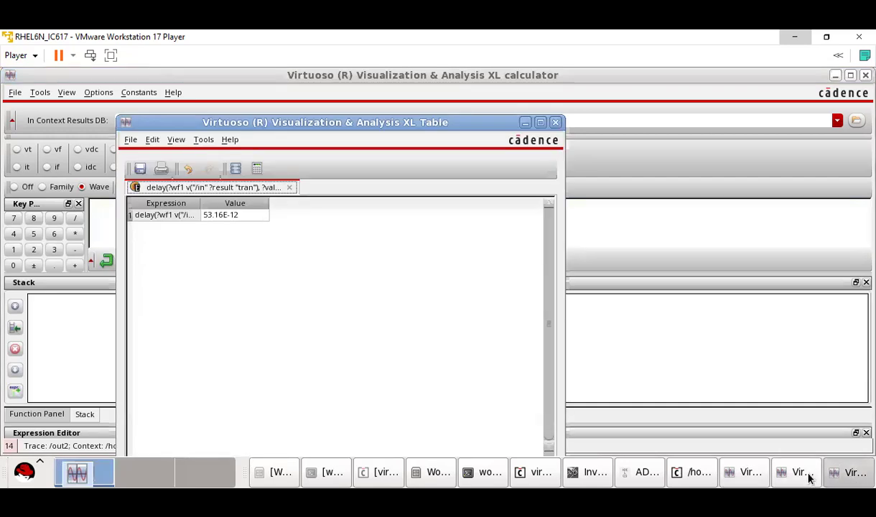
click(772, 472)
click(749, 472)
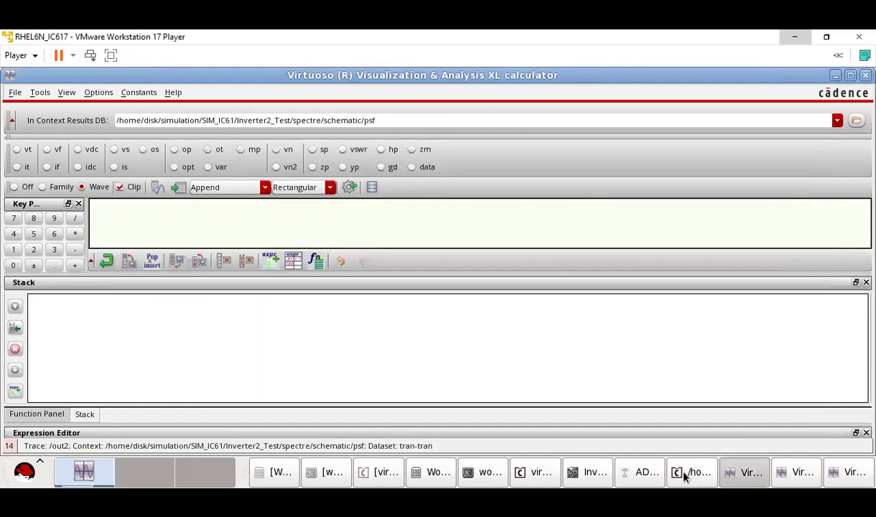
click(686, 474)
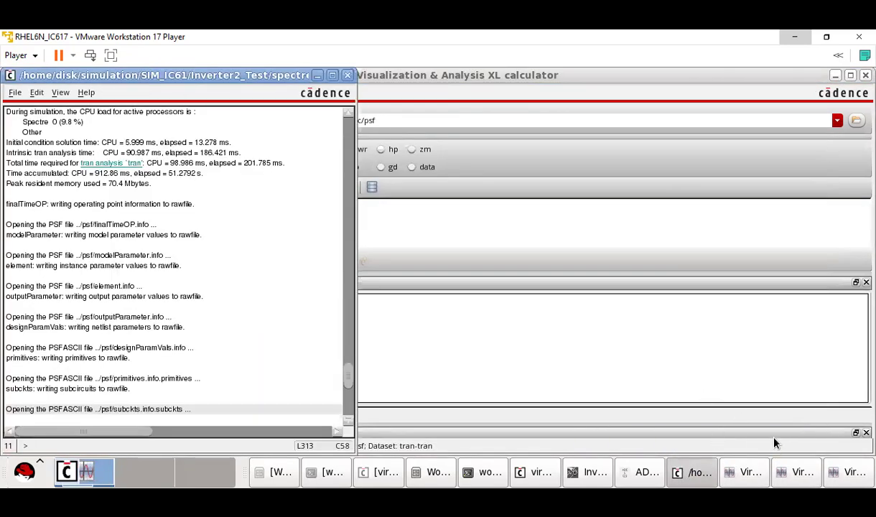
click(740, 424)
click(315, 260)
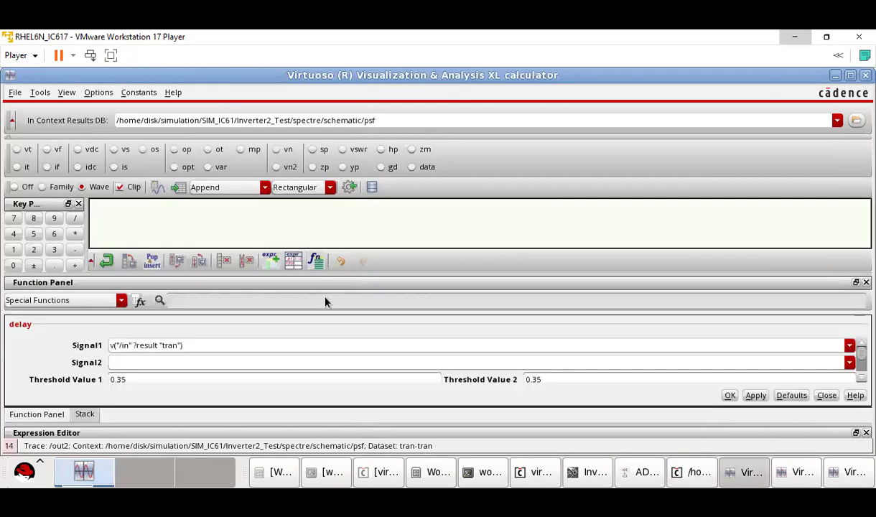
click(856, 283)
click(120, 291)
key(ctrl+v)
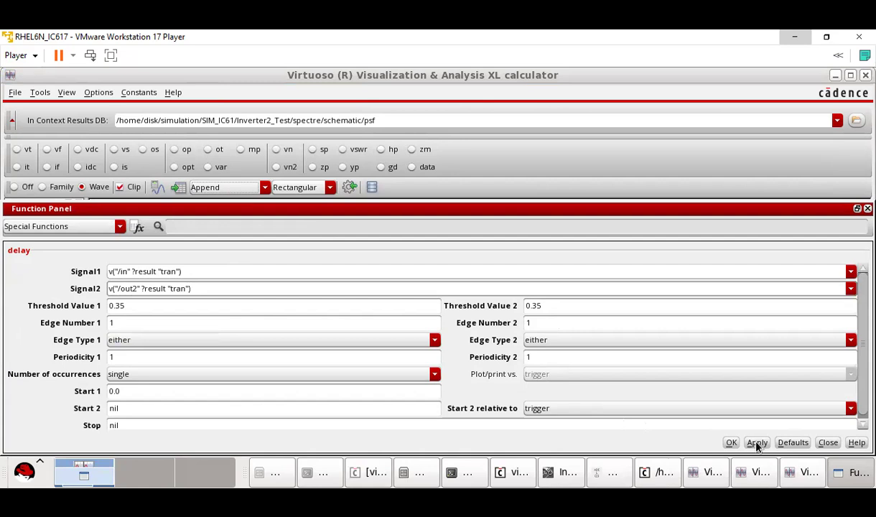
Step: Apply the delay function for /in and /out2 with 0.35 thresholds, evaluate it in the results table, and close the table
click(859, 209)
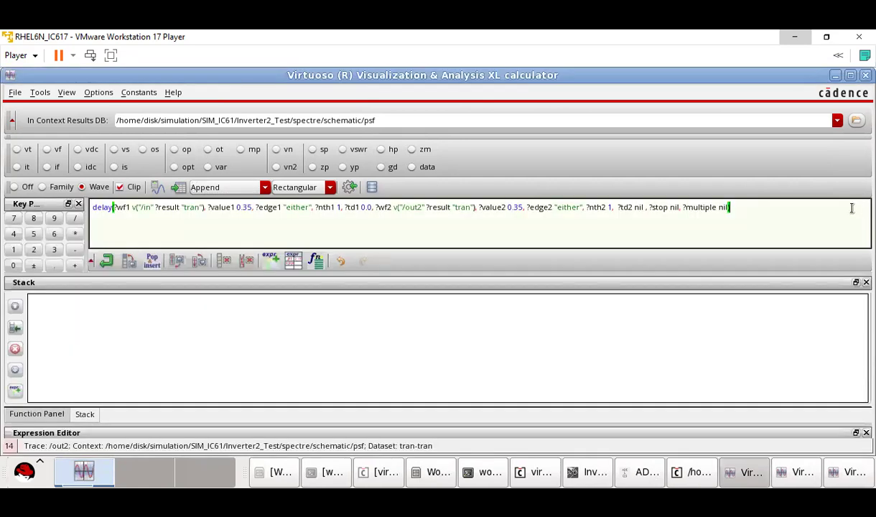
click(177, 187)
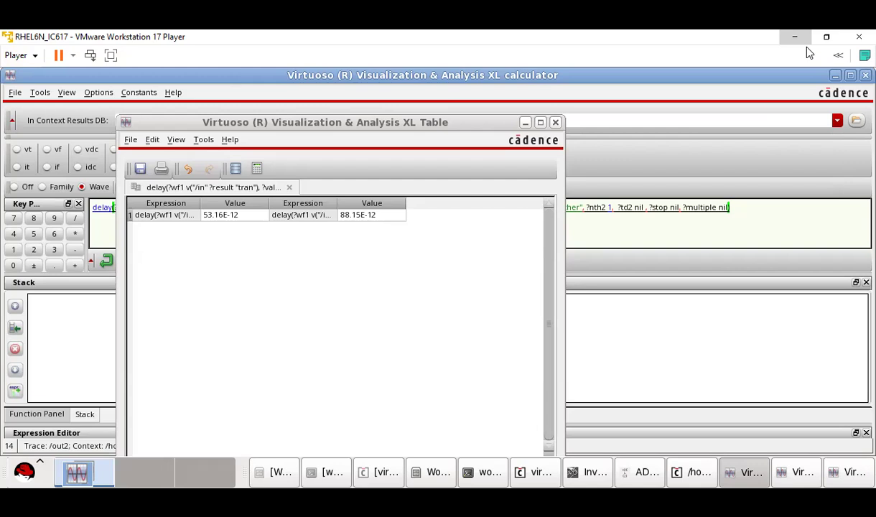
click(555, 122)
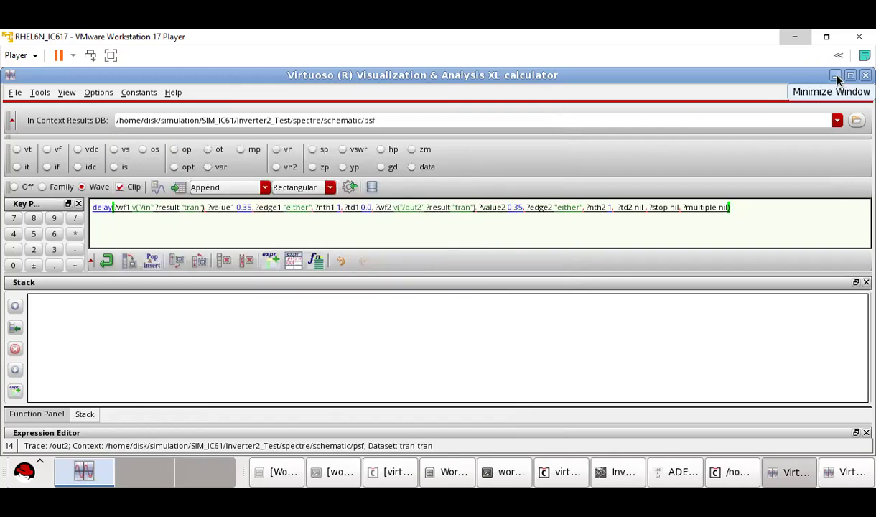
Step: Minimise the calculator, waveform, simulation log and ADE L windows to reveal the Inverter2_Test schematic
click(836, 76)
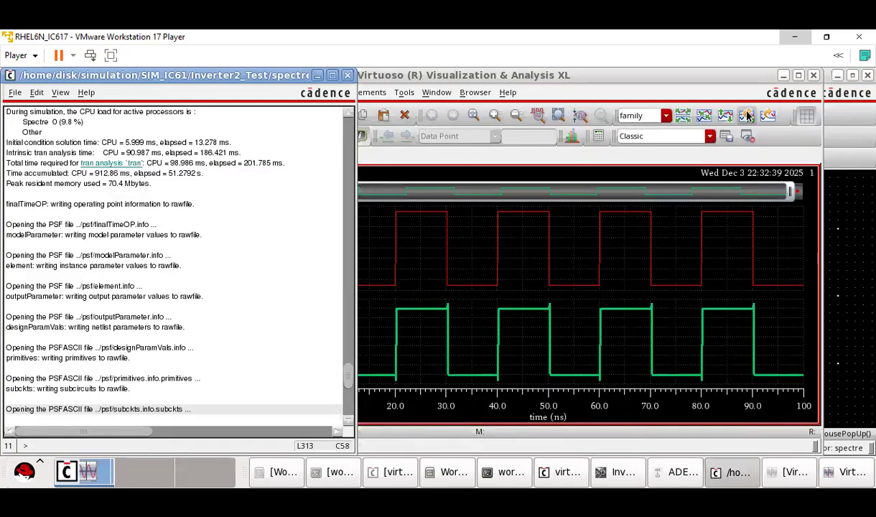
click(783, 76)
click(317, 75)
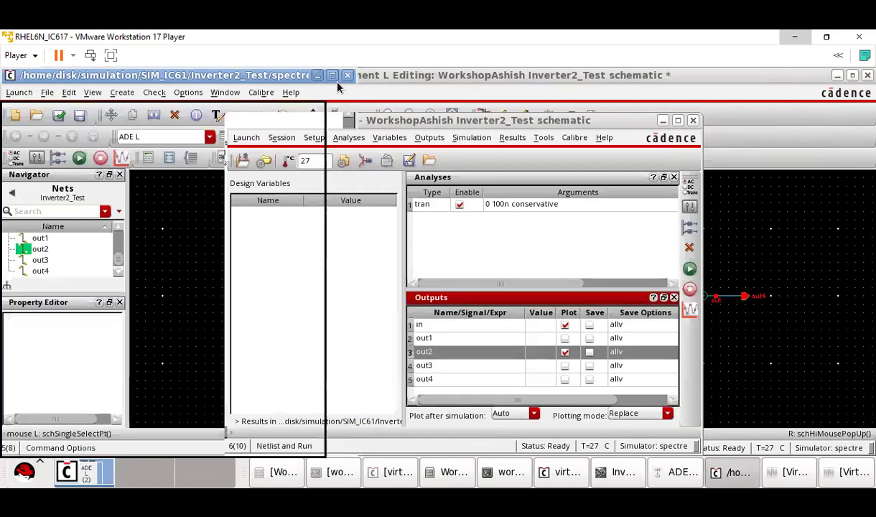
click(663, 121)
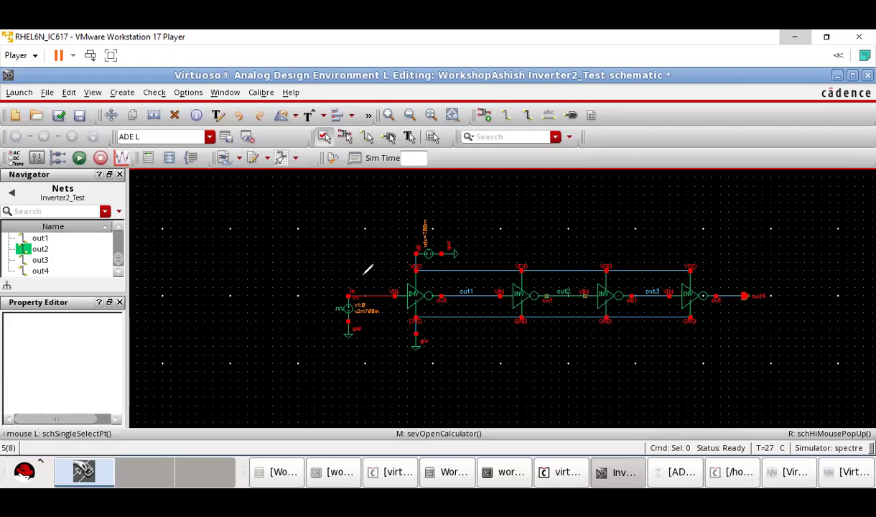
drag(357, 270, 381, 282)
mouse_move(462, 304)
mouse_down()
mouse_move(479, 306)
mouse_move(464, 306)
mouse_up()
mouse_move(546, 243)
mouse_down()
mouse_move(549, 263)
mouse_move(582, 264)
mouse_up()
drag(630, 247, 628, 274)
drag(638, 266, 658, 264)
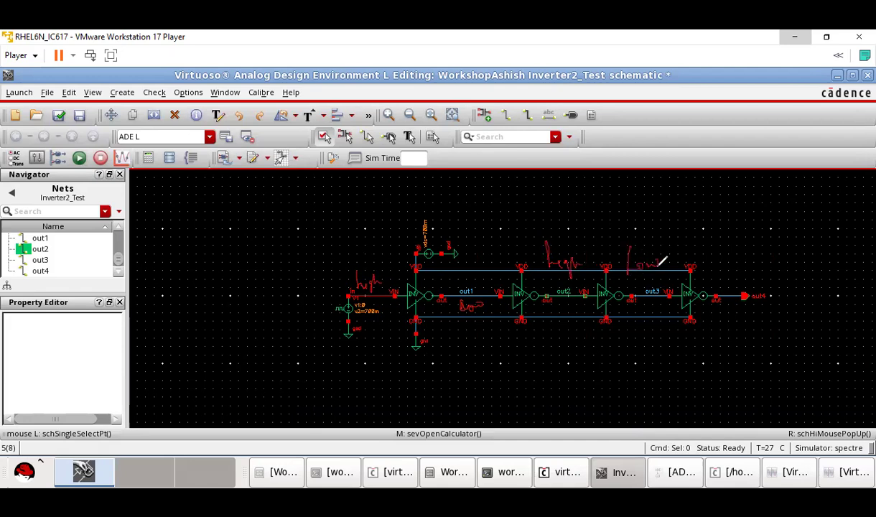
mouse_move(733, 255)
mouse_down()
mouse_move(742, 273)
mouse_move(756, 278)
mouse_move(772, 268)
mouse_up()
click(745, 256)
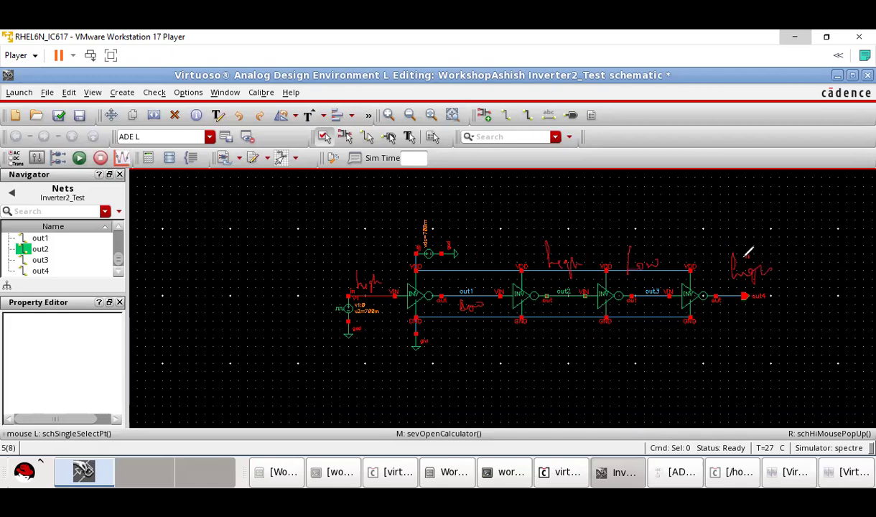
mouse_move(169, 235)
mouse_down()
mouse_move(176, 224)
mouse_move(257, 210)
mouse_up()
drag(278, 212, 294, 209)
mouse_move(224, 256)
mouse_down()
mouse_move(249, 248)
mouse_move(264, 259)
mouse_move(273, 237)
mouse_move(358, 204)
mouse_up()
mouse_move(153, 319)
mouse_down()
mouse_move(182, 304)
mouse_move(198, 311)
mouse_move(290, 289)
mouse_move(356, 260)
mouse_up()
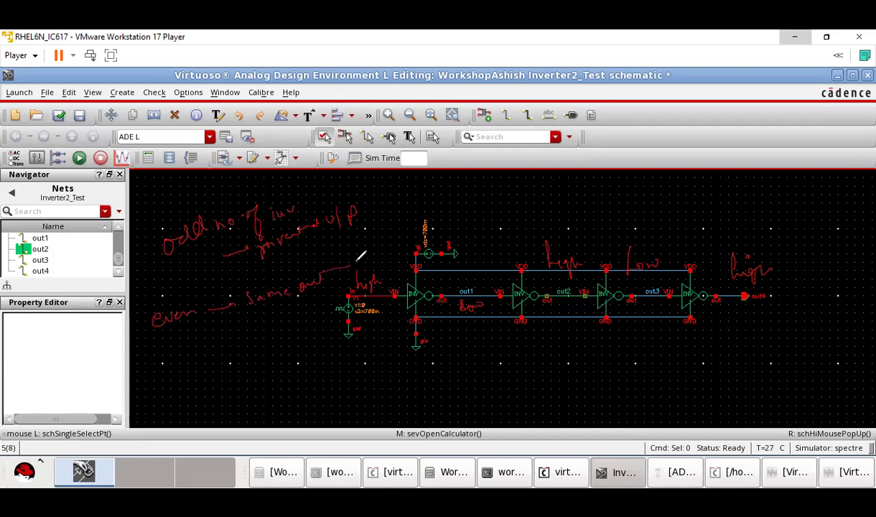
drag(367, 260, 386, 281)
mouse_move(537, 246)
mouse_down()
mouse_move(551, 260)
mouse_move(567, 239)
mouse_move(535, 235)
mouse_up()
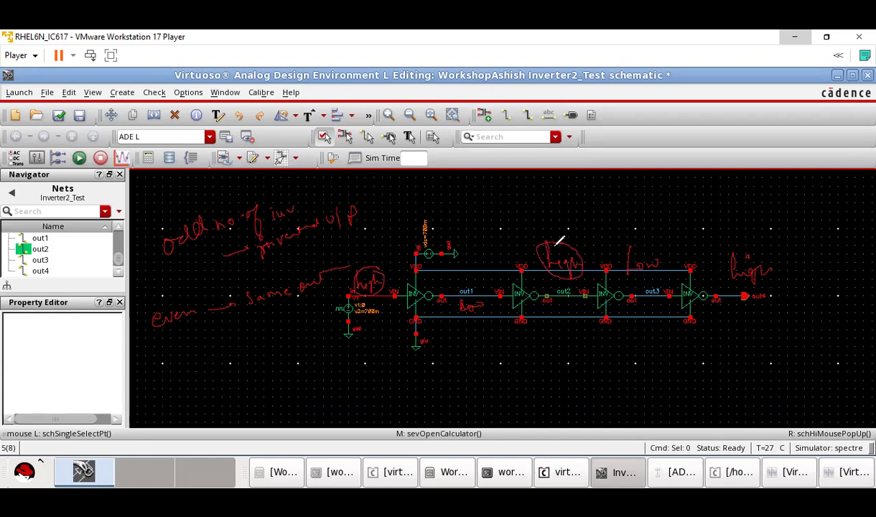
mouse_move(372, 274)
mouse_down()
mouse_move(378, 260)
mouse_move(346, 277)
mouse_move(379, 258)
mouse_move(369, 272)
mouse_up()
mouse_move(663, 245)
mouse_down()
mouse_move(634, 229)
mouse_move(664, 241)
mouse_move(619, 249)
mouse_up()
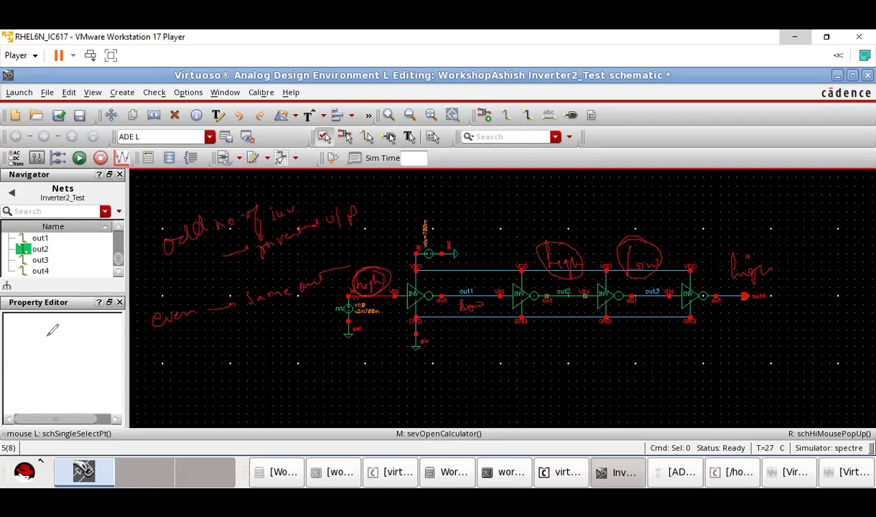
key(Escape)
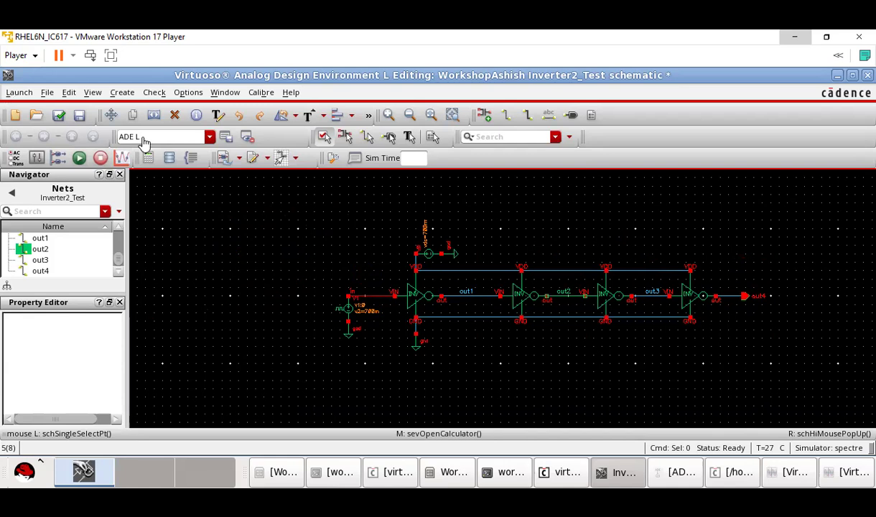
Step: Close the waveform, calculator and simulation log windows, leaving the ADE L window over the schematic
click(675, 472)
click(741, 474)
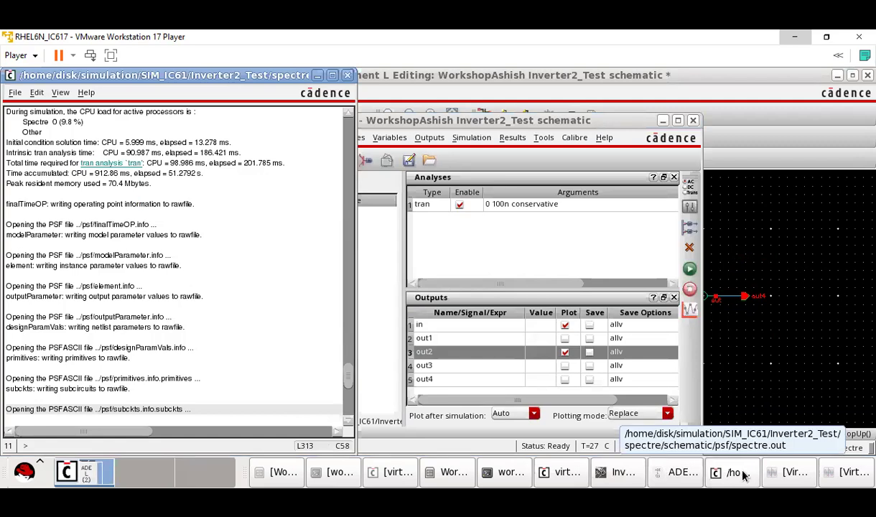
click(745, 474)
click(779, 476)
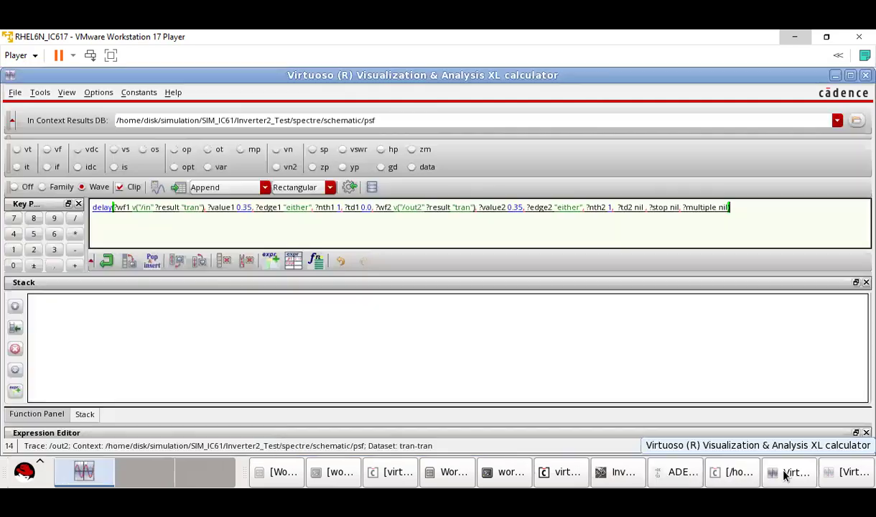
click(830, 474)
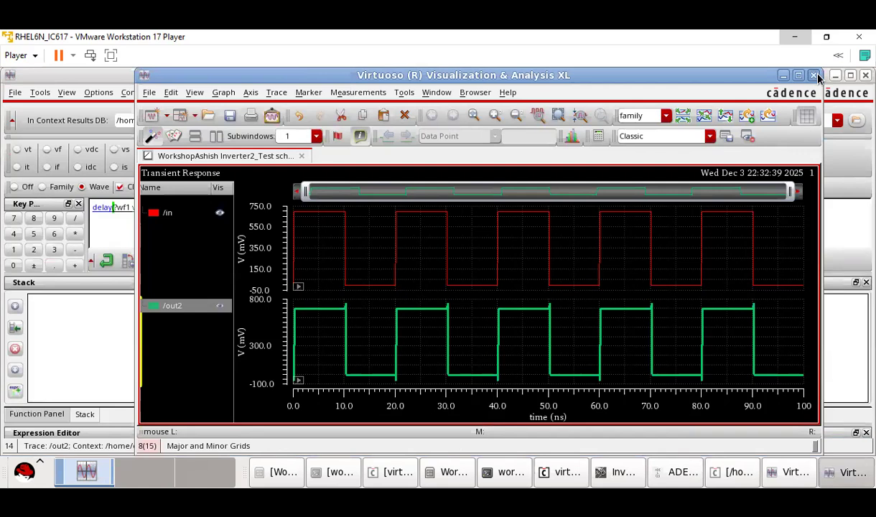
click(814, 74)
click(836, 74)
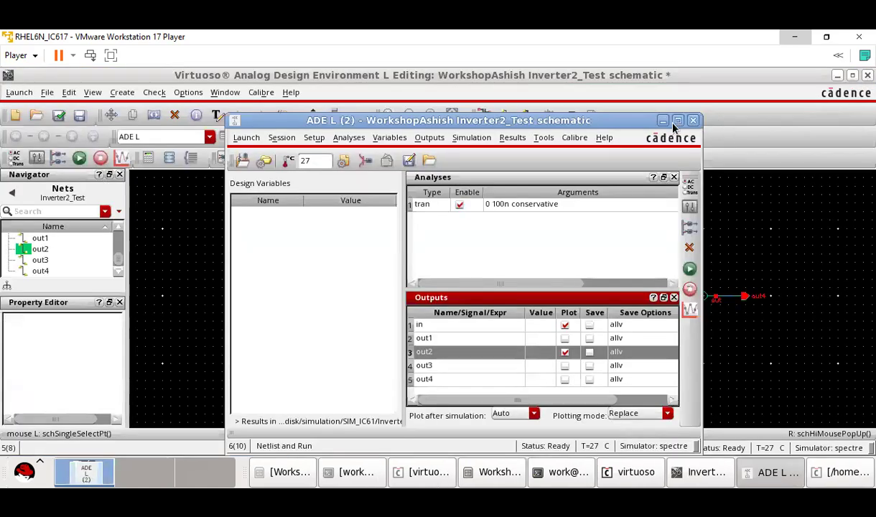
click(824, 473)
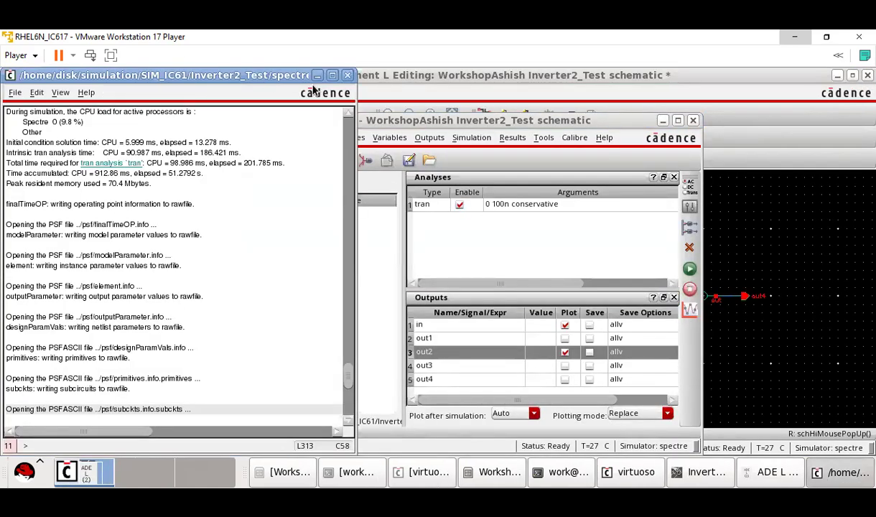
click(348, 74)
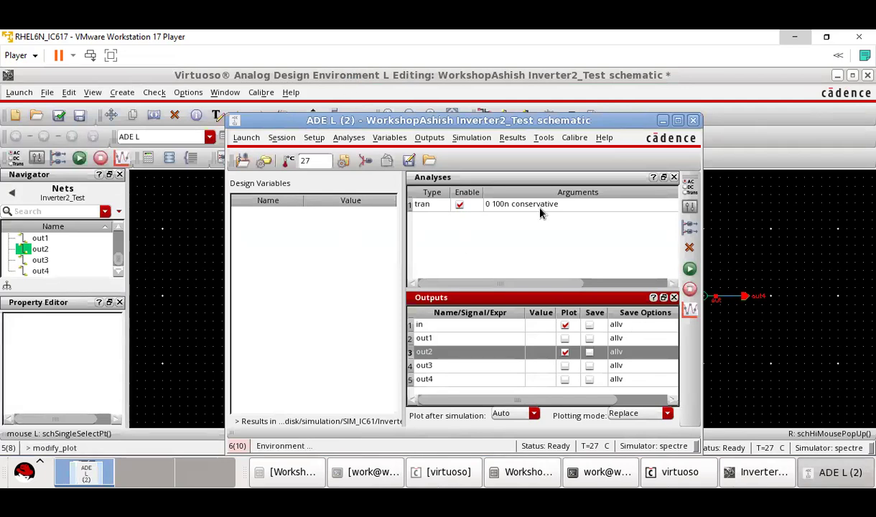
Step: Move the ADE L window aside and set out1 to be plotted instead of out2, alongside in
drag(508, 126, 356, 89)
click(414, 314)
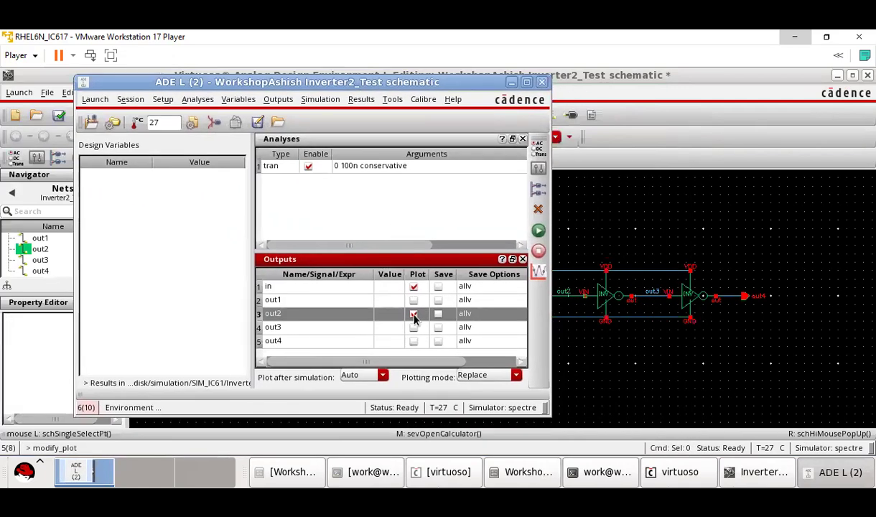
click(414, 300)
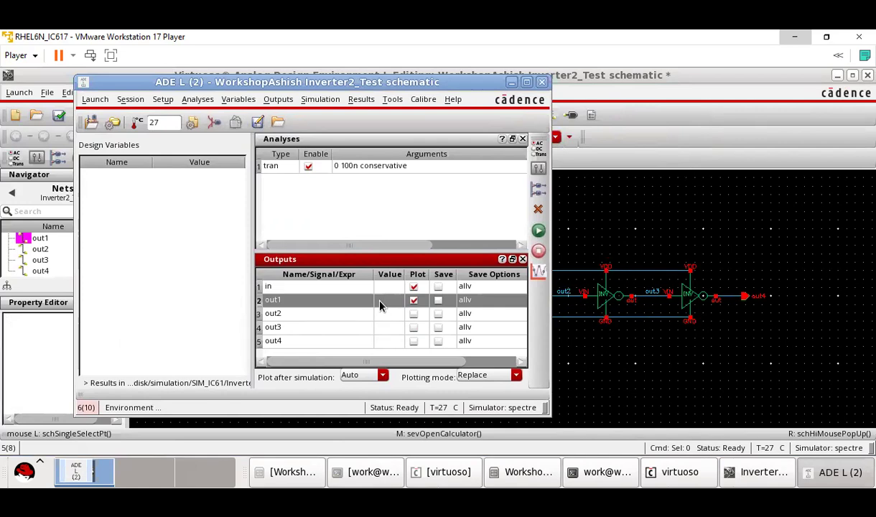
Step: Rerun the transient simulation and split the /in and /out1 traces into separate strips in the maximised waveform window
click(540, 230)
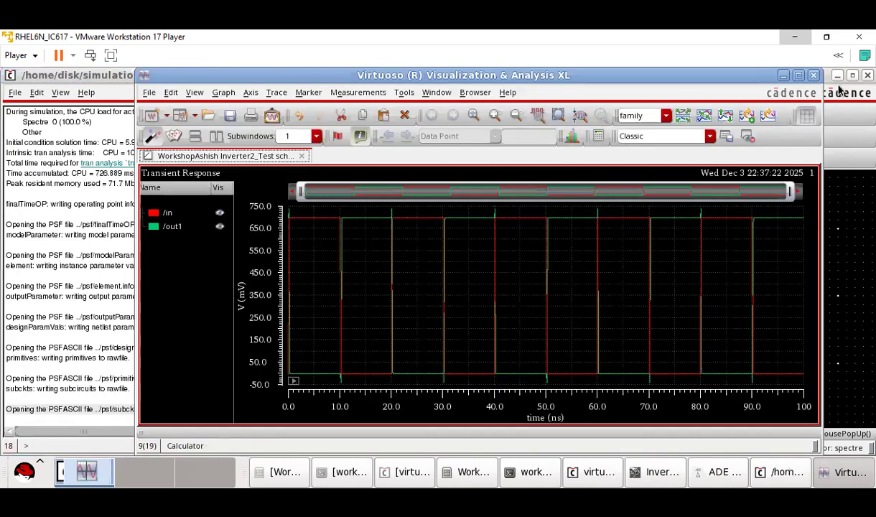
click(799, 76)
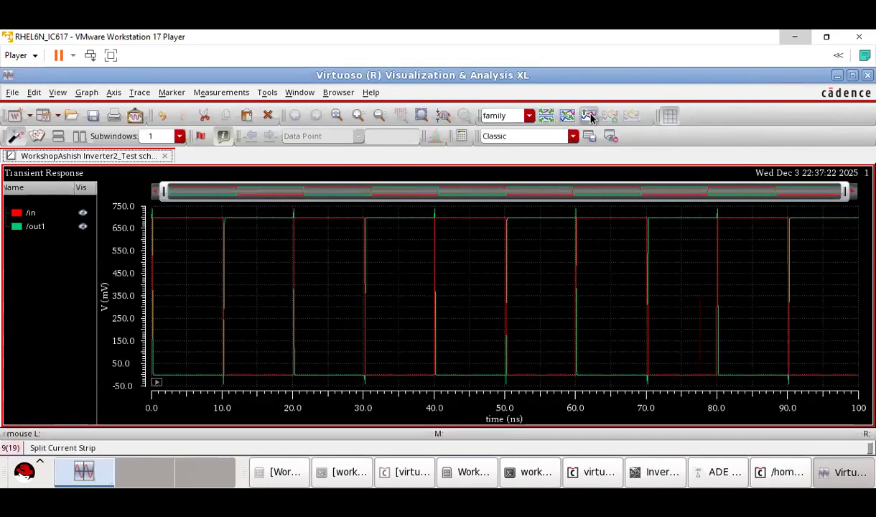
click(588, 115)
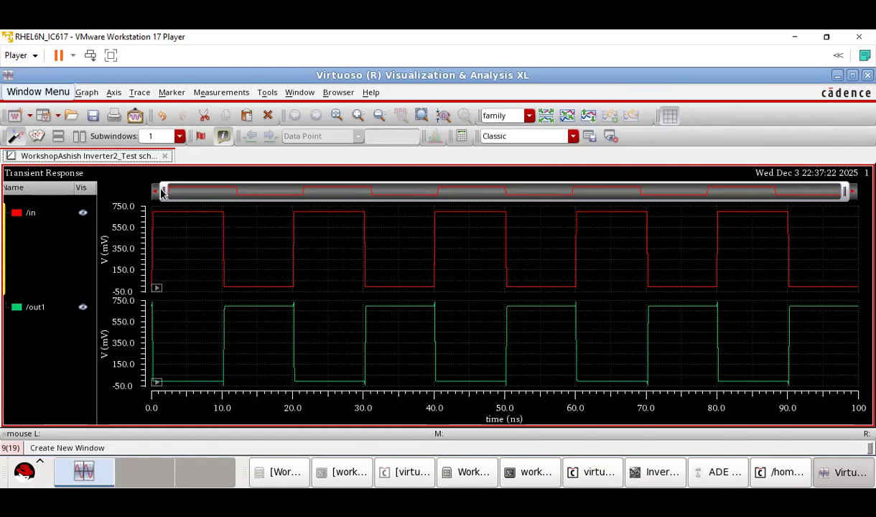
Step: Narrow the waveform time range to about 9.5–11.3 ns around the first falling edge of /in
drag(165, 192, 234, 199)
drag(845, 191, 239, 192)
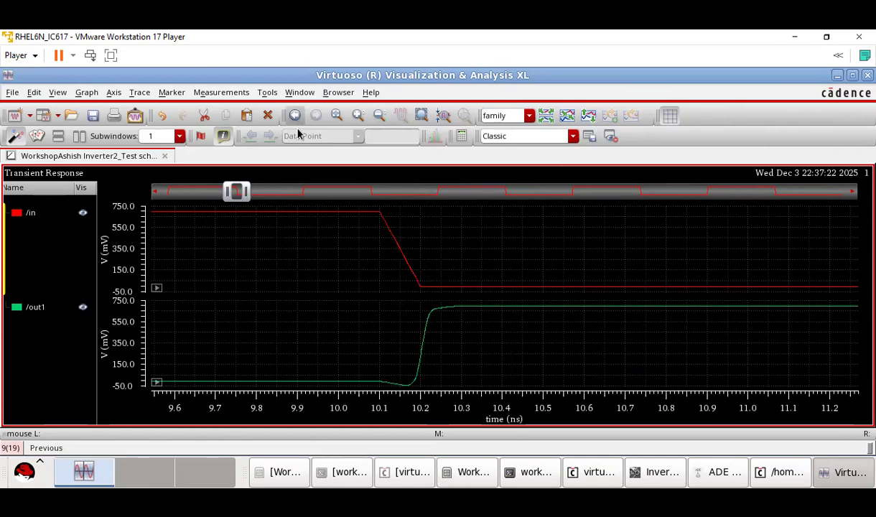
mouse_move(360, 215)
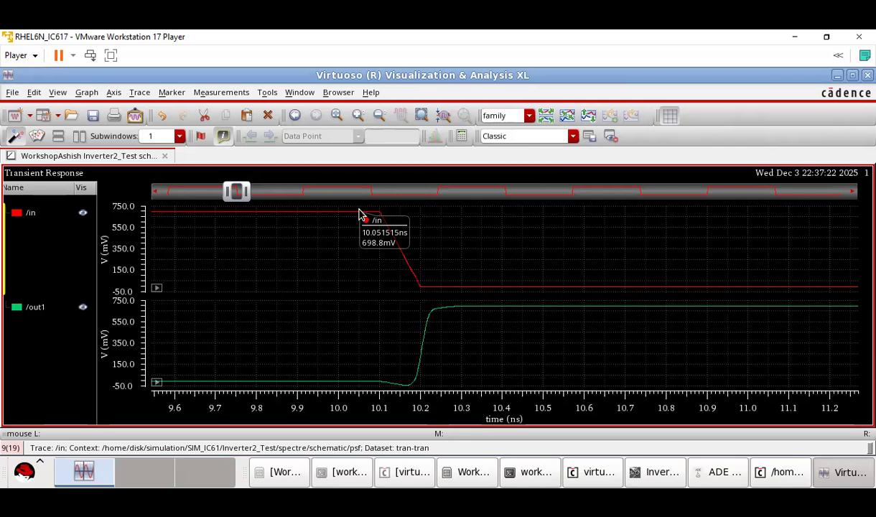
Step: Open the calculator and clear the old in-to-out2 delay expression from the buffer and the delay function's Signal1
click(268, 93)
click(286, 116)
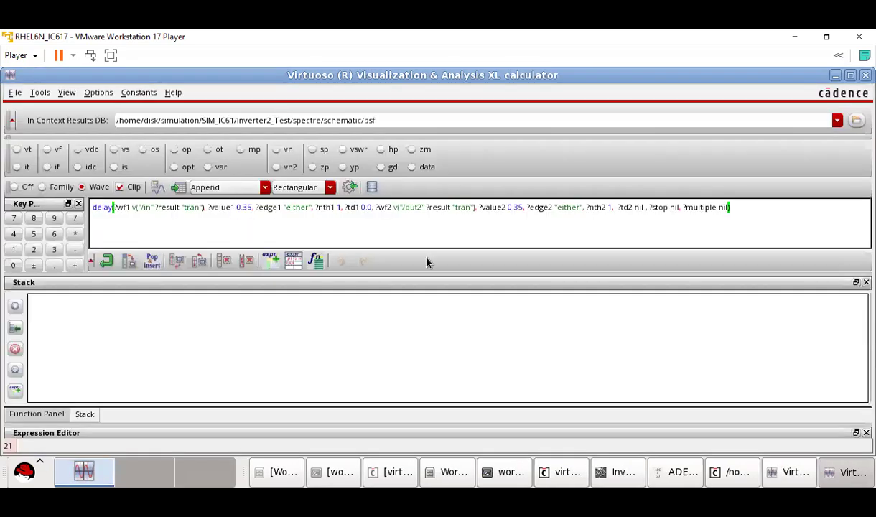
drag(767, 202, 869, 213)
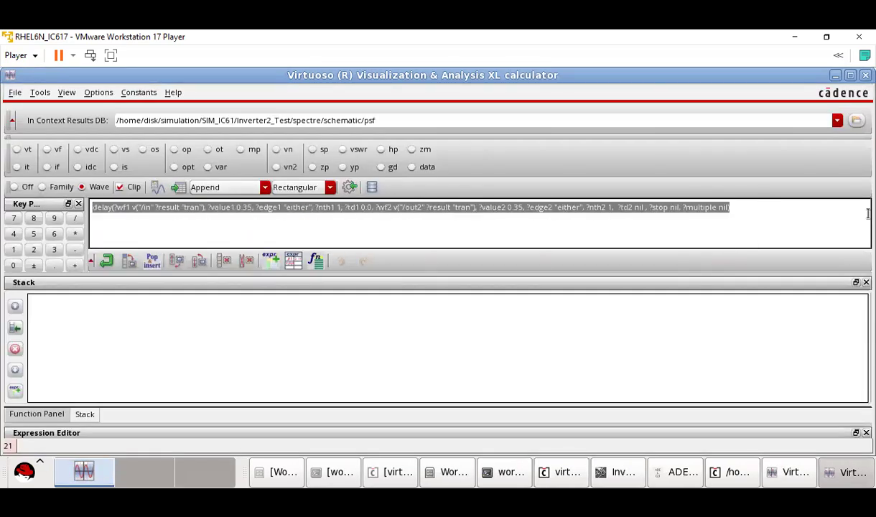
key(Delete)
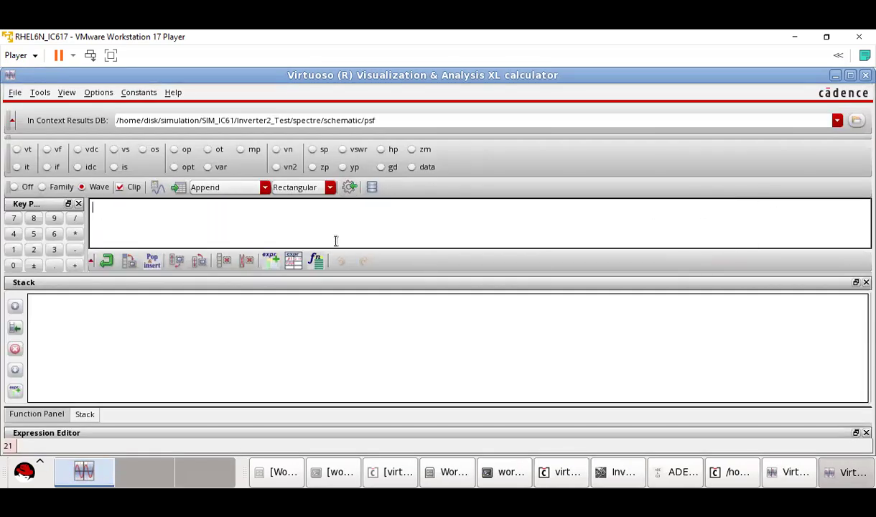
click(317, 263)
drag(767, 345, 81, 349)
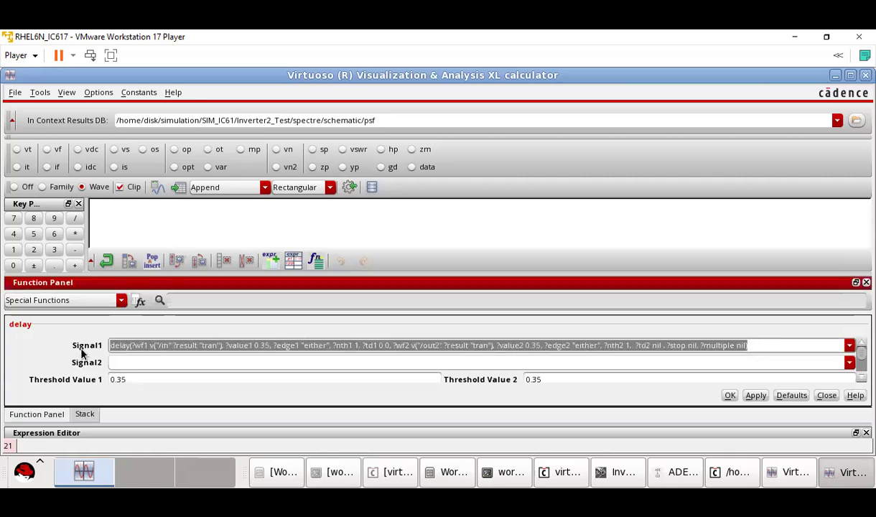
key(Delete)
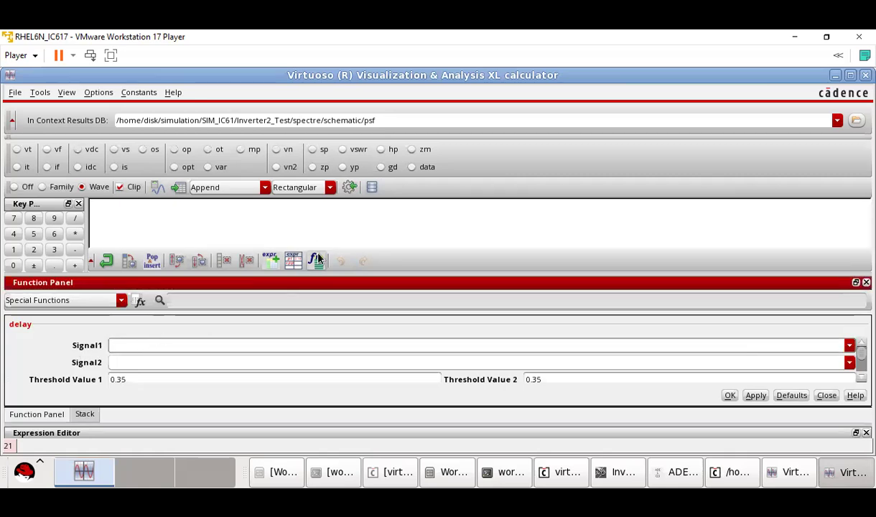
Step: Fill the delay function's Signal1 with the /in trace and Signal2 with the /out1 trace from the waveform window
click(785, 473)
click(406, 263)
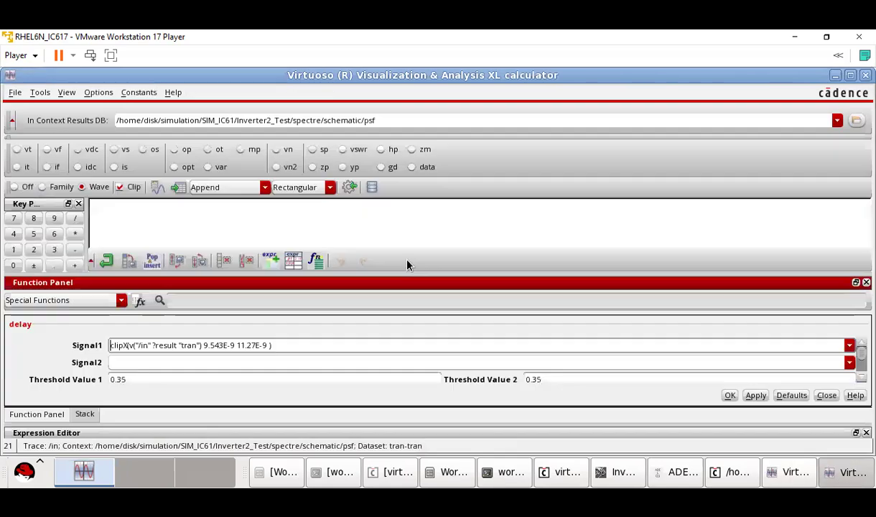
click(216, 360)
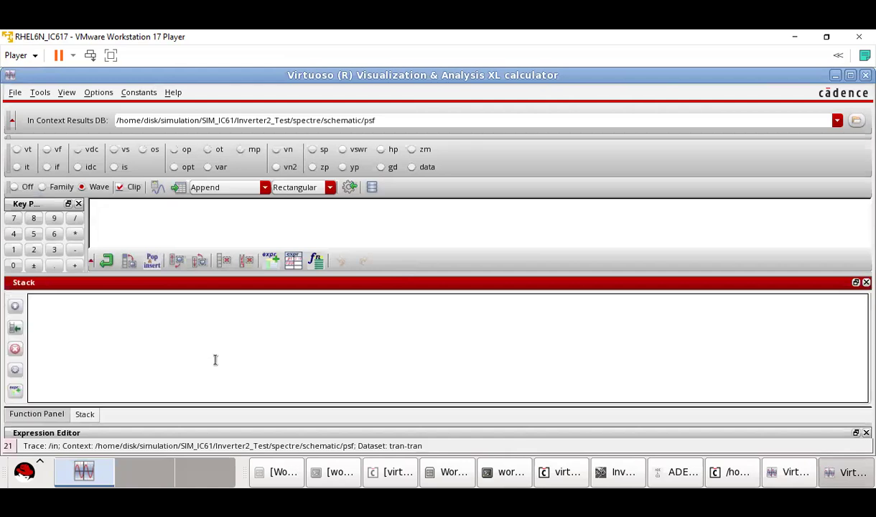
click(866, 283)
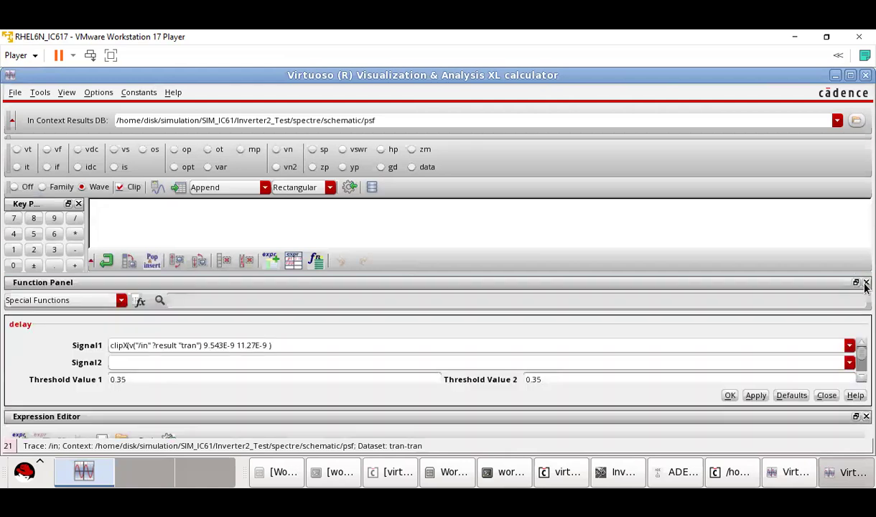
click(207, 363)
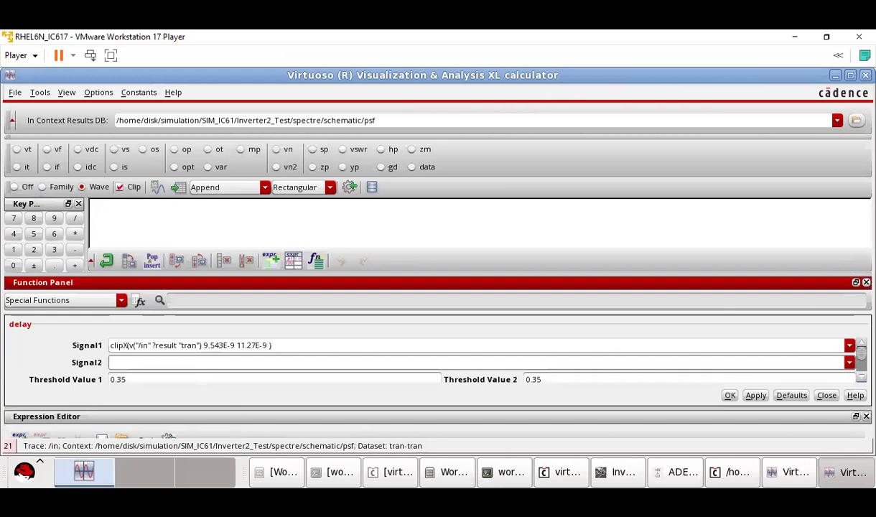
click(788, 477)
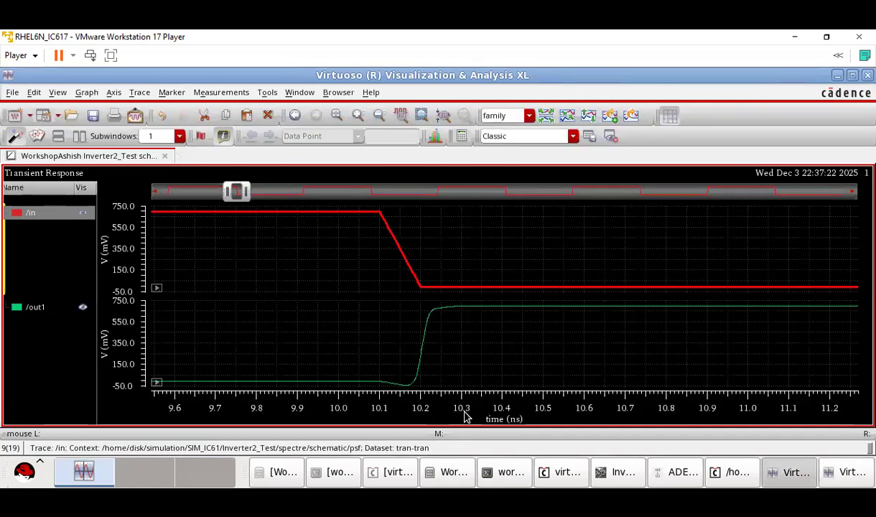
click(424, 357)
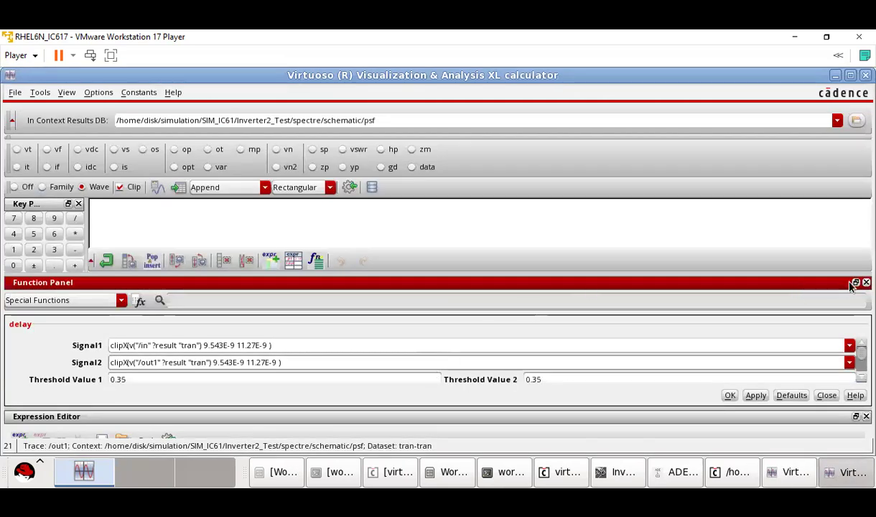
Step: Undock the Function Panel and enlarge it to show all the delay function's parameters
click(856, 283)
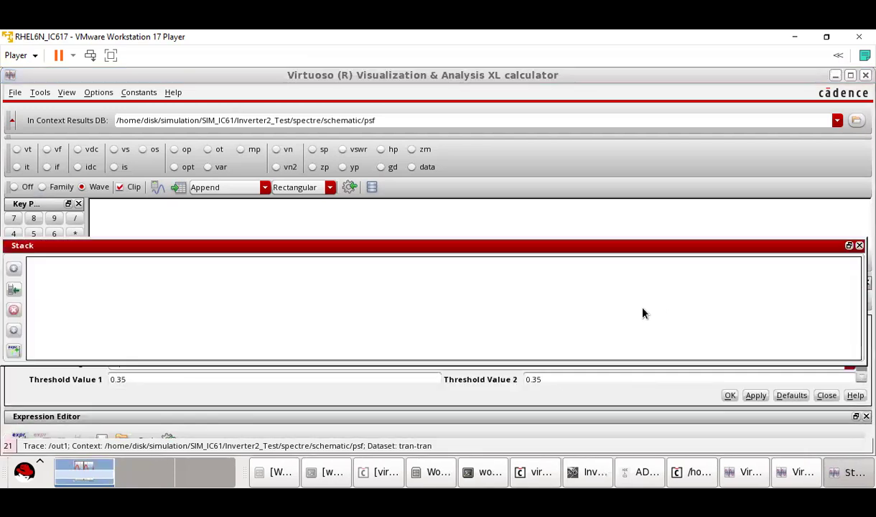
click(849, 246)
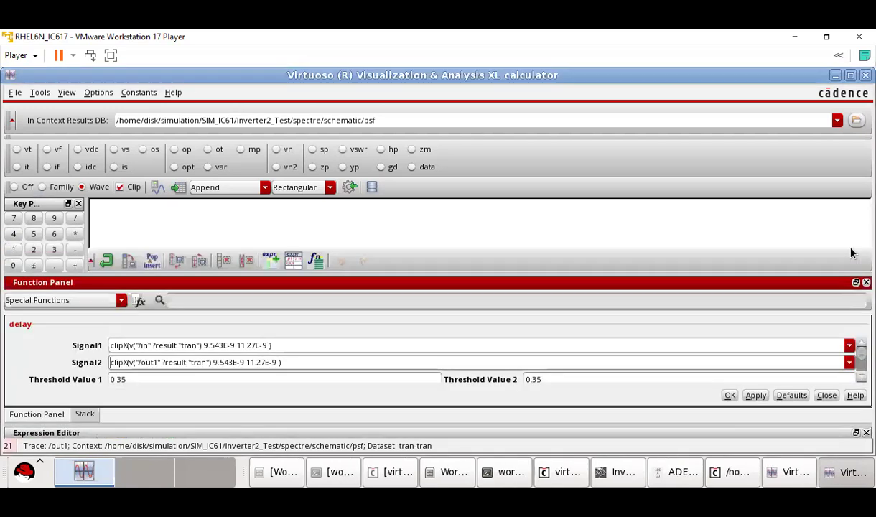
double_click(473, 287)
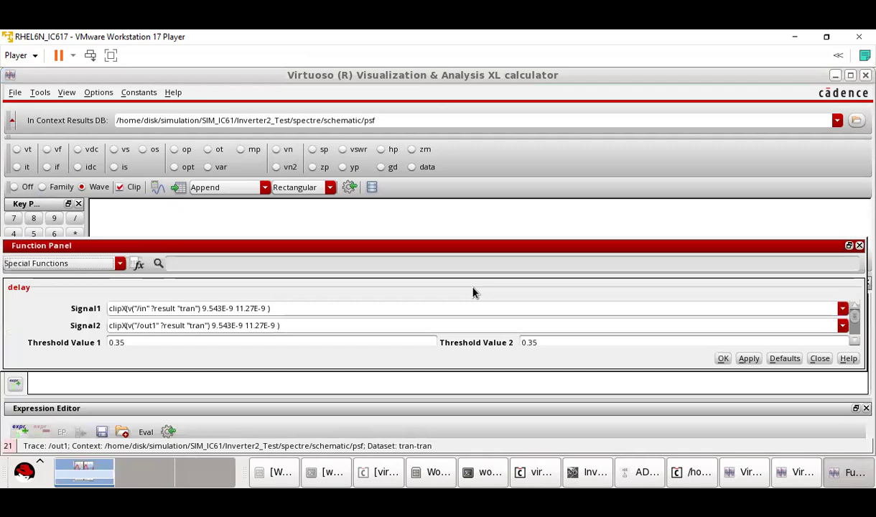
drag(408, 246, 418, 145)
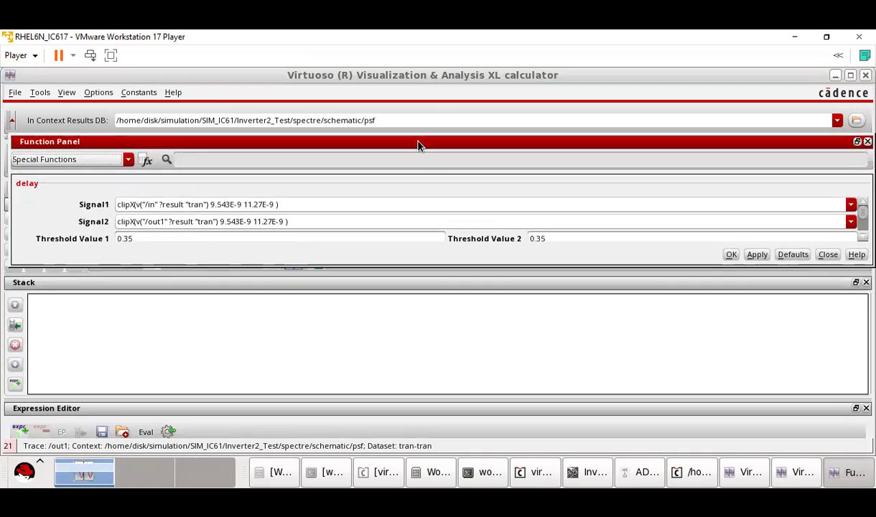
drag(423, 268, 416, 421)
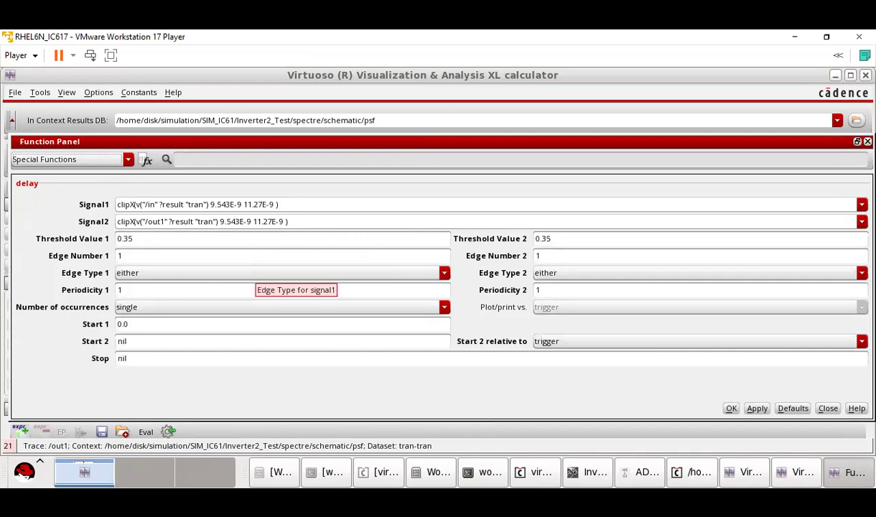
Step: Check the edge directions in the waveforms, set Edge Type 1 to falling and Edge Type 2 to rising, and apply the delay function
click(748, 472)
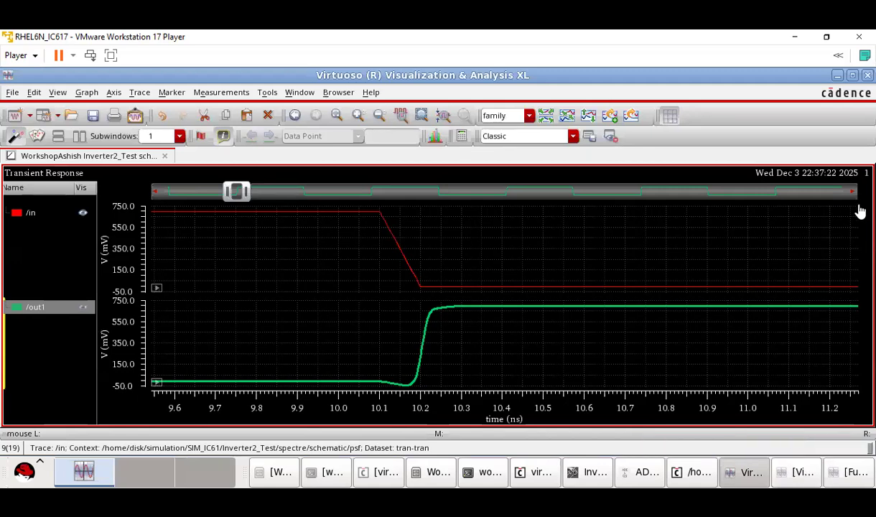
click(838, 76)
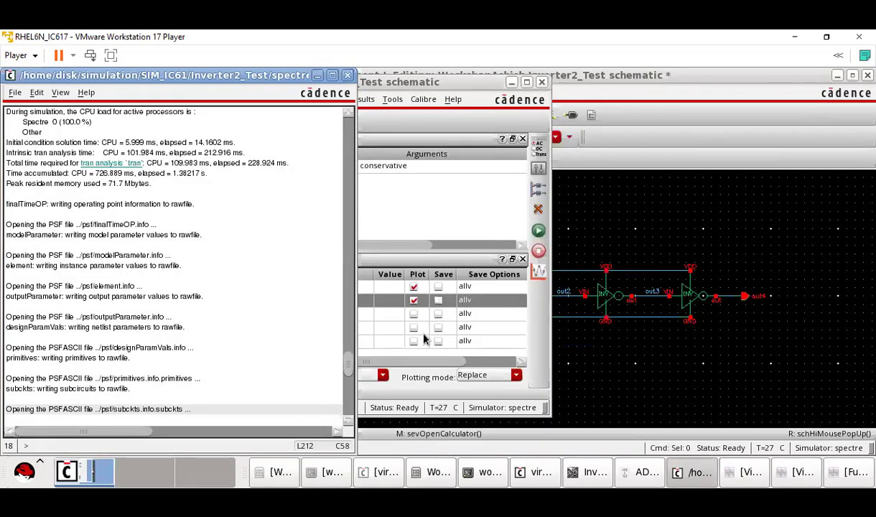
click(747, 472)
click(783, 472)
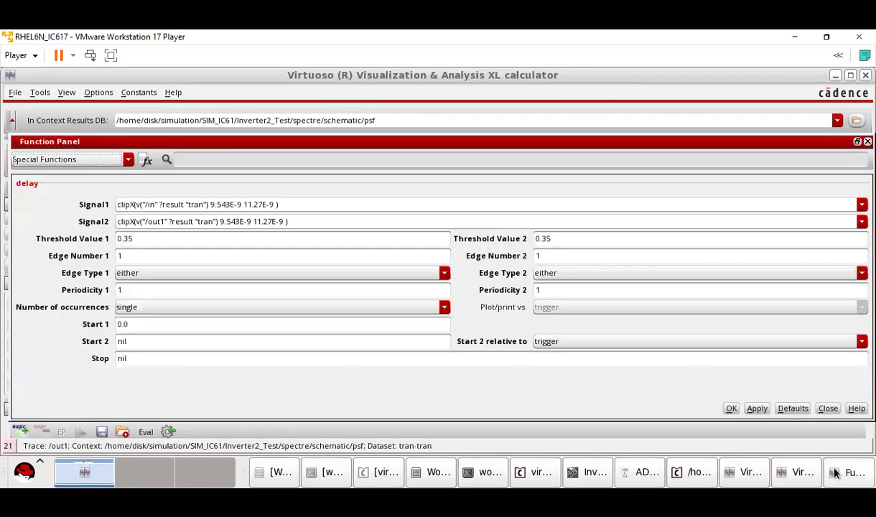
click(166, 277)
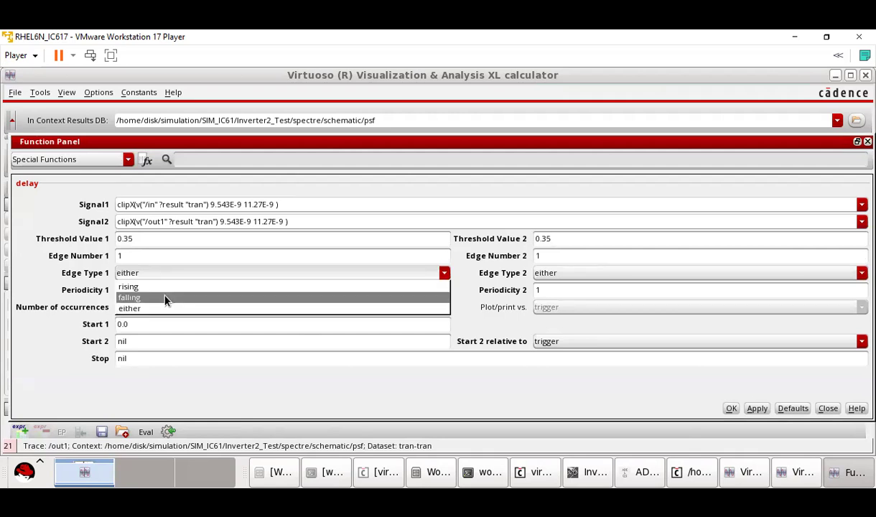
click(165, 298)
click(570, 275)
click(567, 286)
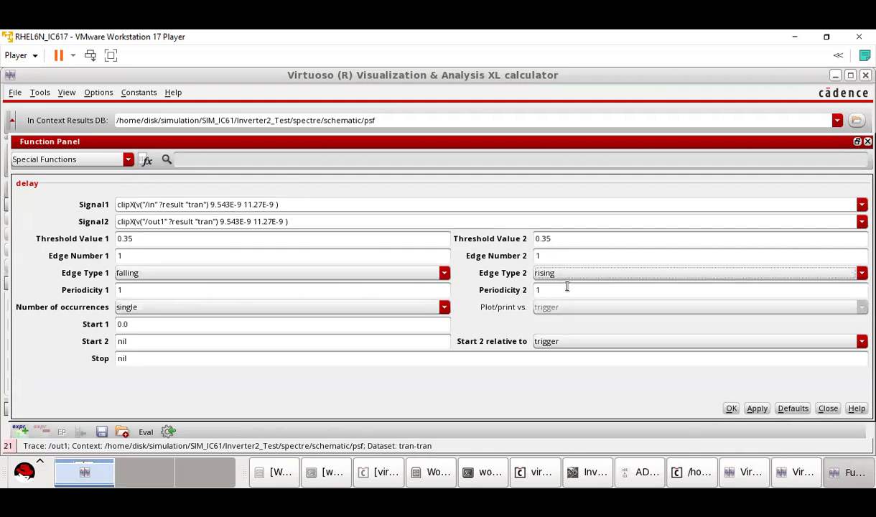
click(766, 411)
Step: Redock the Function Panel and evaluate the falling-to-rising delay expression in a table, then minimise the table
drag(744, 147, 751, 271)
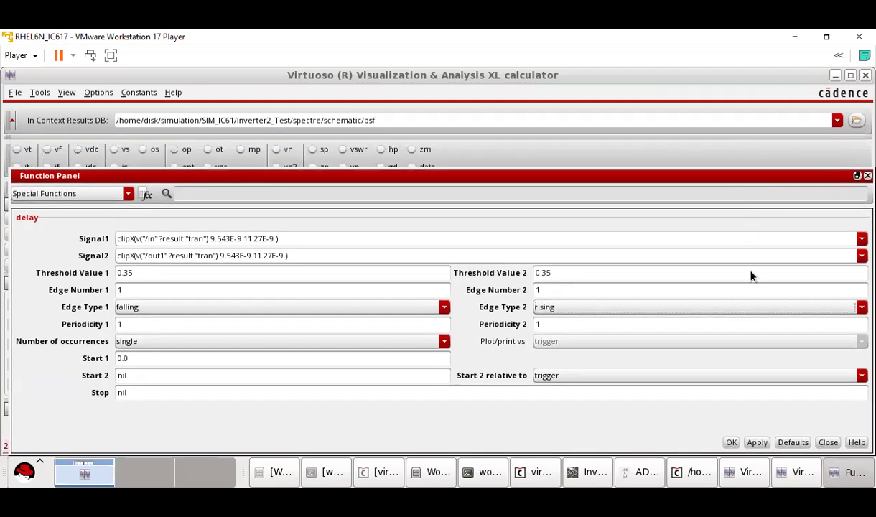
click(857, 176)
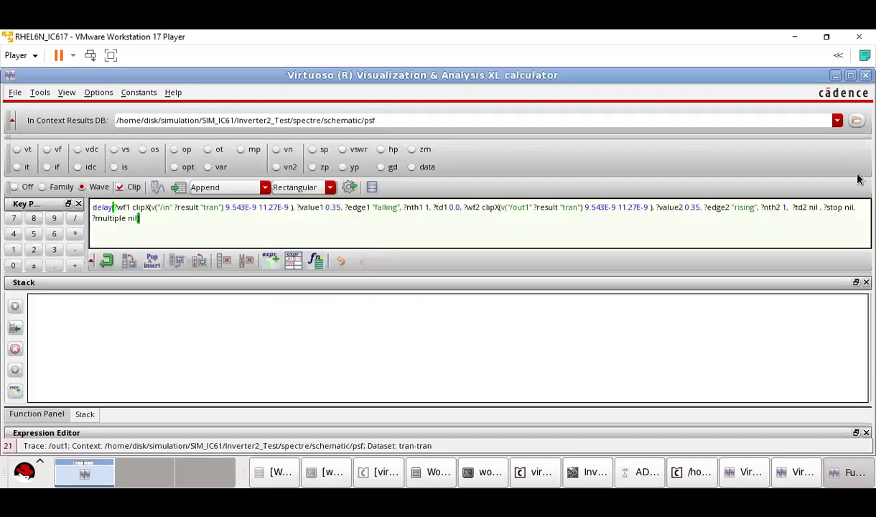
click(178, 187)
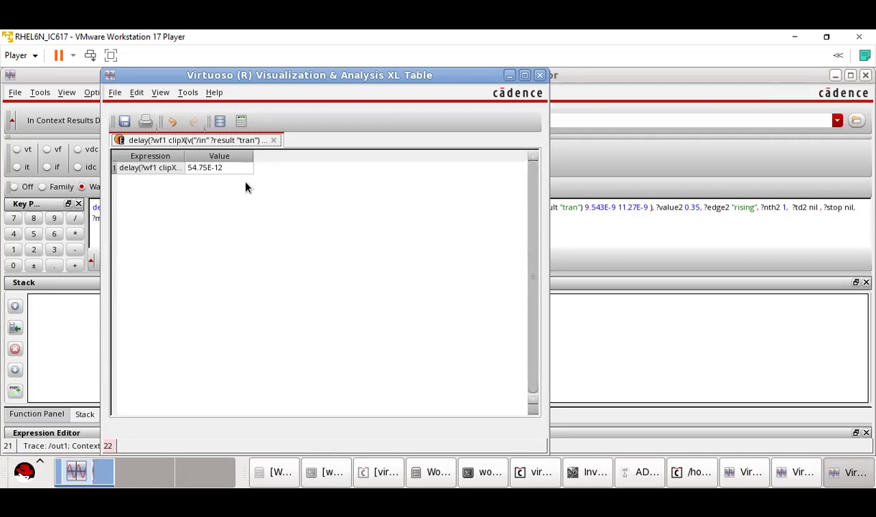
click(511, 75)
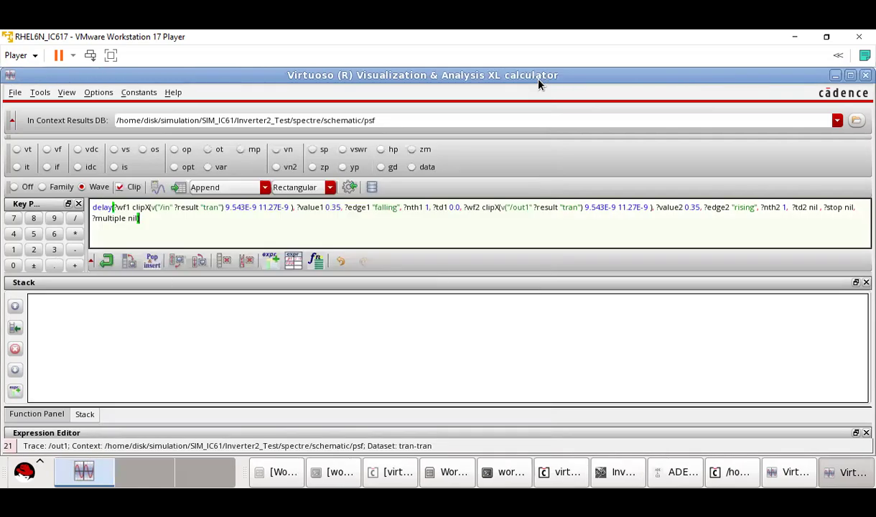
Step: Shift the waveform time range to about 19.7–21.2 ns and examine the rising edge of /in and falling edge of /out1
click(320, 264)
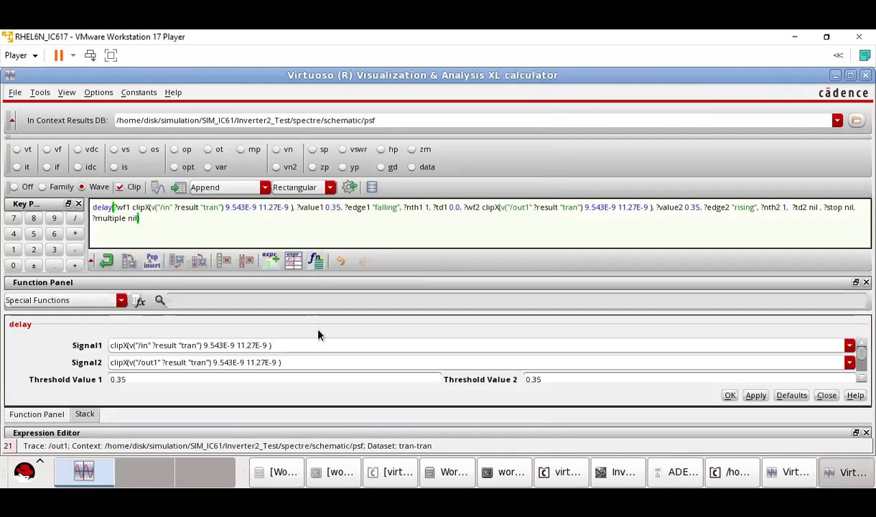
click(776, 473)
drag(248, 193, 313, 199)
mouse_move(227, 192)
mouse_down()
mouse_move(297, 204)
mouse_move(306, 198)
mouse_up()
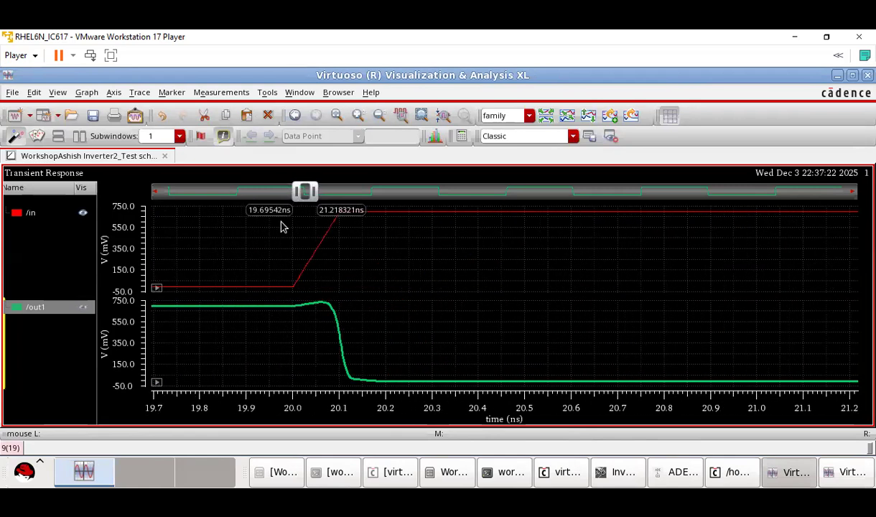
mouse_move(290, 290)
mouse_move(343, 334)
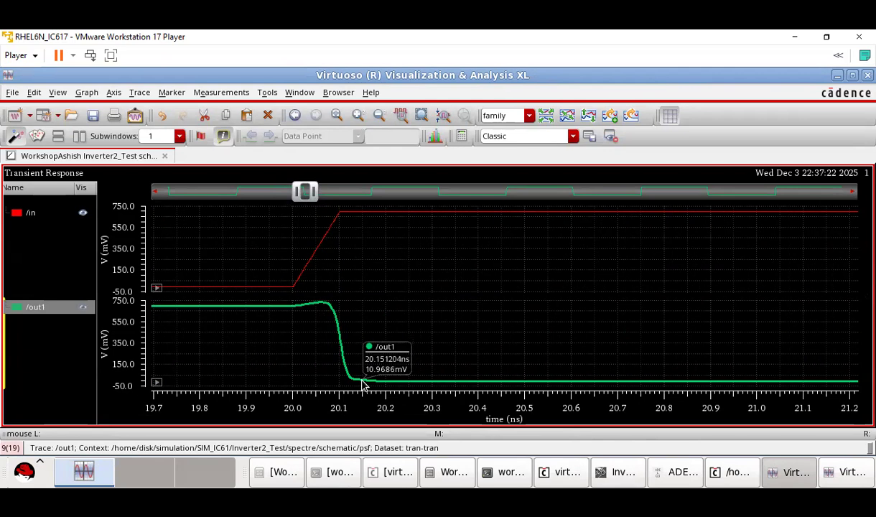
mouse_move(324, 236)
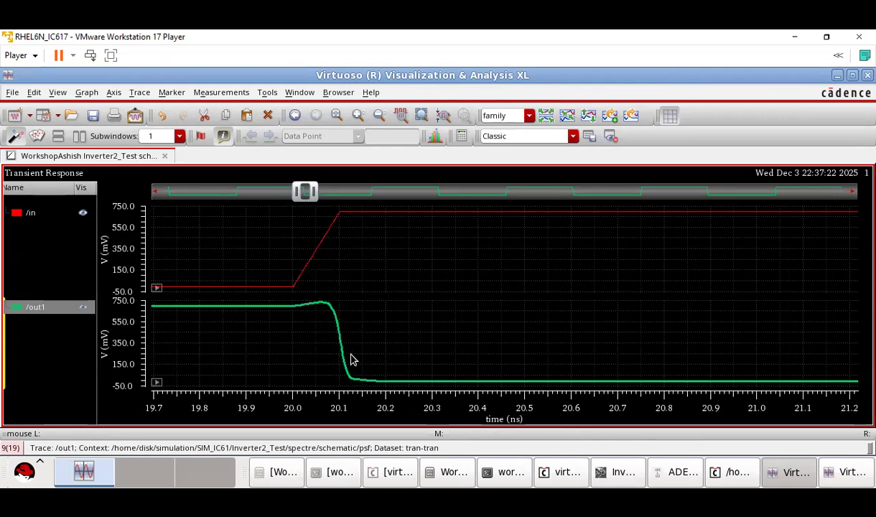
mouse_move(372, 388)
Step: Return to the calculator and clear the previous falling-to-rising delay expression from its buffer
click(677, 474)
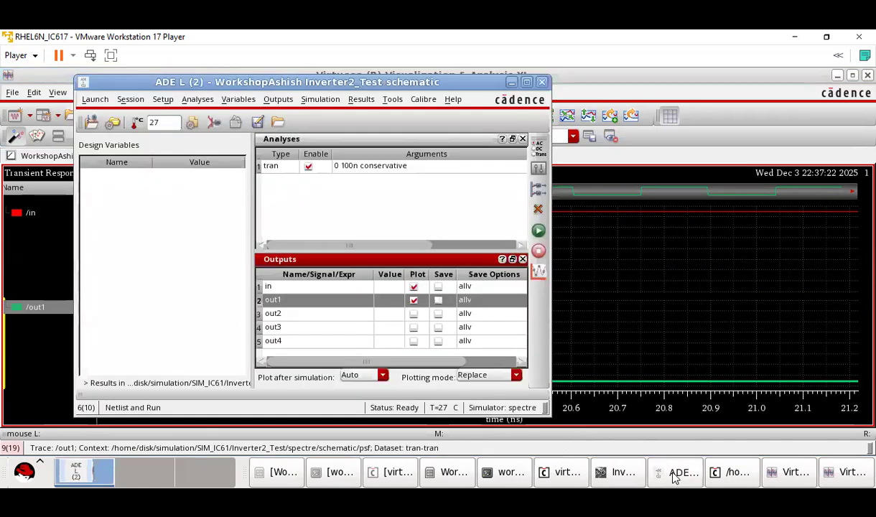
click(677, 474)
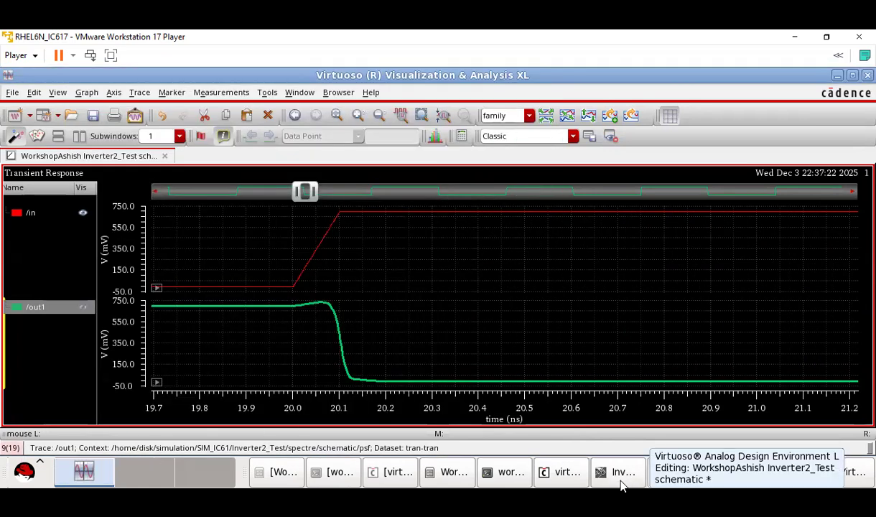
click(855, 480)
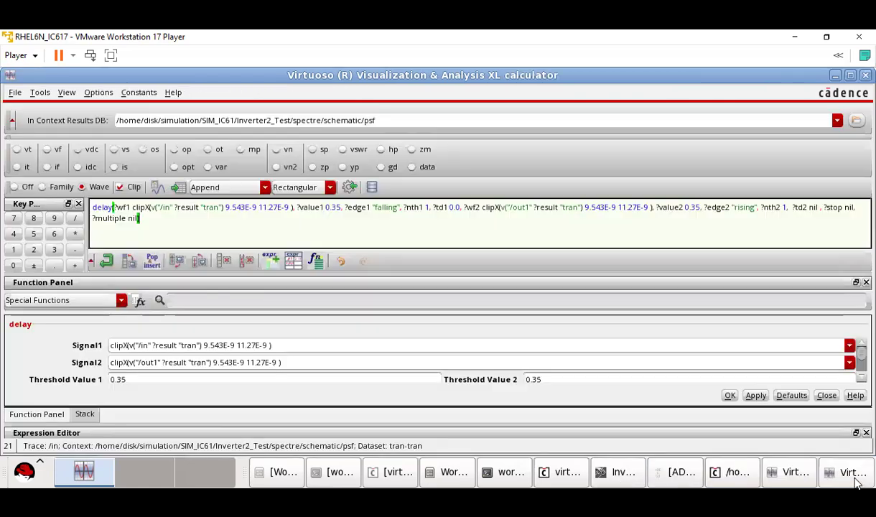
drag(158, 224, 89, 209)
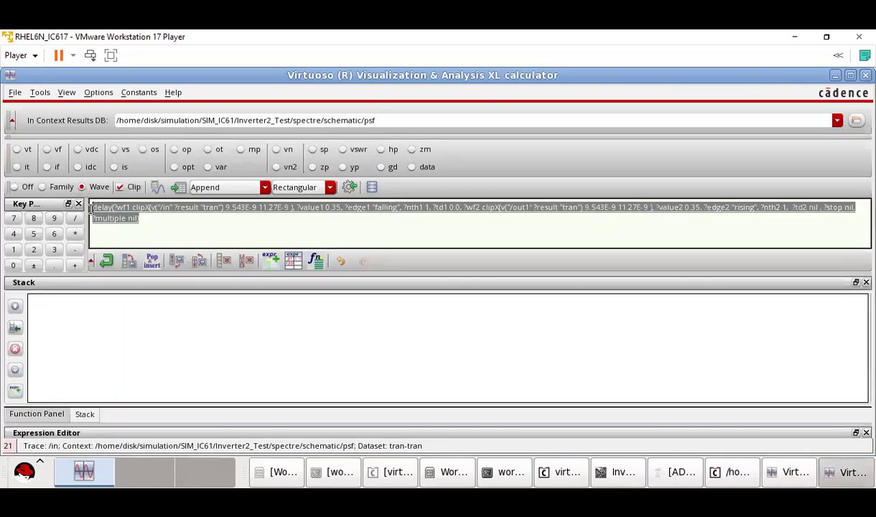
key(BackSpace)
Step: Show the delay function's parameters in the undocked Function Panel and clear both Signal1 and Signal2
click(317, 260)
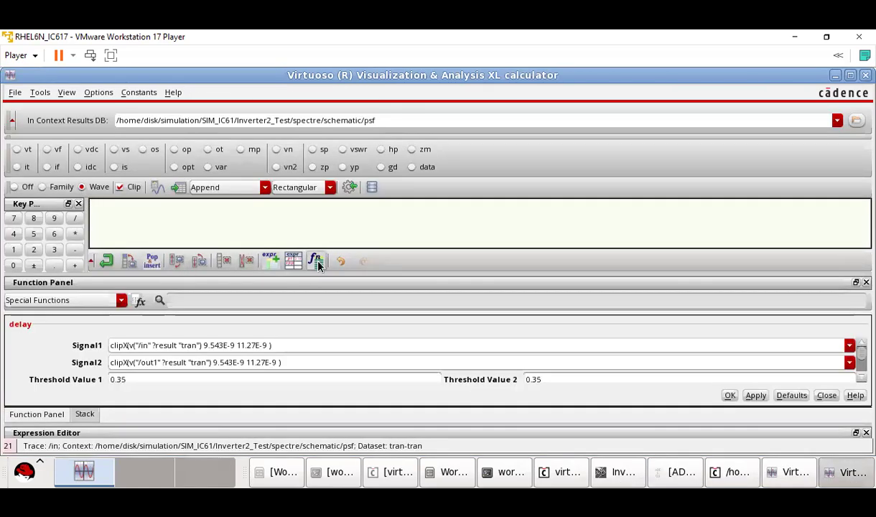
drag(411, 285, 460, 136)
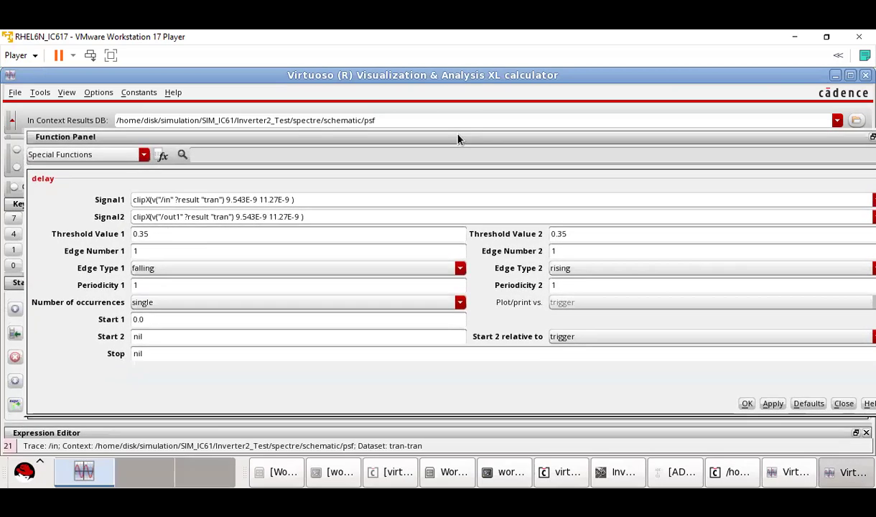
drag(303, 200, 98, 197)
key(BackSpace)
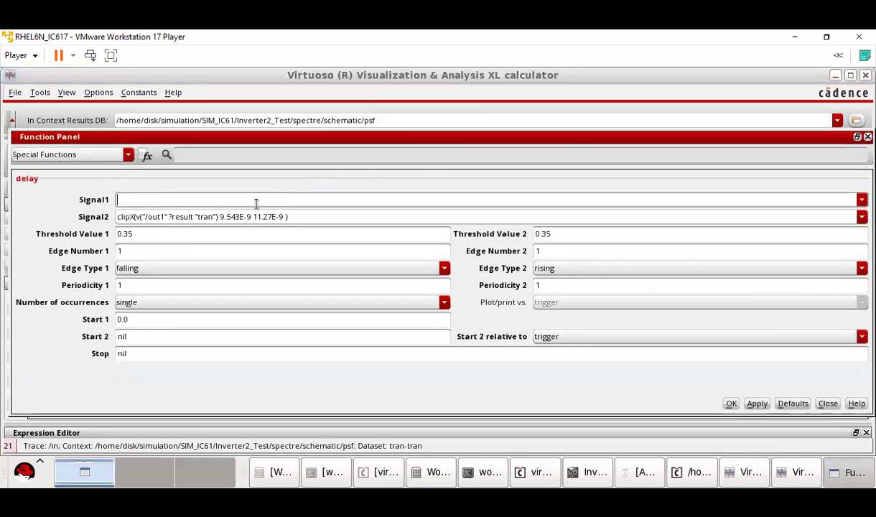
drag(319, 215, 113, 217)
key(BackSpace)
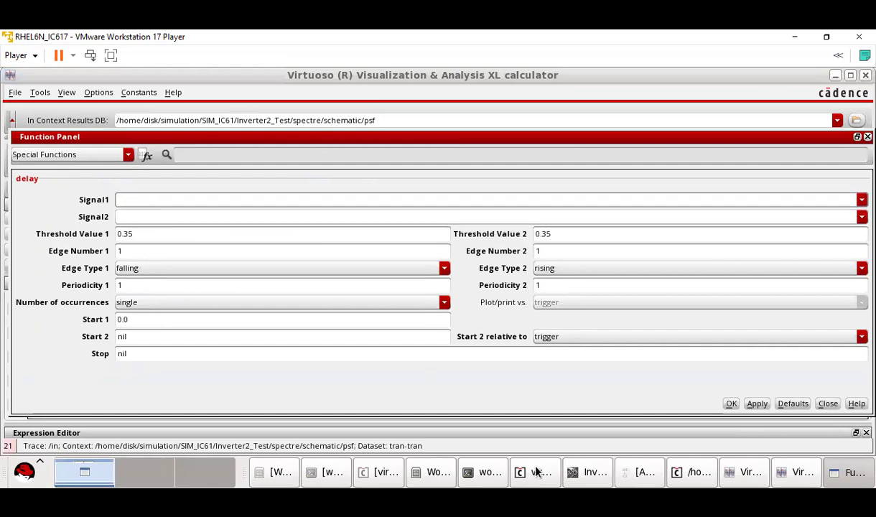
Step: Pick the /in waveform and copy its clipX expression for 19.7E-9 to 21.22E-9 from the buffer into Signal1
click(747, 472)
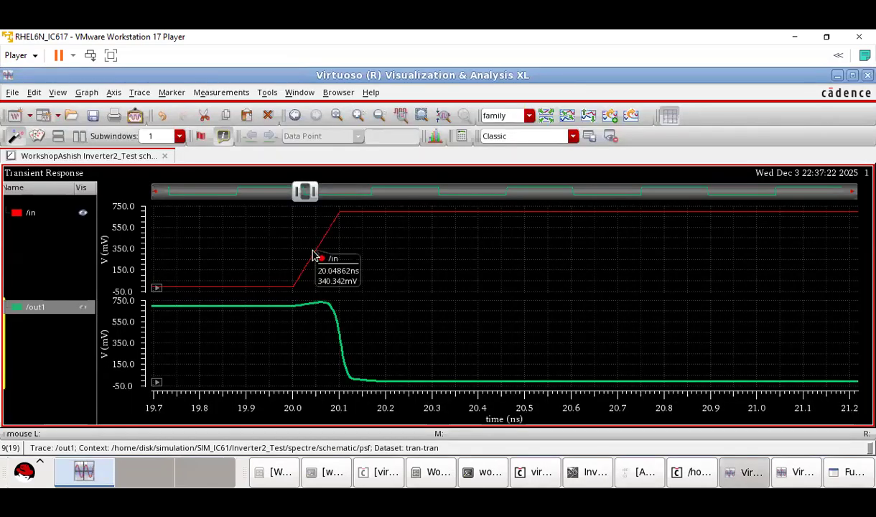
click(313, 253)
drag(276, 136, 283, 250)
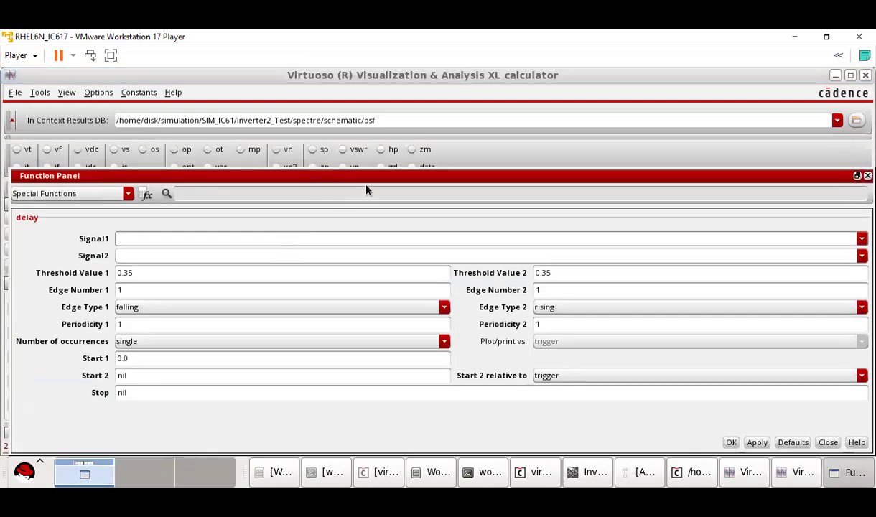
click(857, 176)
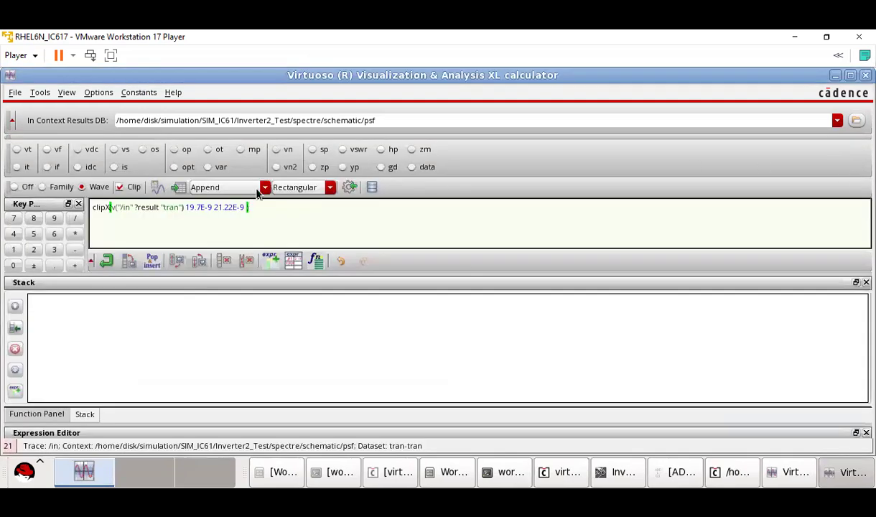
triple_click(161, 207)
key(ctrl+c)
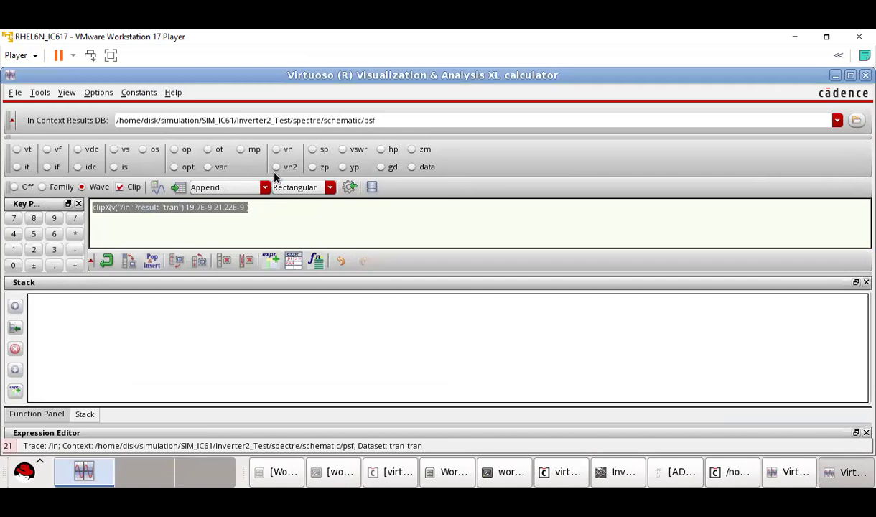
click(318, 264)
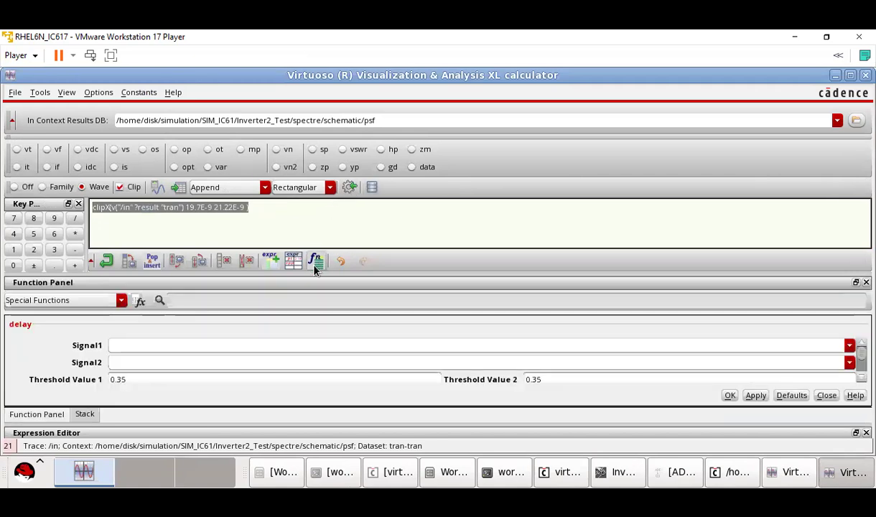
click(147, 344)
middle_click(149, 345)
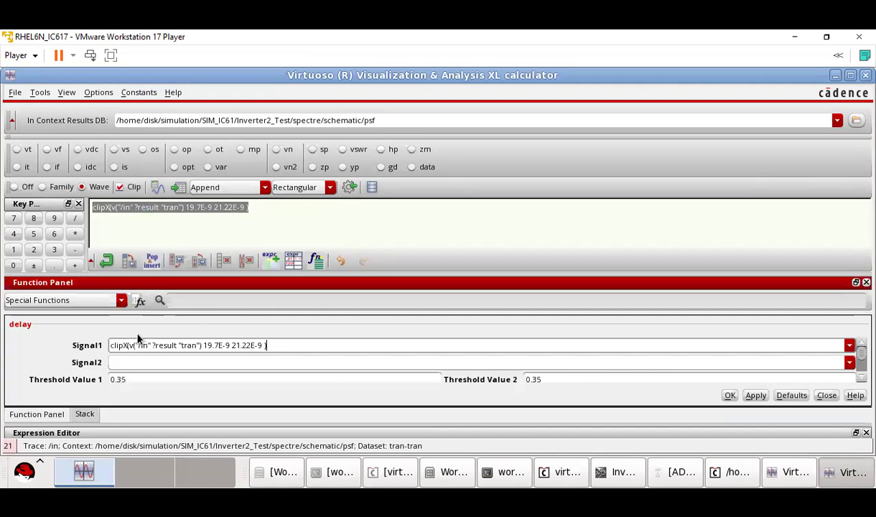
Step: Clear the buffer and fill Signal2 with the /out1 waveform clipped from 19.7E-9 to 21.22E-9
drag(246, 205, 74, 205)
key(BackSpace)
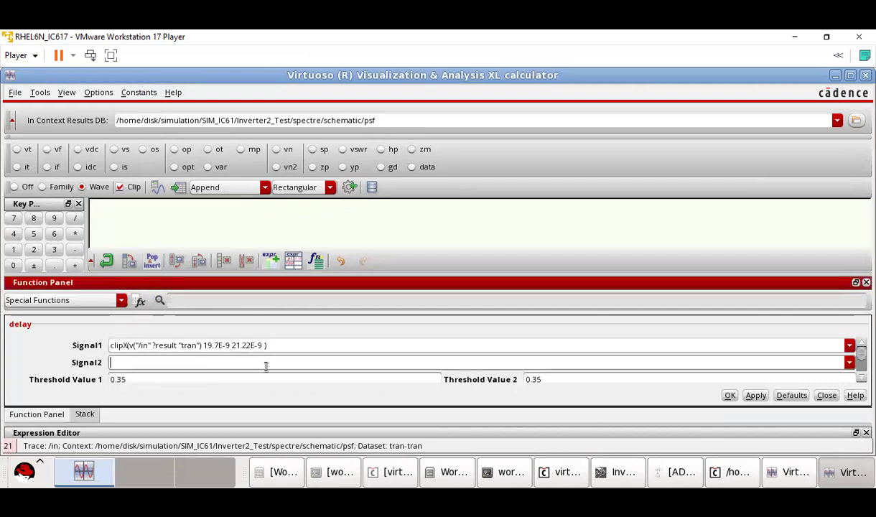
click(795, 472)
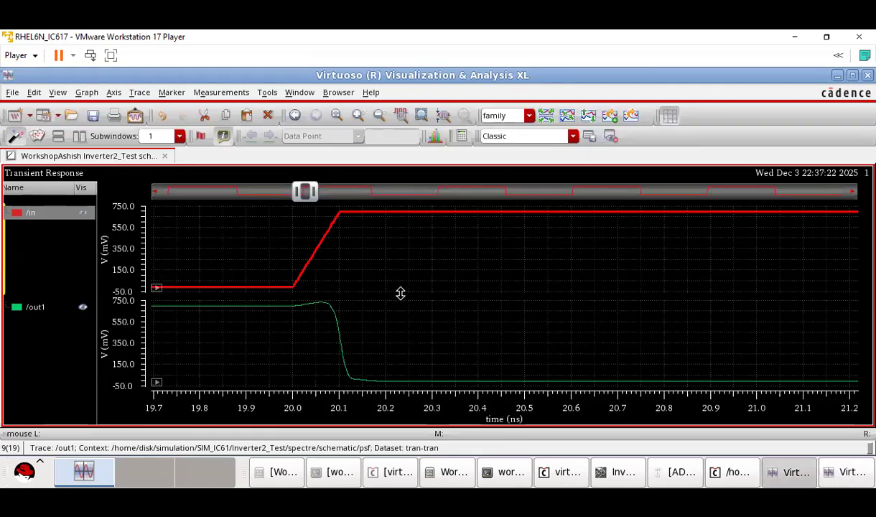
click(340, 336)
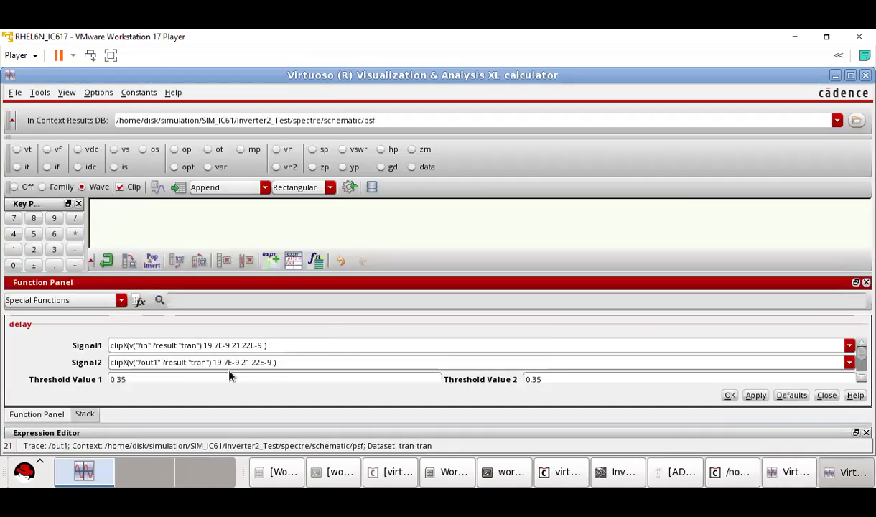
Step: Undock the Stack and Function Panel to expose all delay parameters, and check both threshold values
click(856, 283)
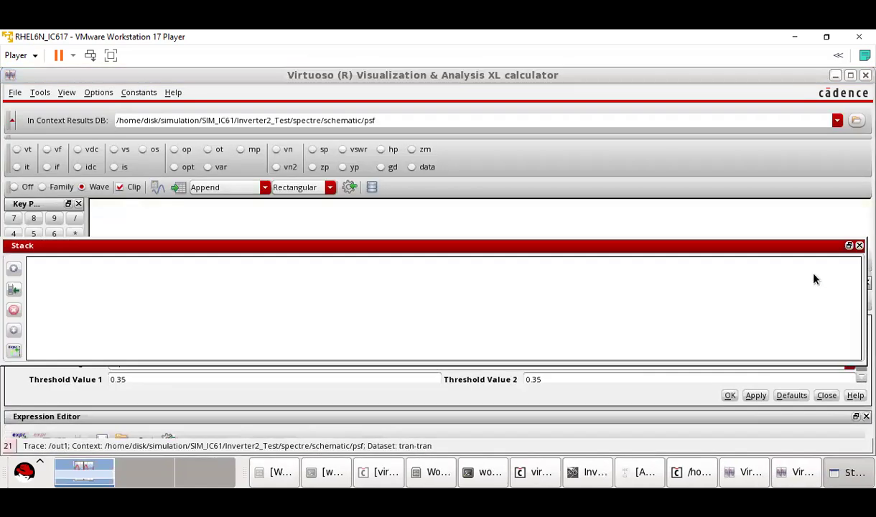
drag(639, 250, 655, 109)
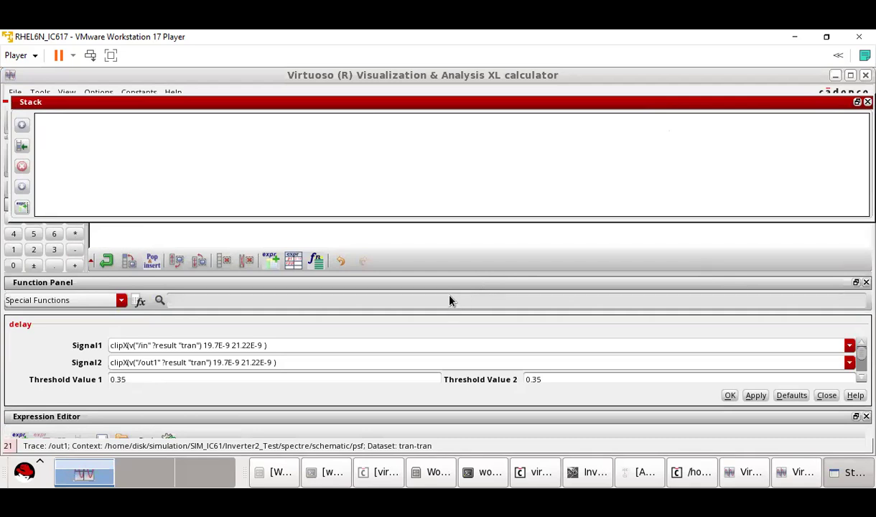
click(408, 328)
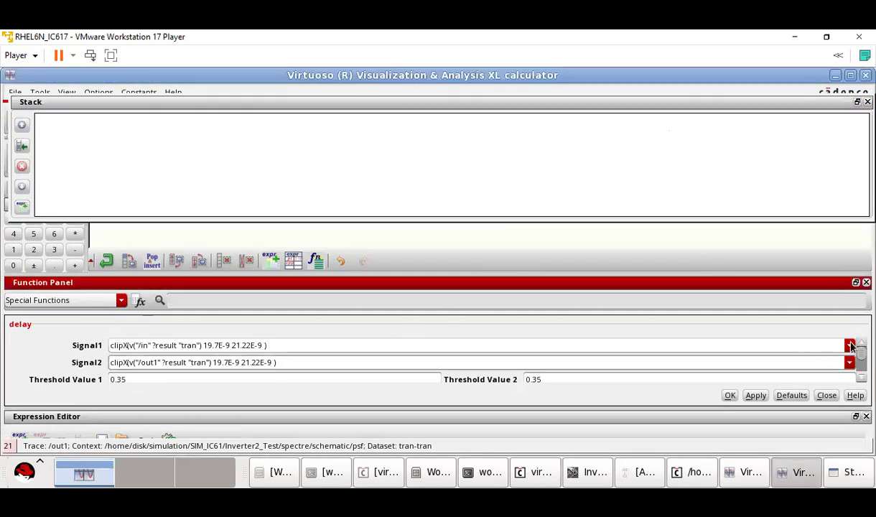
click(857, 282)
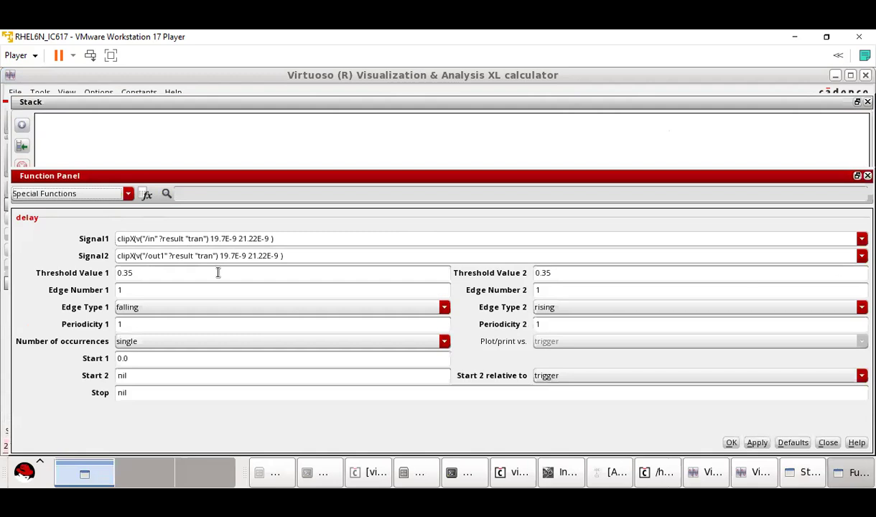
click(137, 274)
click(577, 276)
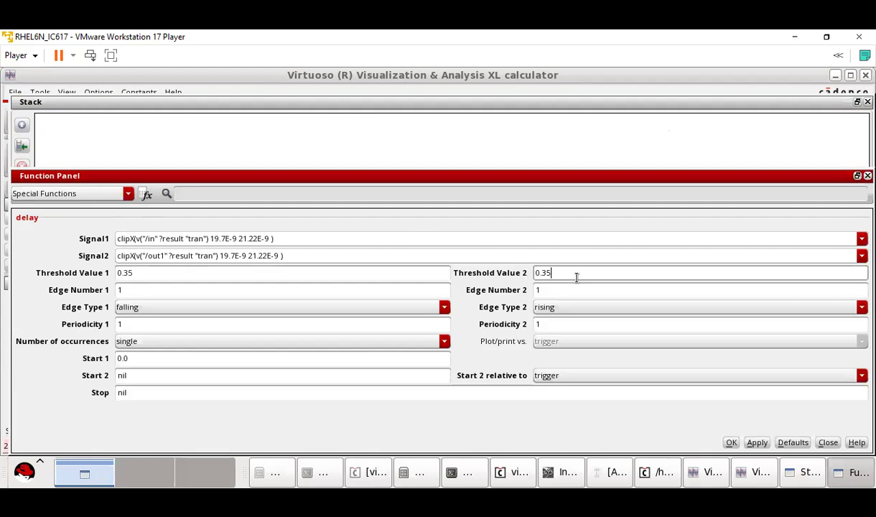
Step: Set Edge Type 1 to rising and Edge Type 2 to falling for the delay function
click(207, 314)
click(205, 315)
click(204, 315)
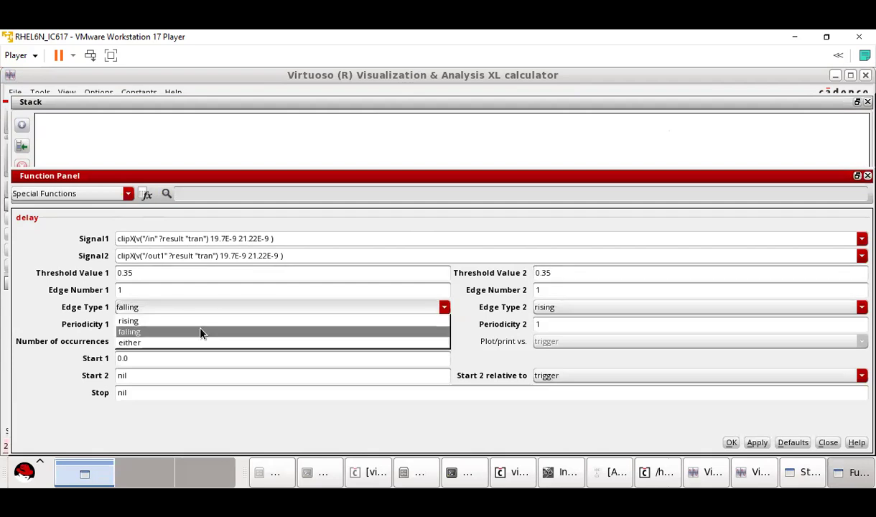
click(201, 321)
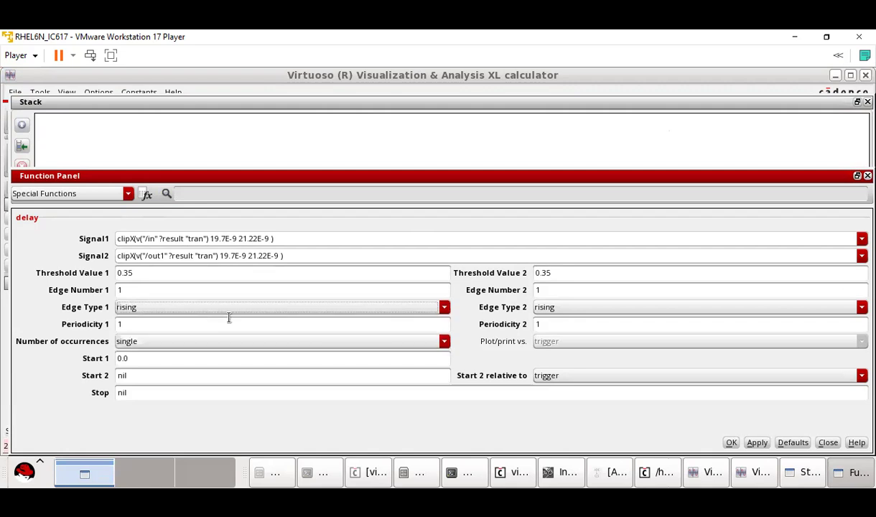
click(553, 307)
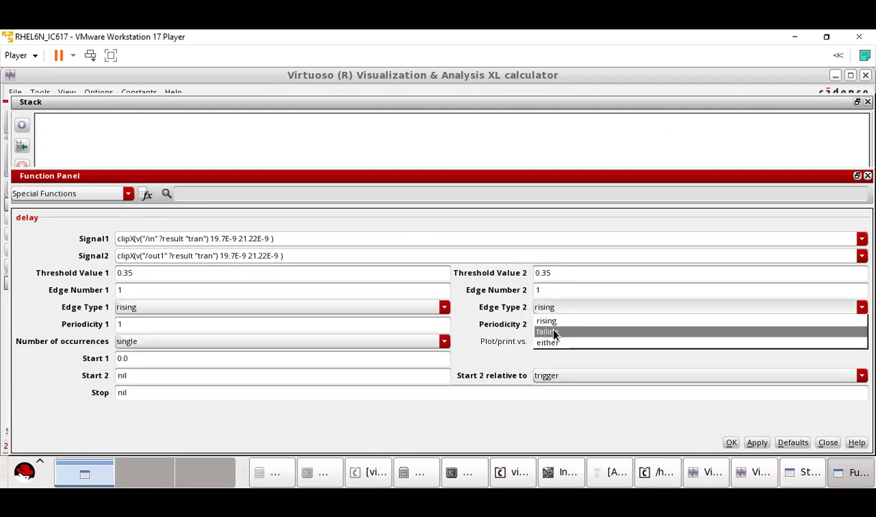
click(553, 333)
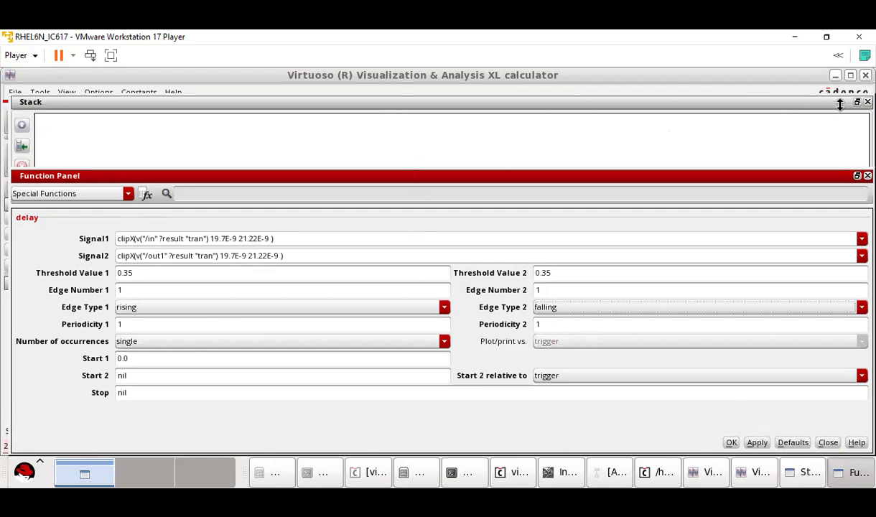
Step: Close the floating Stack and Function Panel and evaluate the rising-to-falling delay expression in a table
click(868, 101)
click(305, 177)
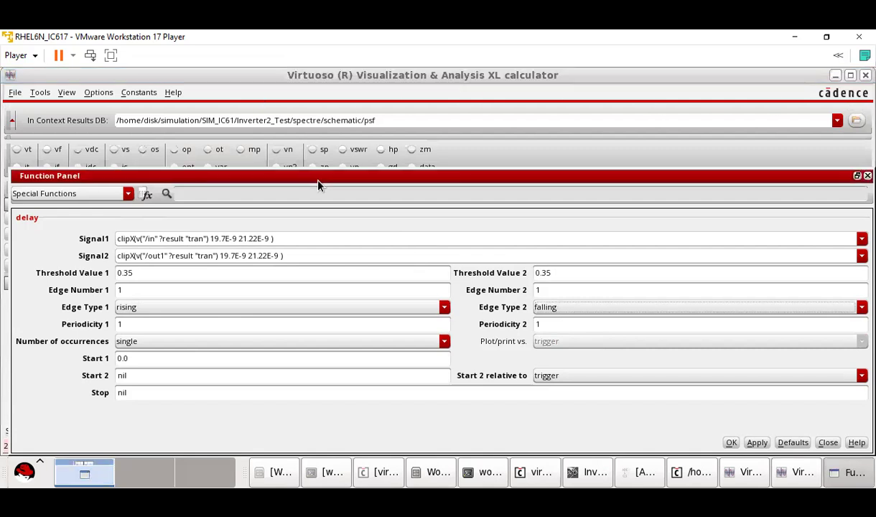
click(868, 176)
click(178, 189)
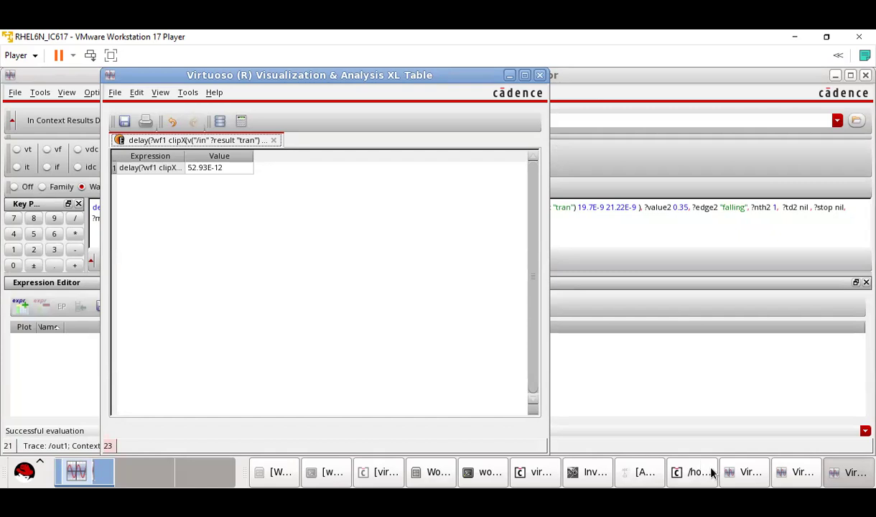
Step: Return to the /in and /out1 waveforms, restore the full 0–100 ns time range, and close the waveform window
click(645, 473)
click(685, 478)
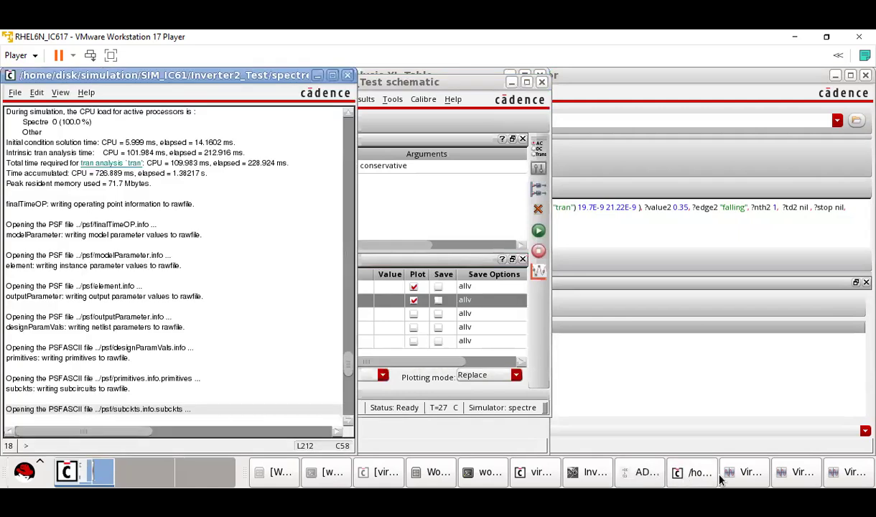
click(740, 473)
drag(297, 191, 867, 191)
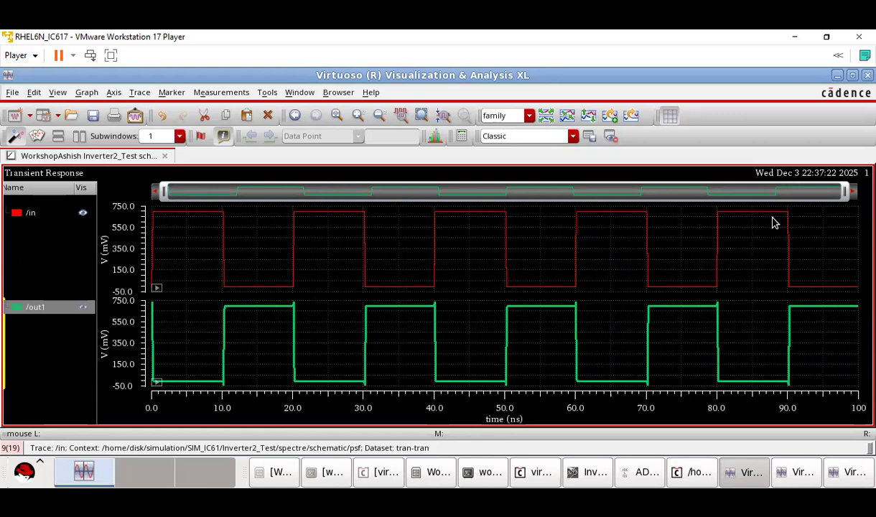
click(868, 76)
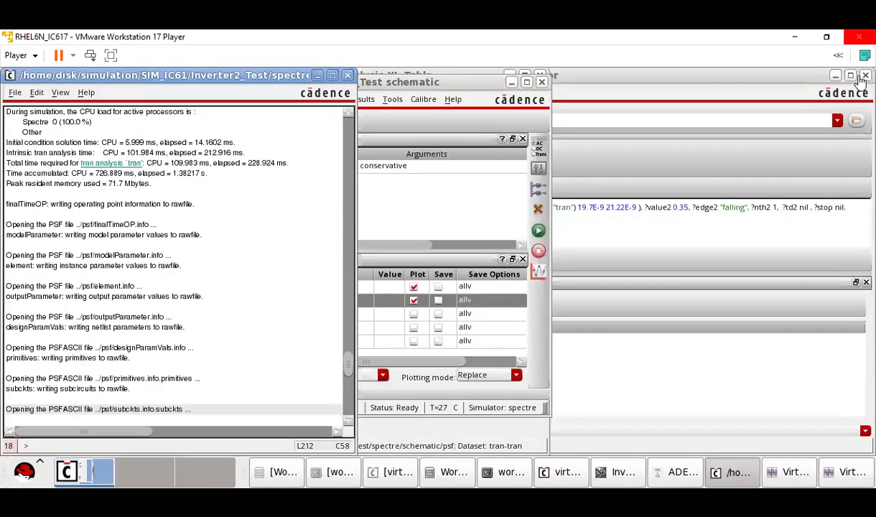
Step: Plot out2 instead of out1 in the ADE L outputs and rerun the simulation, maximising the new waveform window
click(359, 83)
click(414, 301)
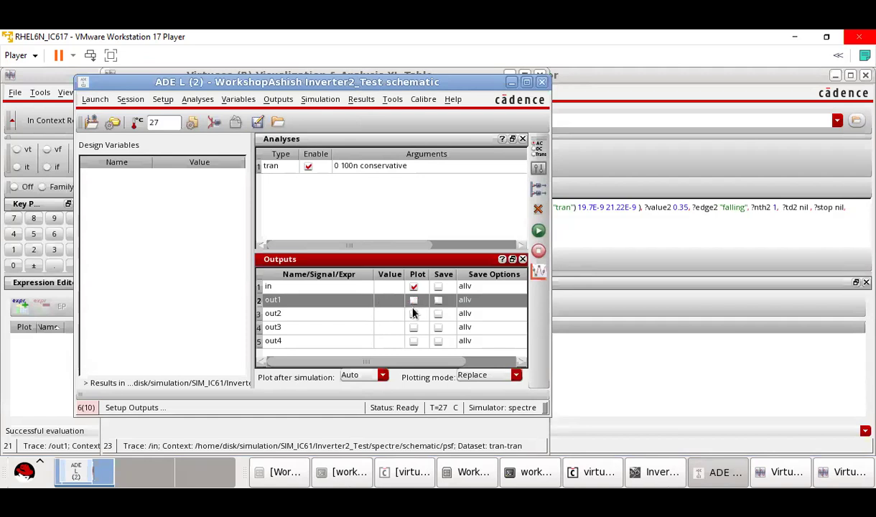
click(414, 314)
click(414, 315)
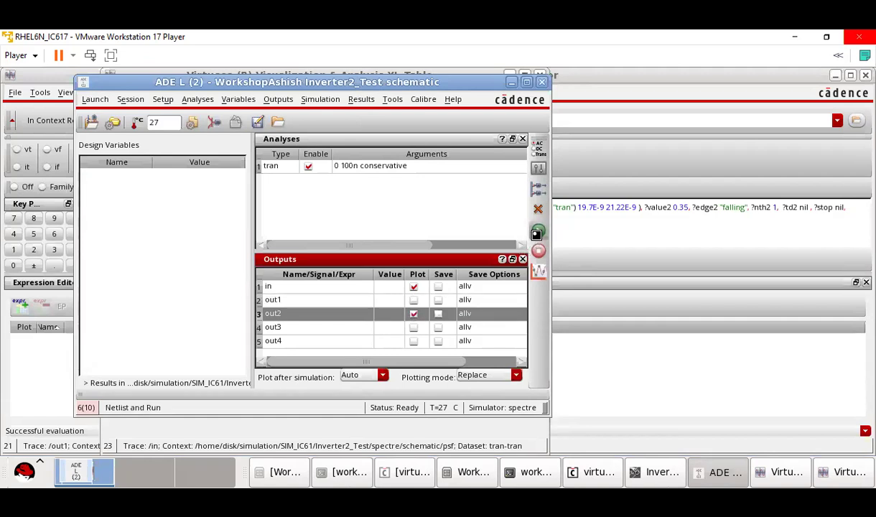
click(538, 233)
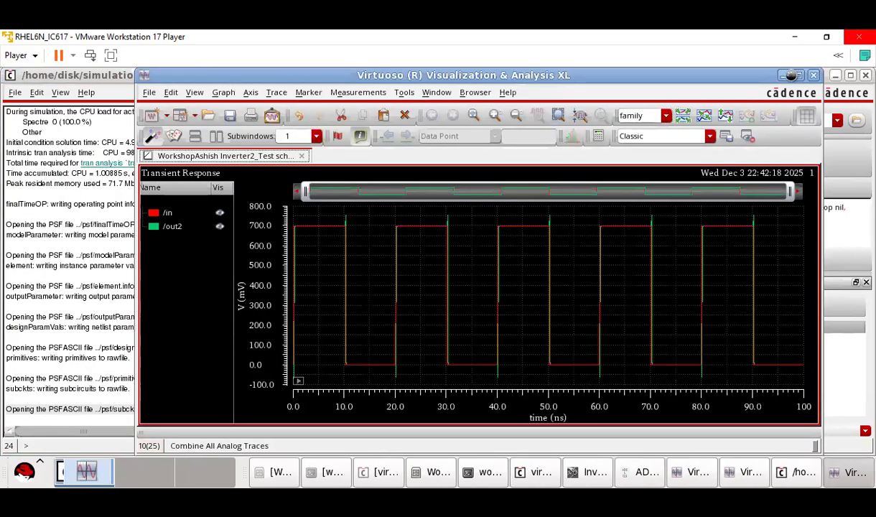
click(798, 76)
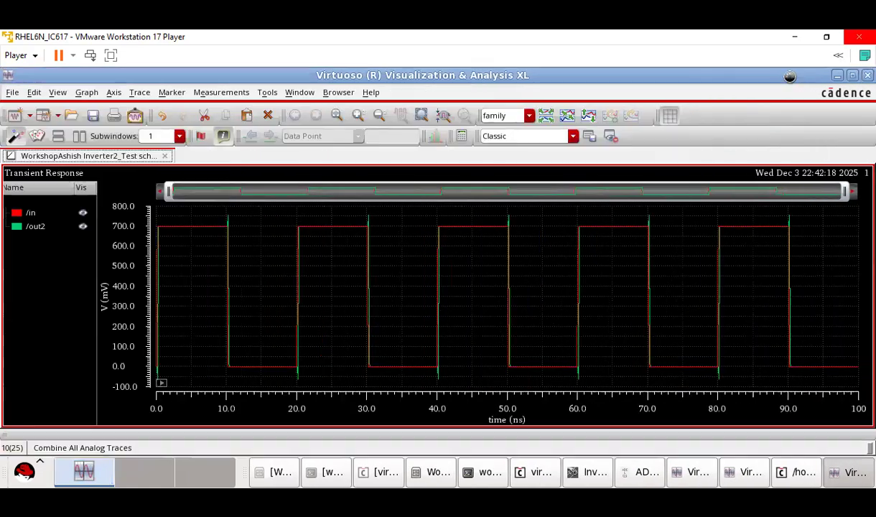
Step: Split /in and /out2 into separate strips and inspect their rising edges near 20 ns and falling edges near 30 ns
click(567, 115)
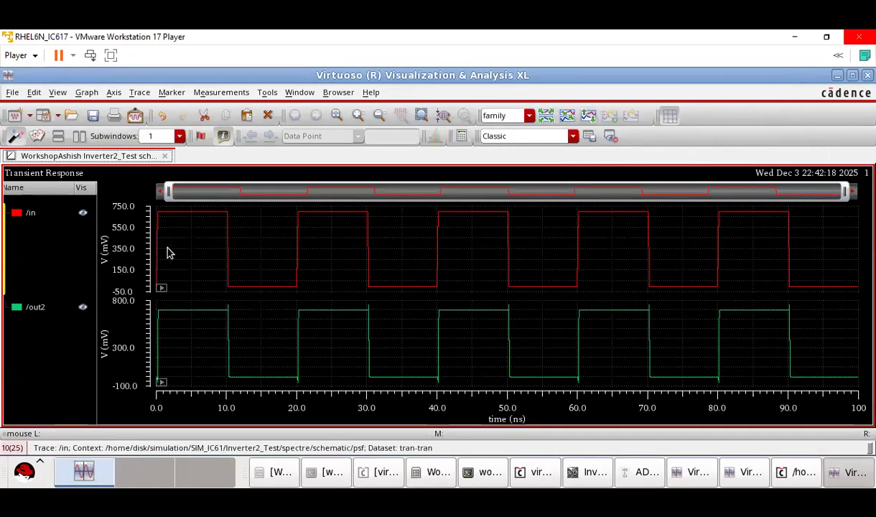
mouse_move(201, 321)
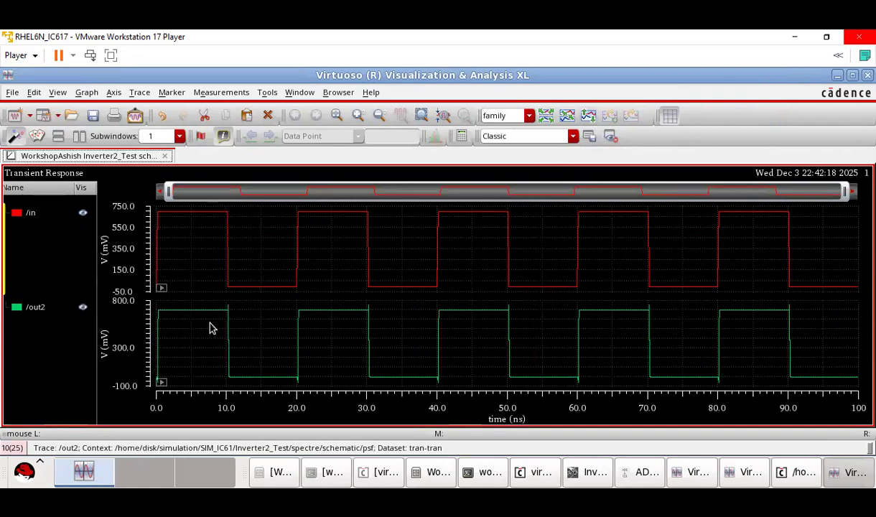
drag(168, 190, 308, 205)
drag(845, 191, 307, 190)
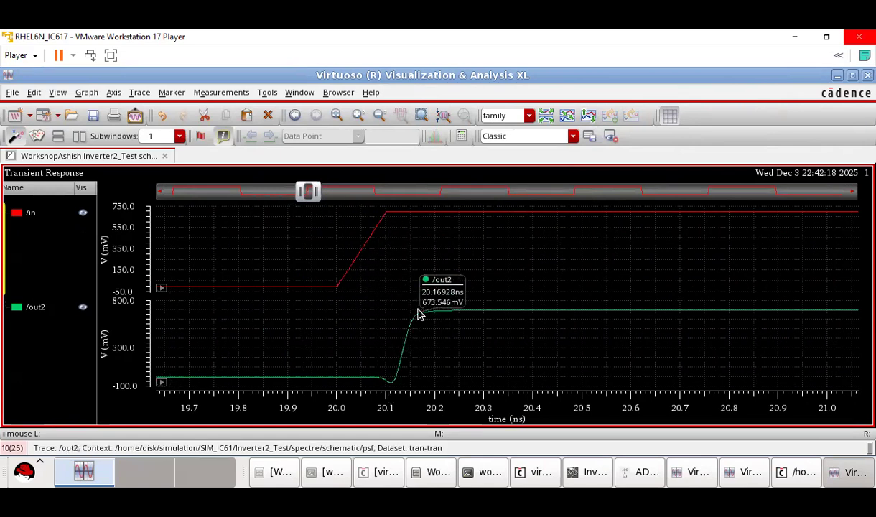
drag(320, 191, 387, 188)
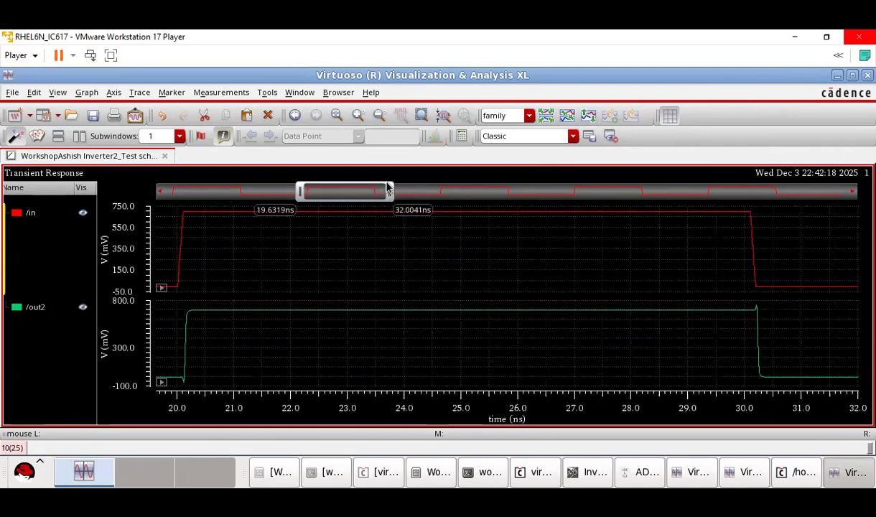
drag(301, 191, 366, 201)
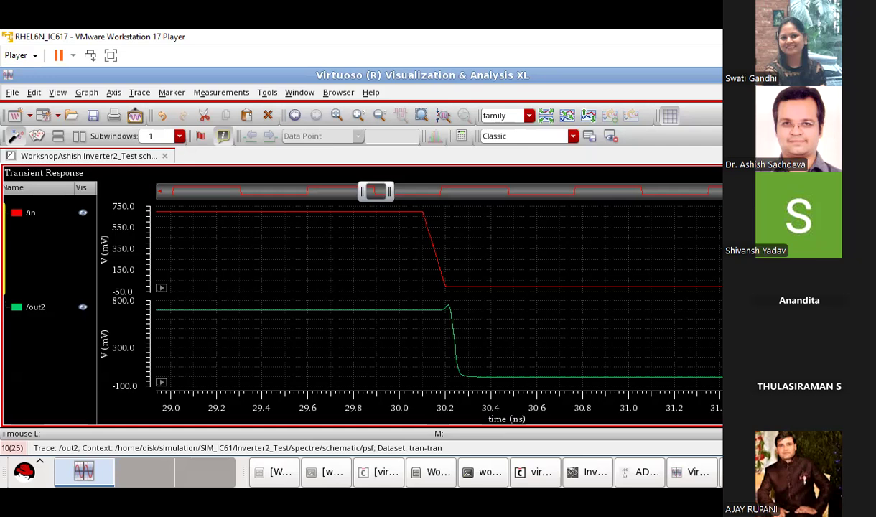
Step: Close the waveform window and minimise the simulation log, ADE L and all remaining open windows to clear the desktop
click(867, 75)
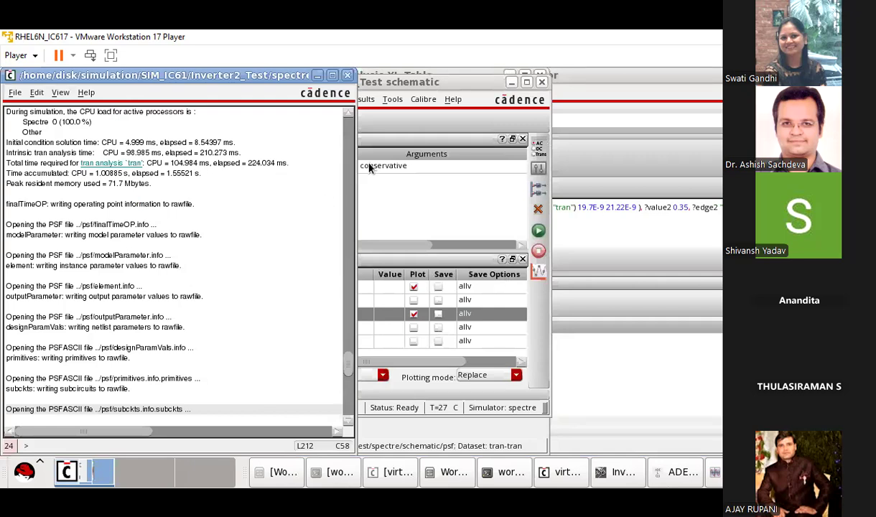
click(317, 75)
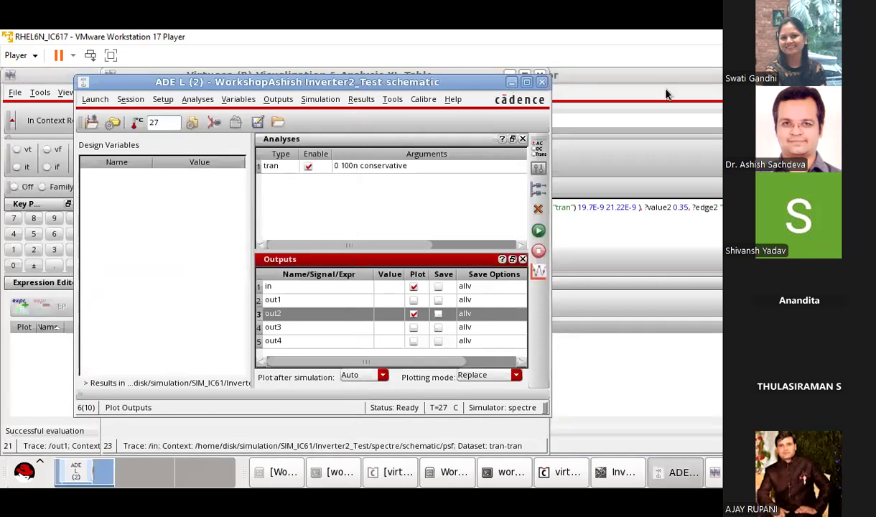
click(835, 75)
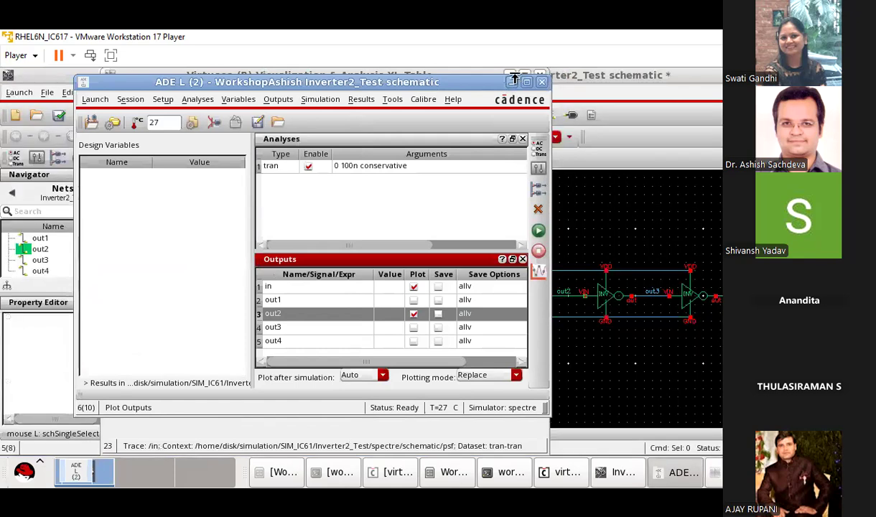
click(511, 82)
click(835, 75)
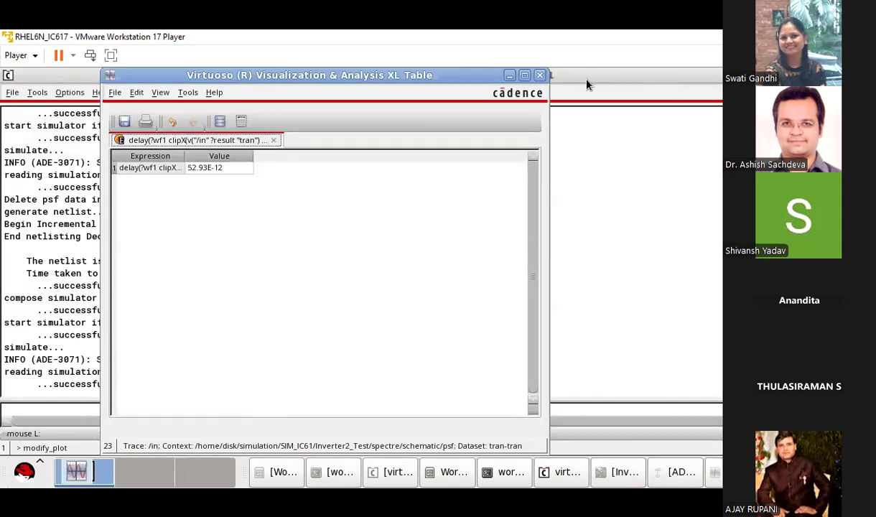
click(509, 75)
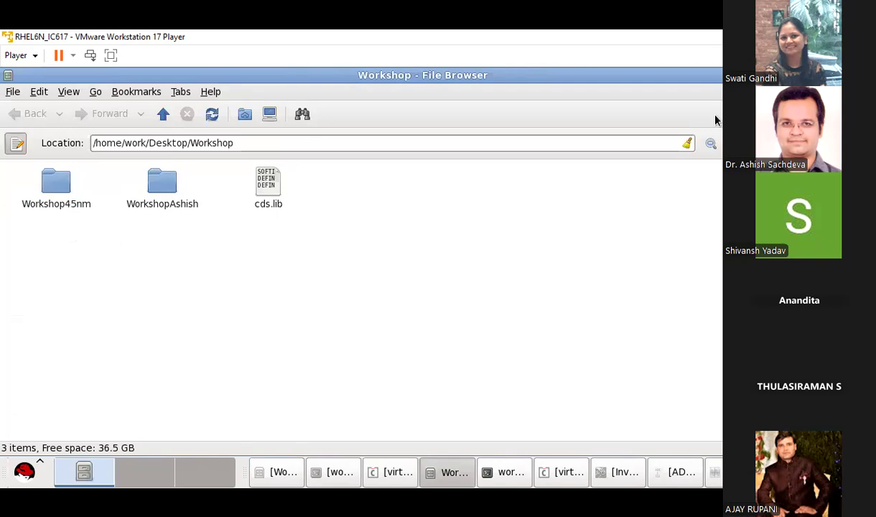
click(835, 75)
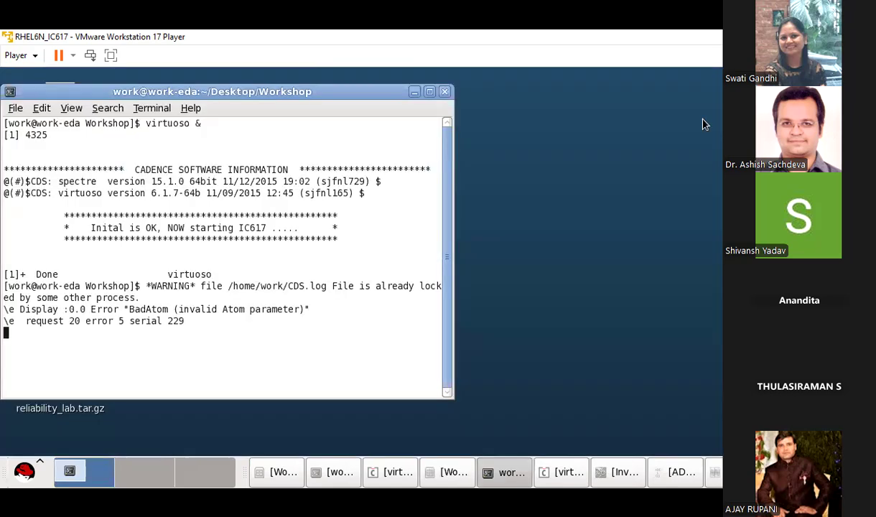
click(415, 91)
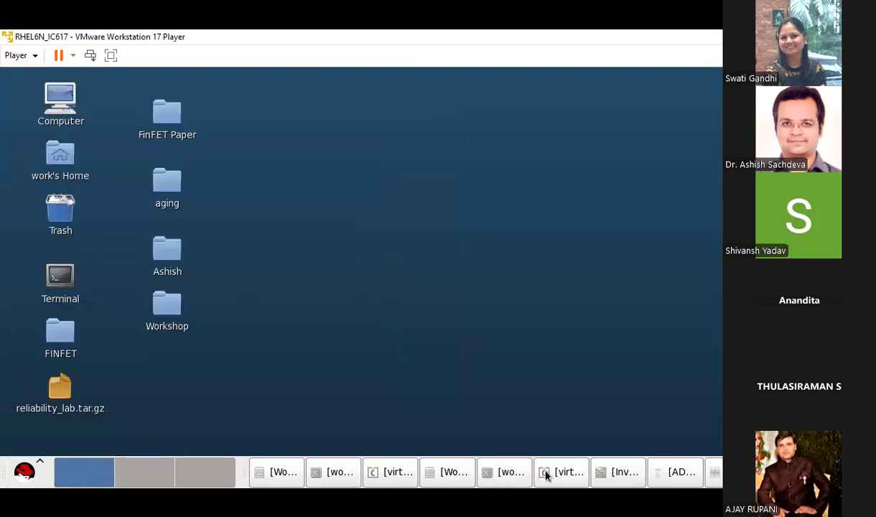
Step: Restore the Inverter2_Test schematic window and check and save the design
click(505, 473)
click(622, 474)
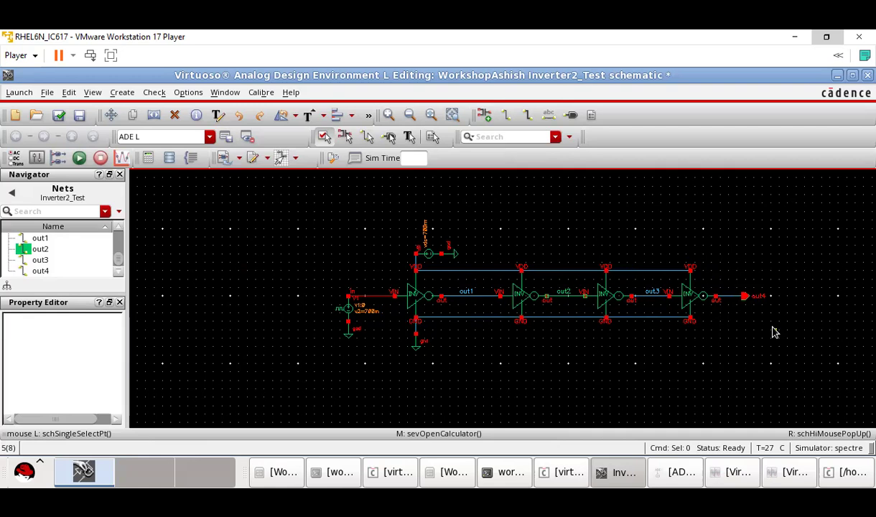
click(59, 115)
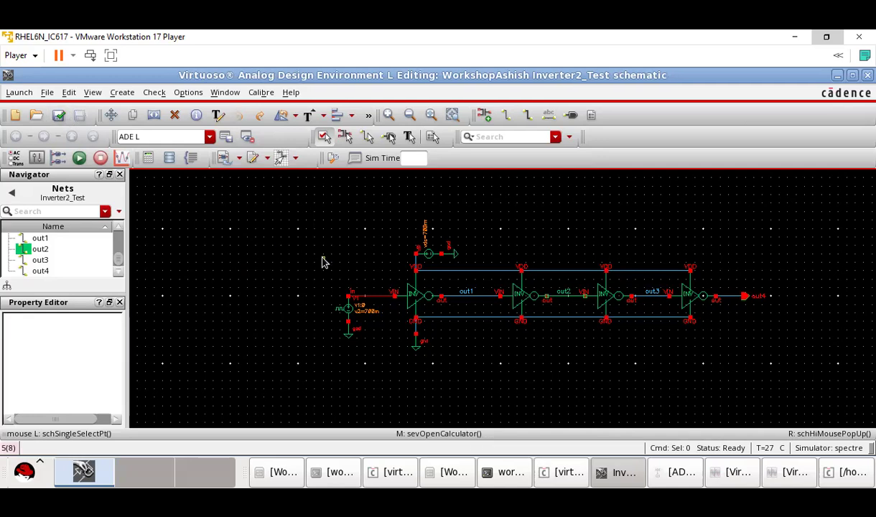